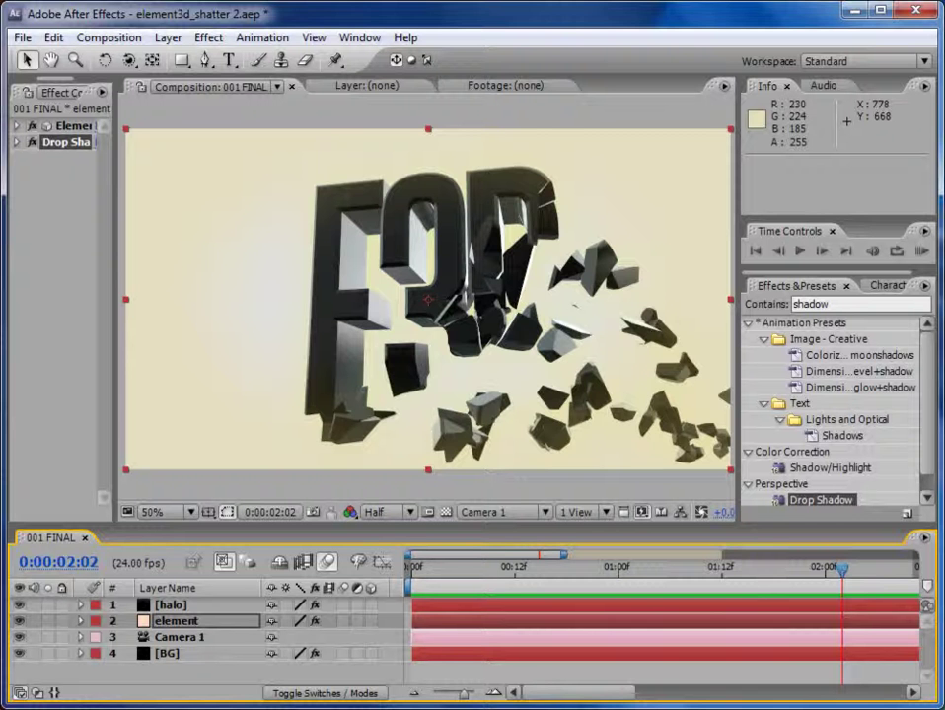
Preview the finished composition, then bring up the Project panel.
{"action": "left_click", "coordinate": [921, 250]}
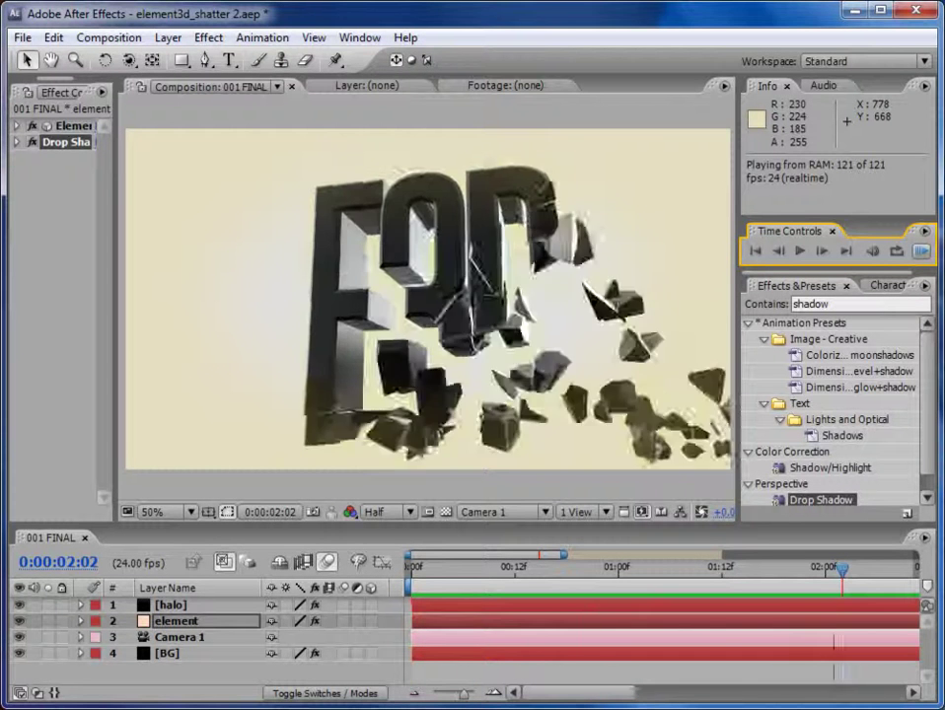
{"action": "left_click", "coordinate": [920, 253]}
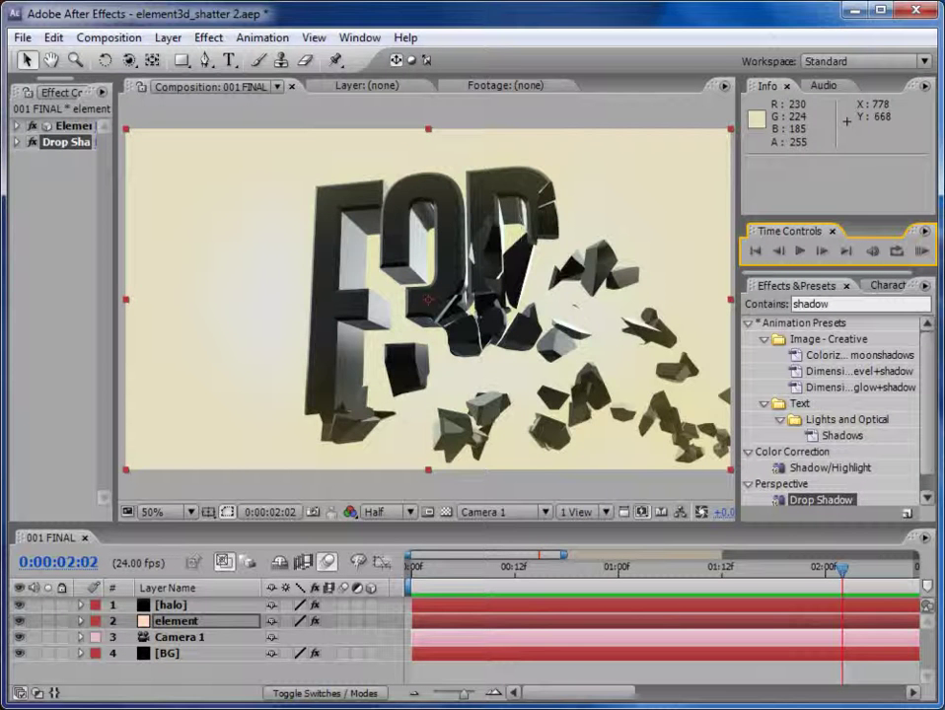
{"action": "key", "text": "ctrl+0"}
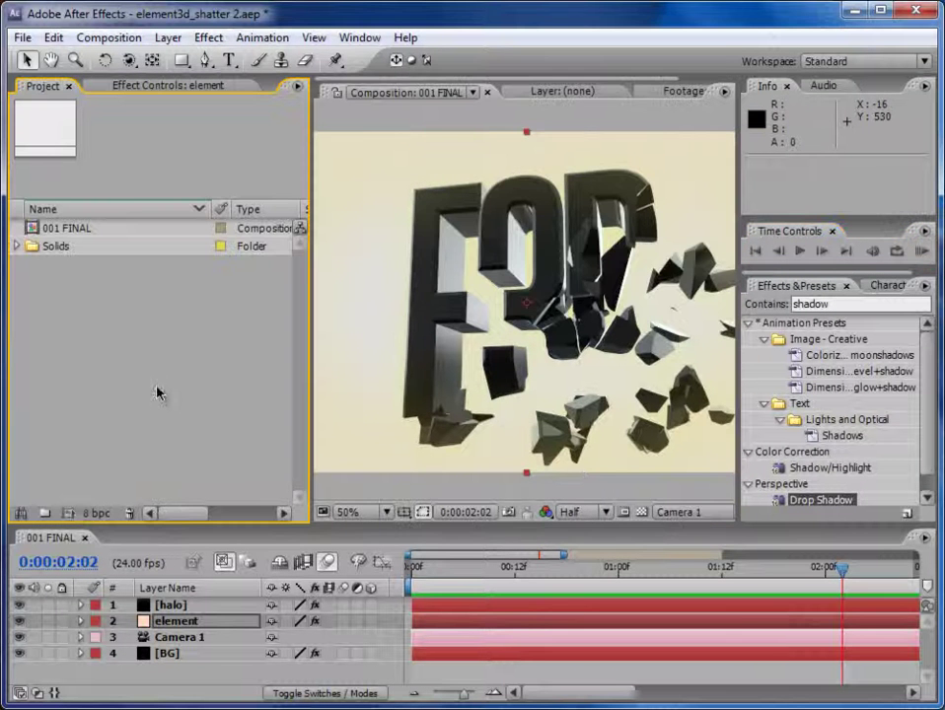
Start a new 1280×720, 24 fps composition and begin naming it 'tuts'.
{"action": "left_click", "coordinate": [68, 514]}
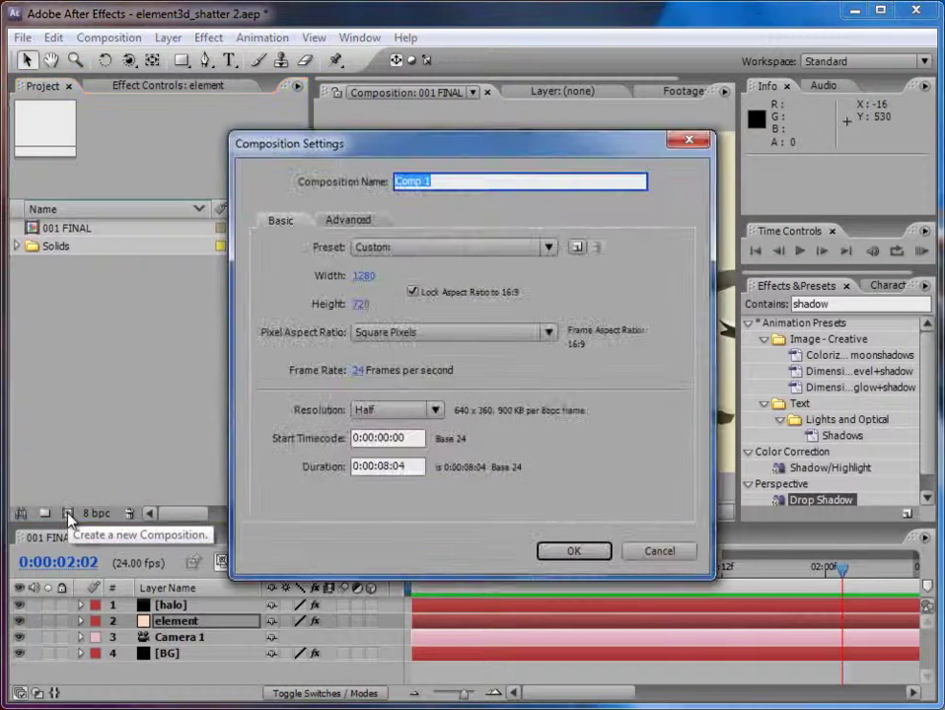
{"action": "left_click", "coordinate": [682, 556]}
{"action": "left_click", "coordinate": [108, 37]}
{"action": "left_click", "coordinate": [109, 59]}
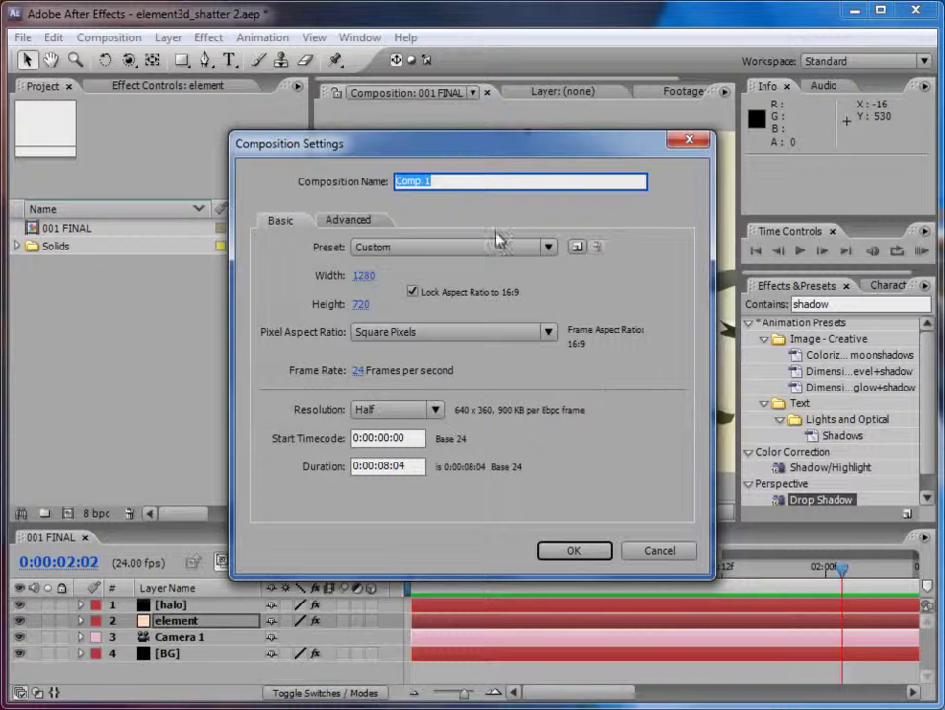
{"action": "type", "text": "tuts"}
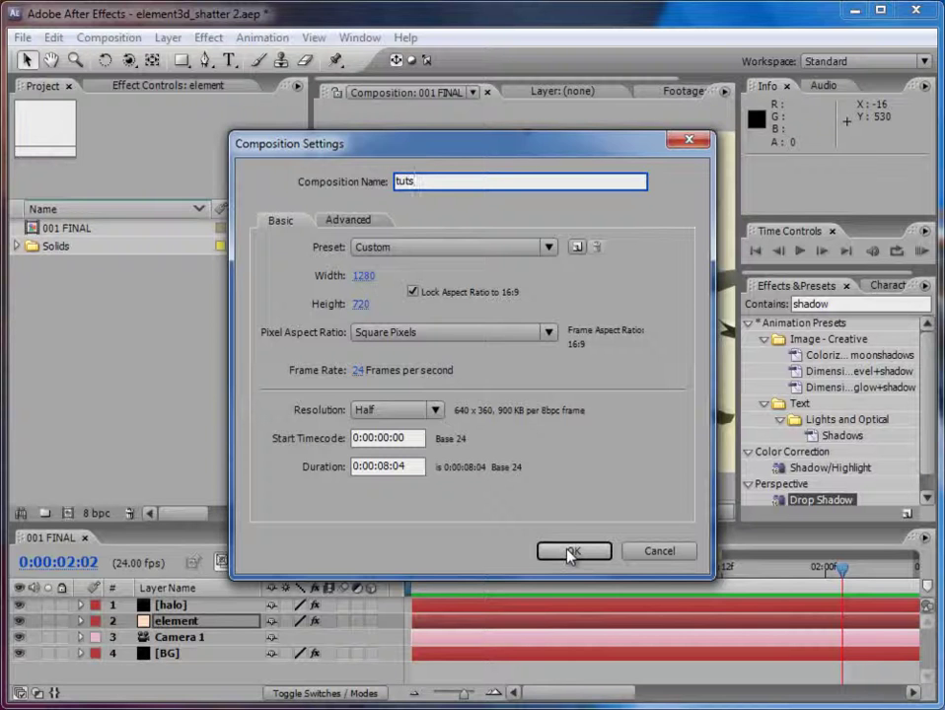
Create the tuts comp, add a 1280×720 solid named Element, and apply the Element effect.
{"action": "left_click", "coordinate": [572, 552]}
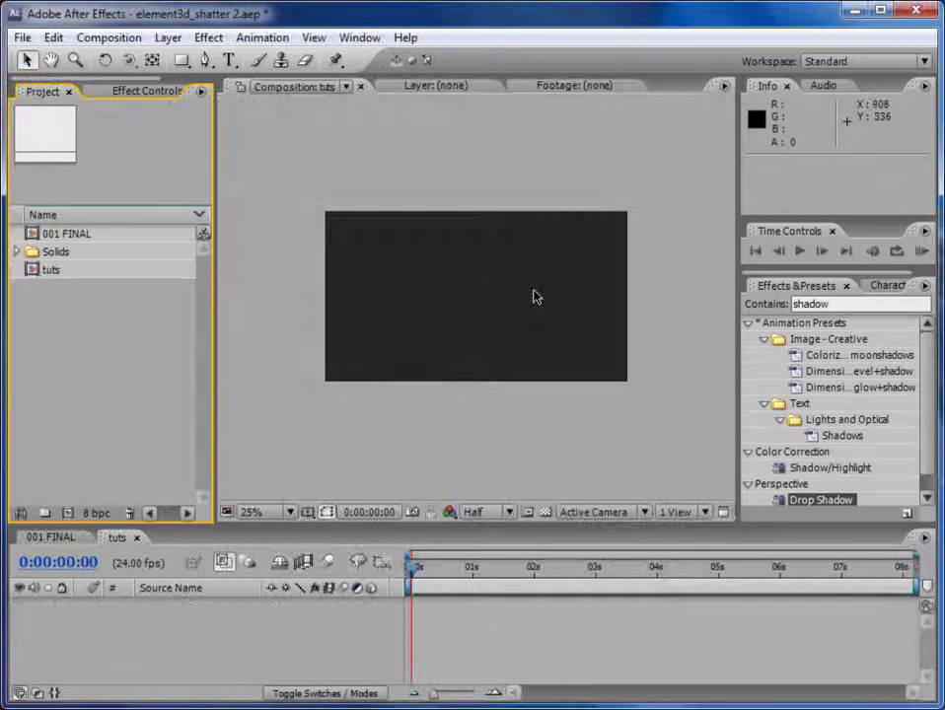
{"action": "left_click", "coordinate": [484, 628]}
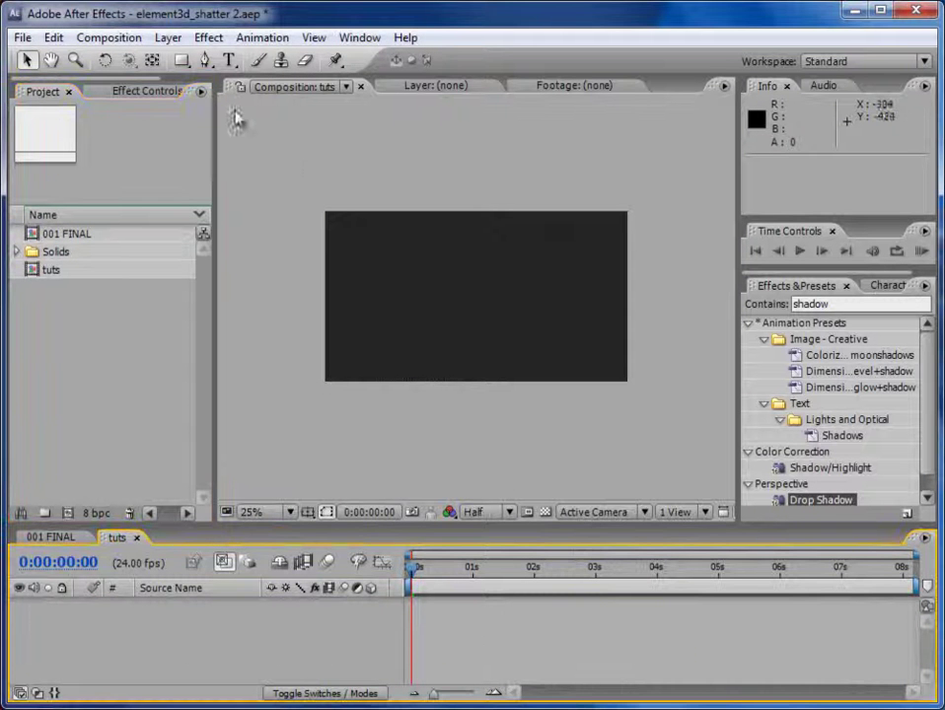
{"action": "left_click", "coordinate": [163, 38]}
{"action": "mouse_move", "coordinate": [177, 60]}
{"action": "left_click", "coordinate": [488, 80]}
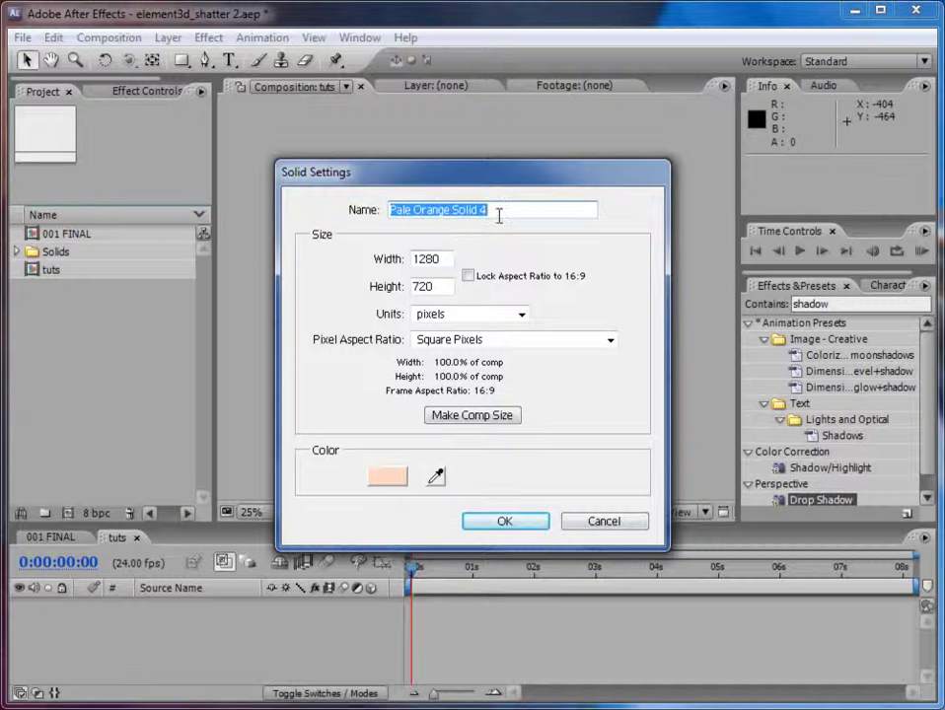
{"action": "type", "text": "Element"}
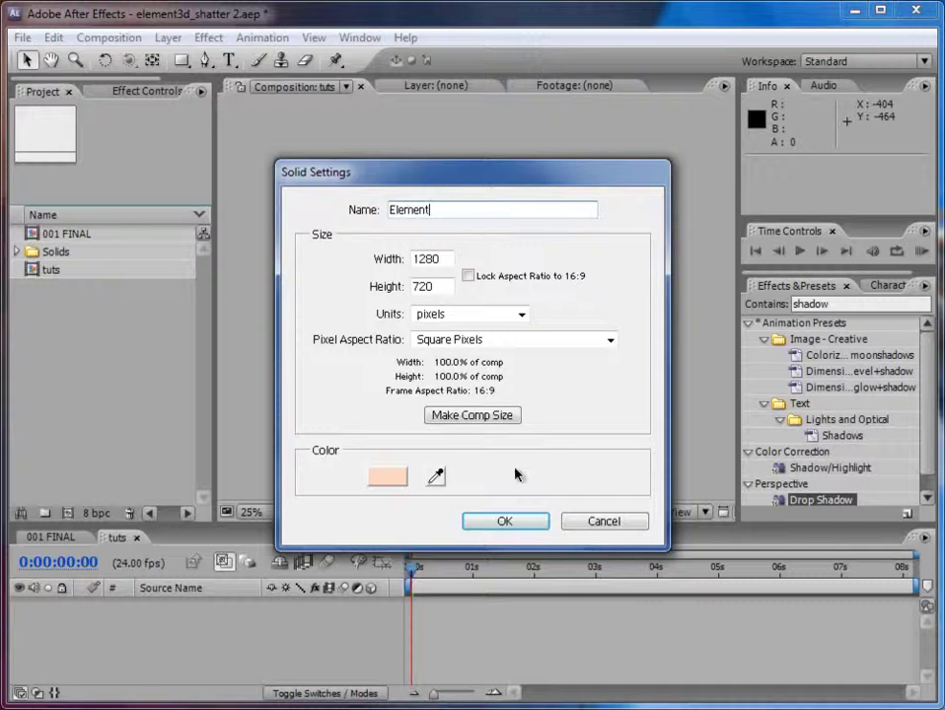
{"action": "left_click", "coordinate": [526, 519]}
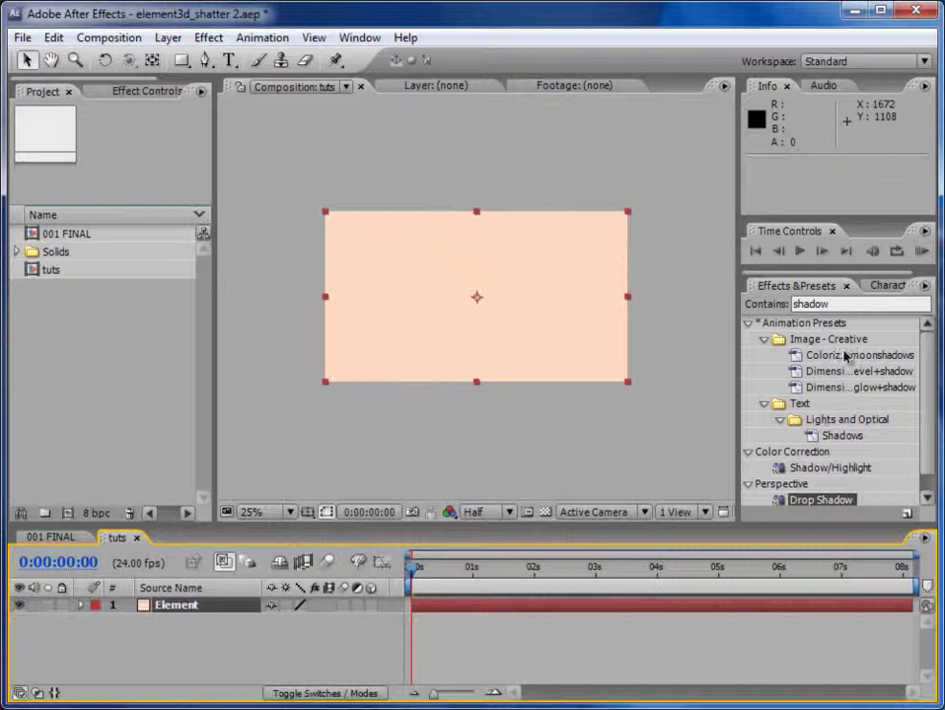
{"action": "left_click", "coordinate": [209, 39]}
{"action": "mouse_move", "coordinate": [253, 608]}
{"action": "left_click", "coordinate": [500, 612]}
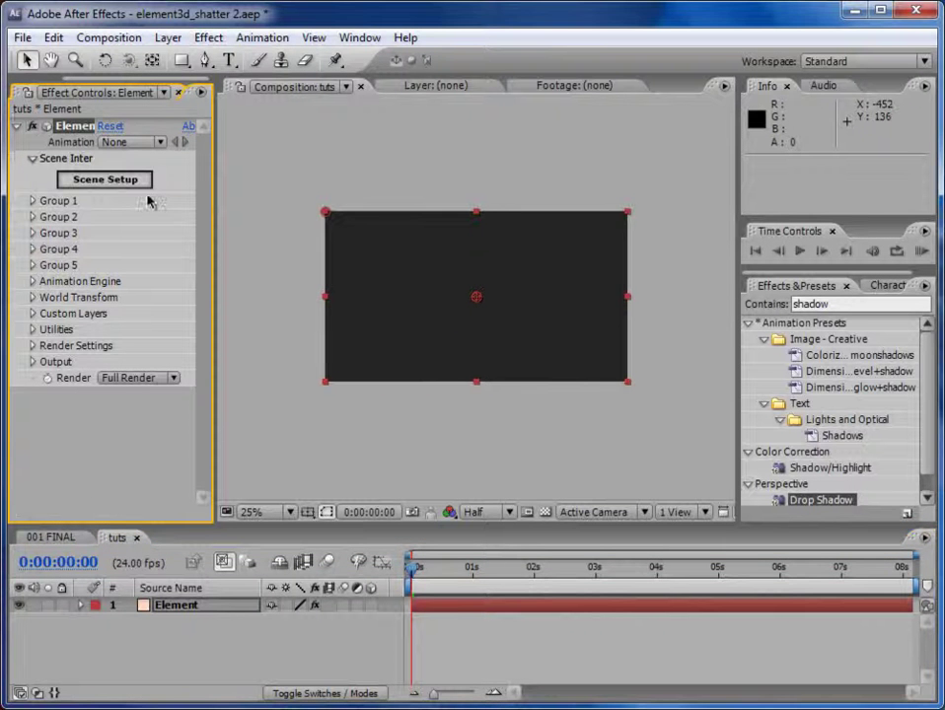
{"action": "left_click", "coordinate": [107, 179]}
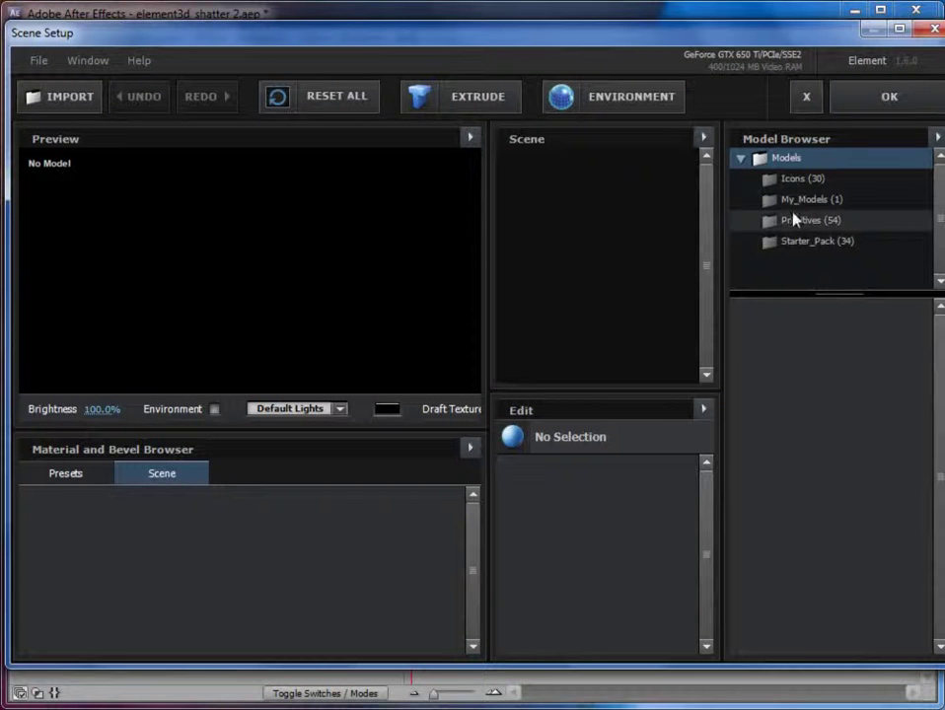
{"action": "left_click", "coordinate": [801, 242]}
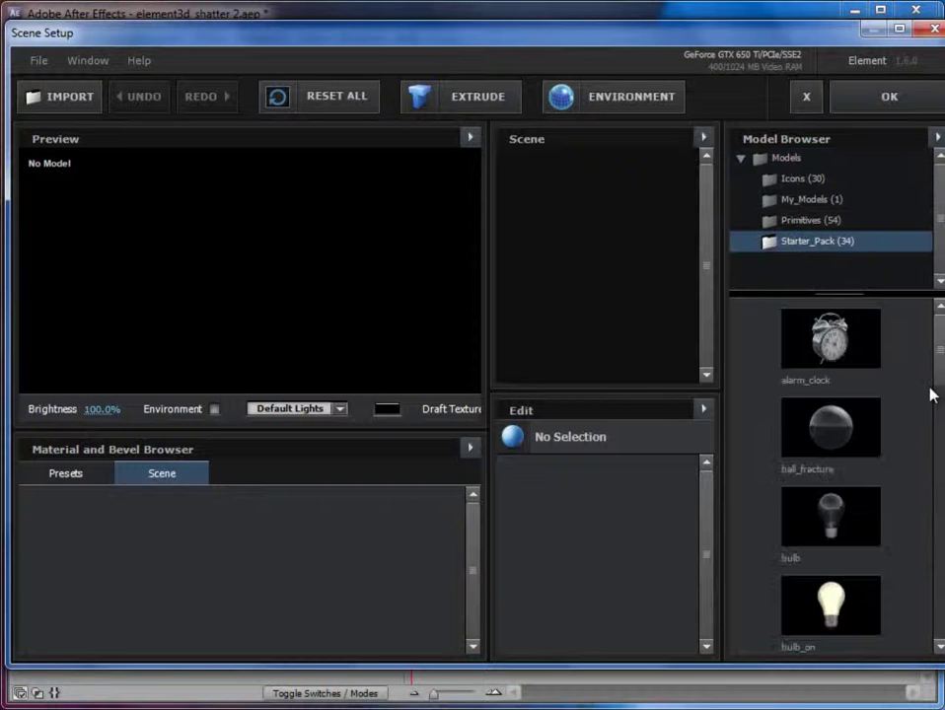
{"action": "scroll", "coordinate": [932, 382], "scroll_direction": "down", "scroll_amount": 5}
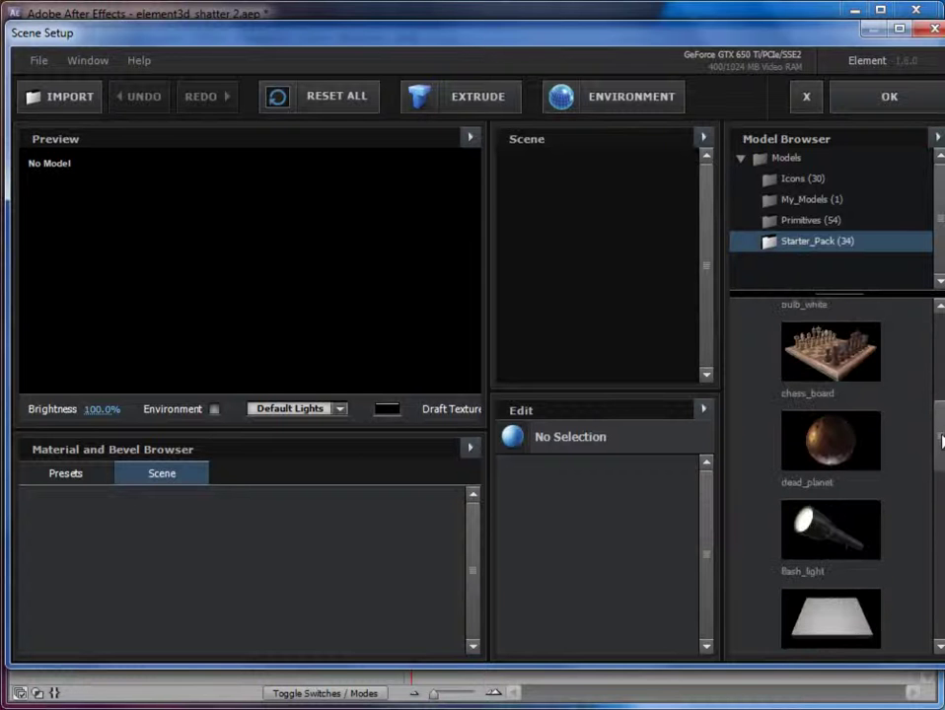
{"action": "left_click_drag", "start_coordinate": [942, 440], "coordinate": [936, 329]}
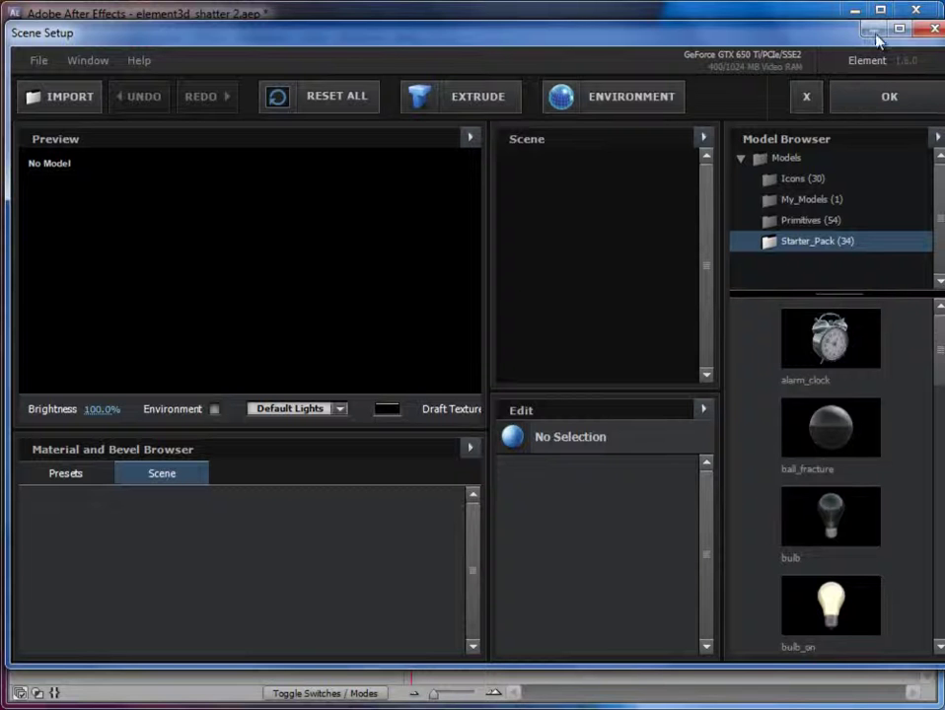
{"action": "left_click", "coordinate": [932, 32]}
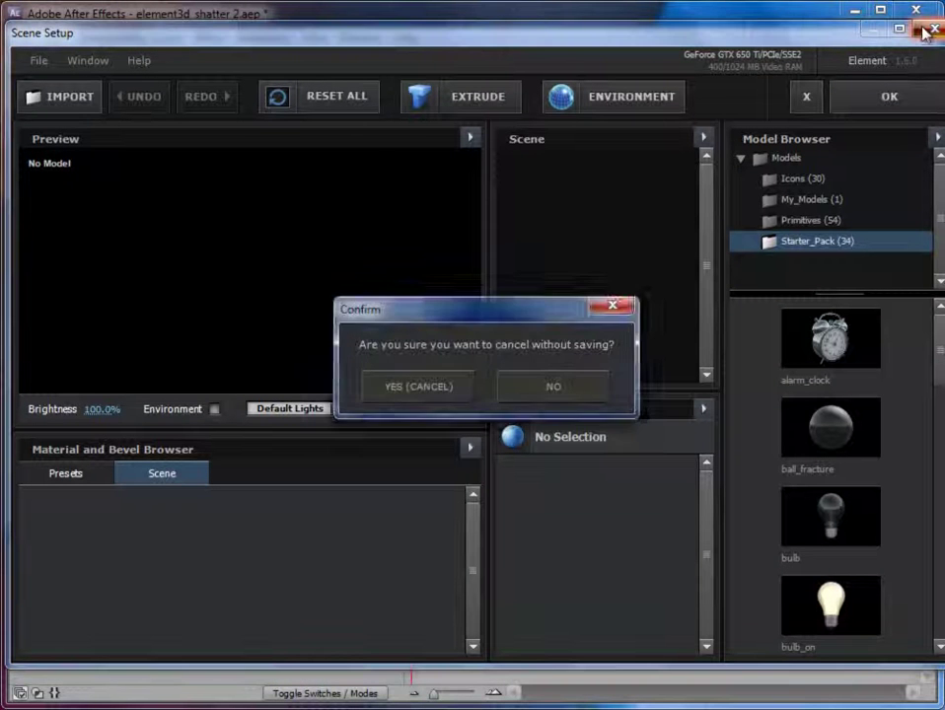
{"action": "left_click", "coordinate": [580, 384]}
{"action": "left_click", "coordinate": [889, 94]}
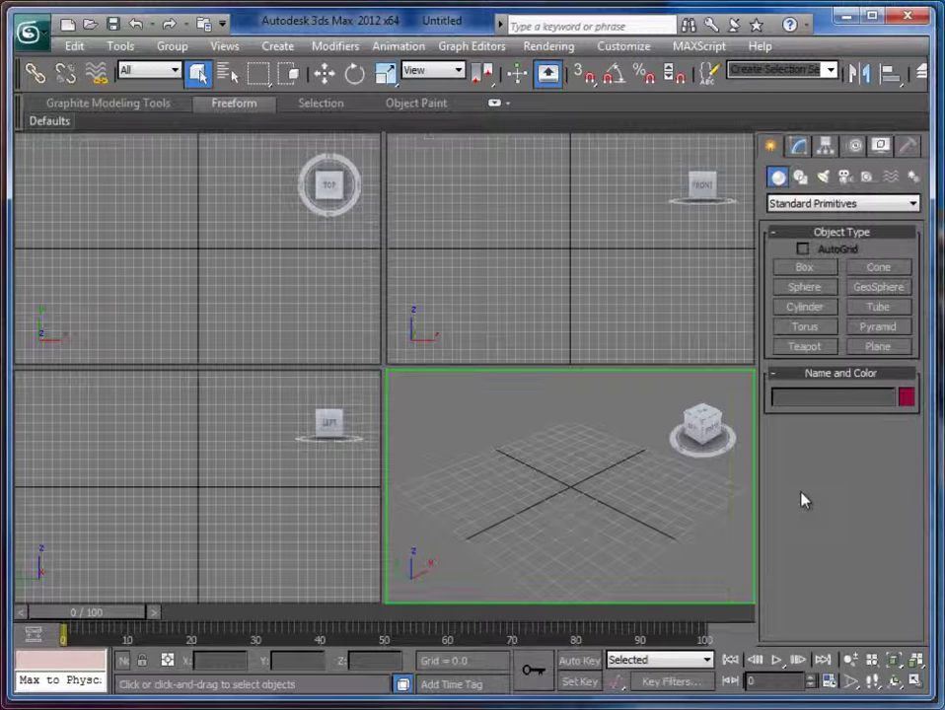
Switch from the empty 3ds Max scene to the Firefox window on maxafter.com.
{"action": "key", "text": "alt+Tab"}
Open the MaxAfter Tutorials page, scroll the tutorial list, then minimize and restore Firefox.
{"action": "left_click", "coordinate": [420, 329]}
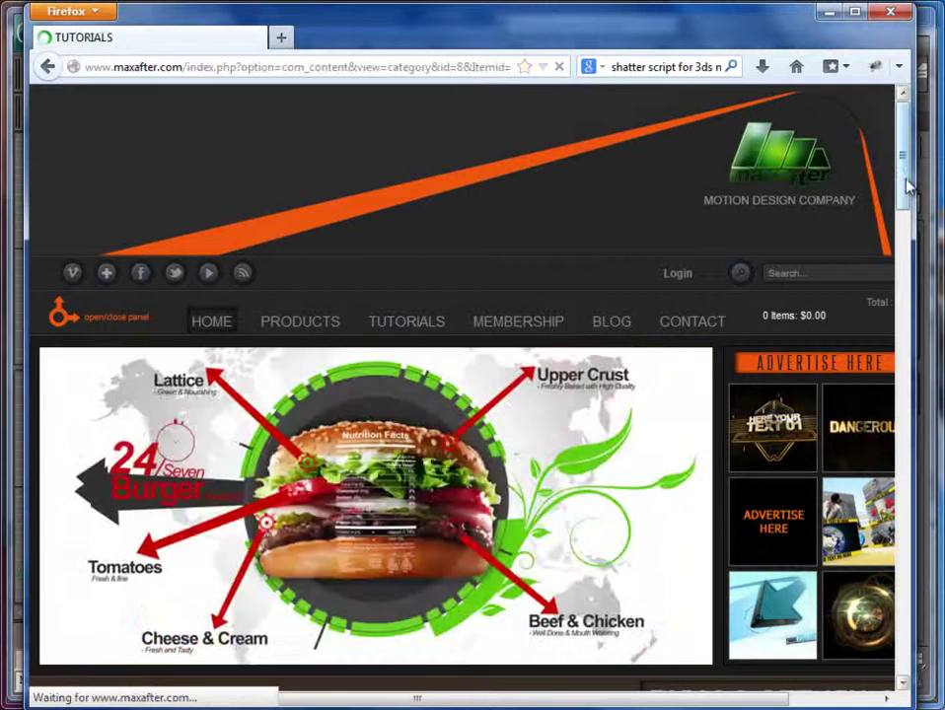
{"action": "scroll", "coordinate": [908, 187], "scroll_direction": "down", "scroll_amount": 10}
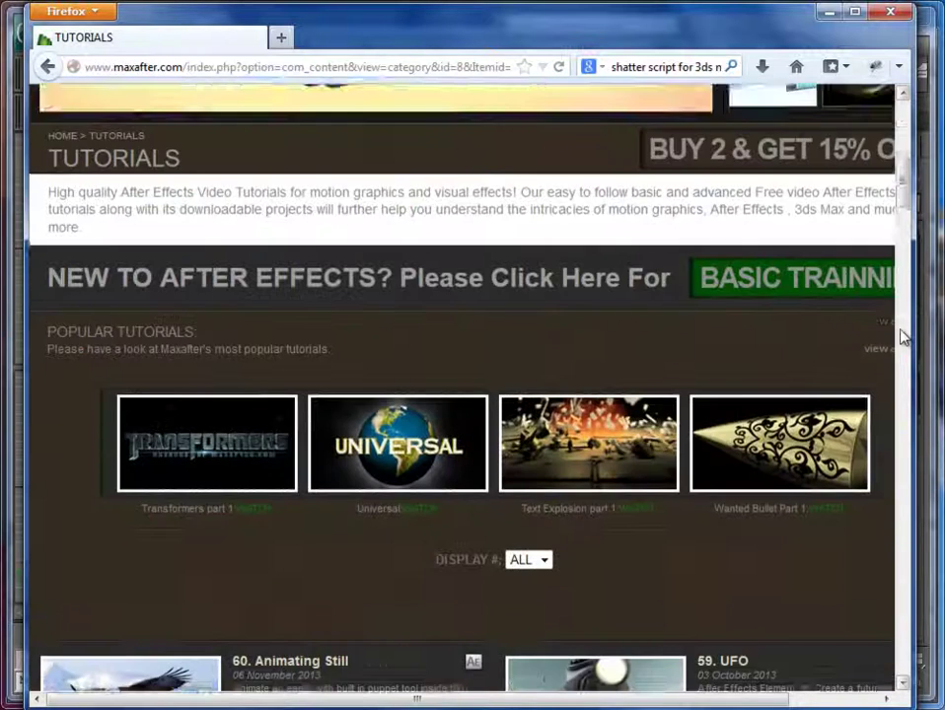
{"action": "scroll", "coordinate": [903, 296], "scroll_direction": "down", "scroll_amount": 12}
{"action": "scroll", "coordinate": [904, 246], "scroll_direction": "down", "scroll_amount": 7}
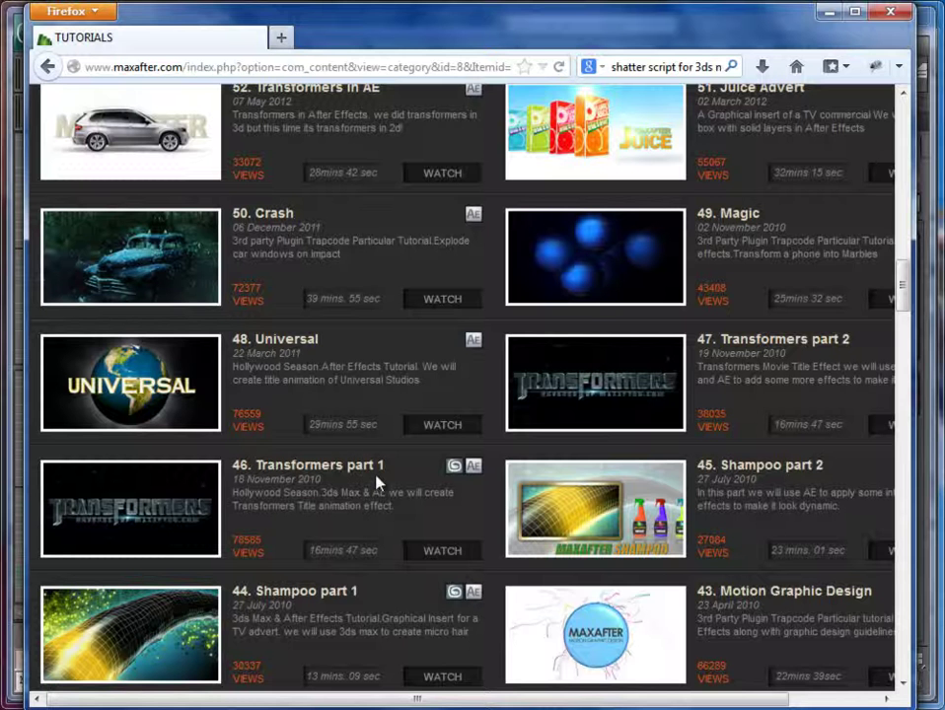
{"action": "left_click", "coordinate": [827, 12]}
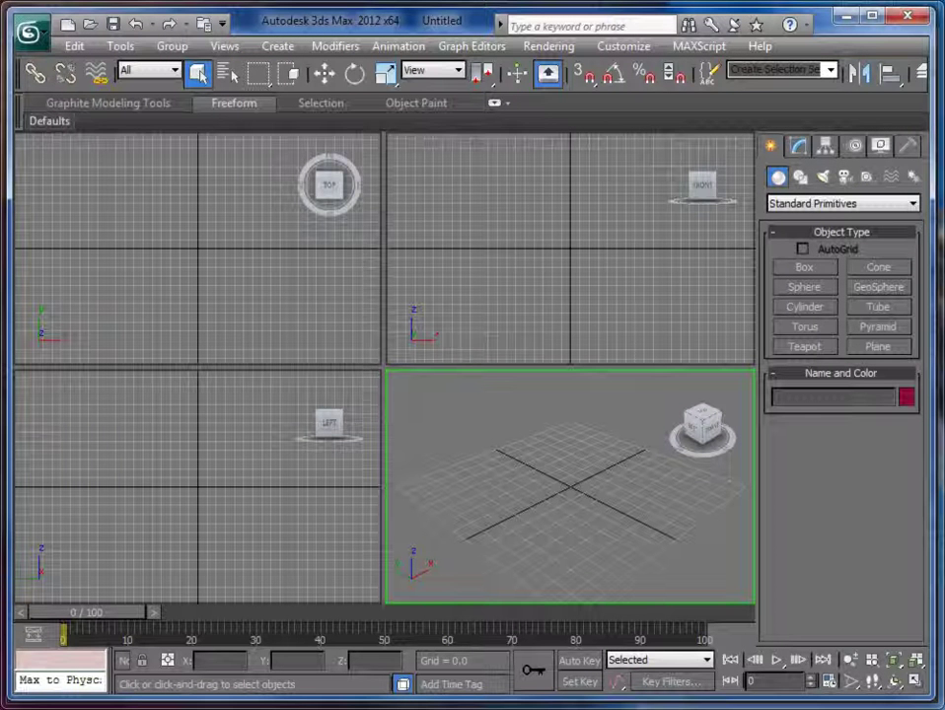
{"action": "key", "text": "alt+Tab"}
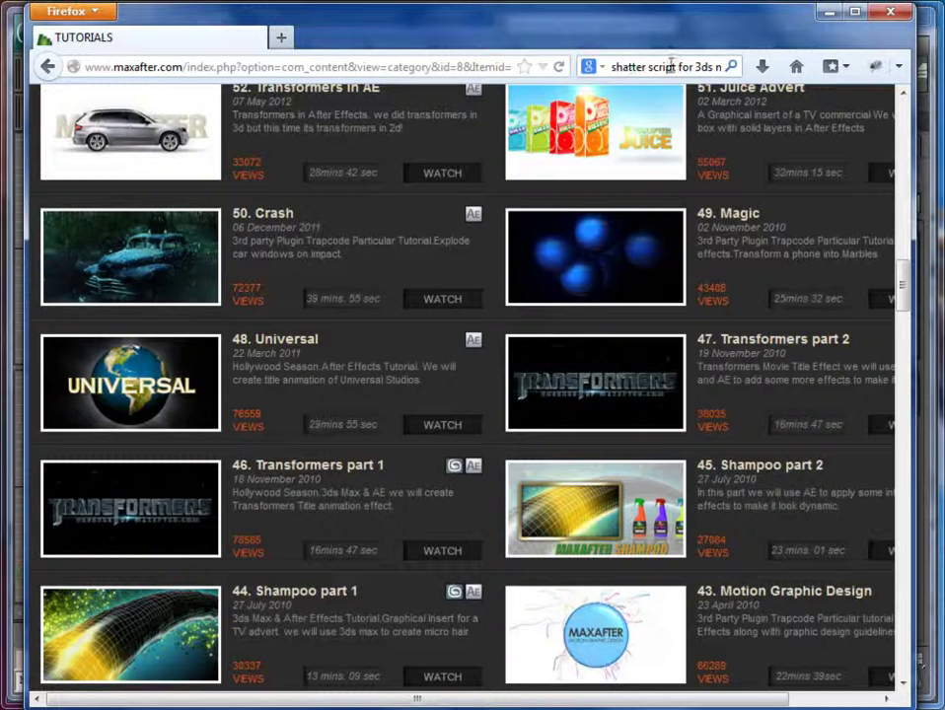
Search for a 3ds Max shatter script and open the Fracture Voronoi ScriptSpot page.
{"action": "left_click", "coordinate": [731, 67]}
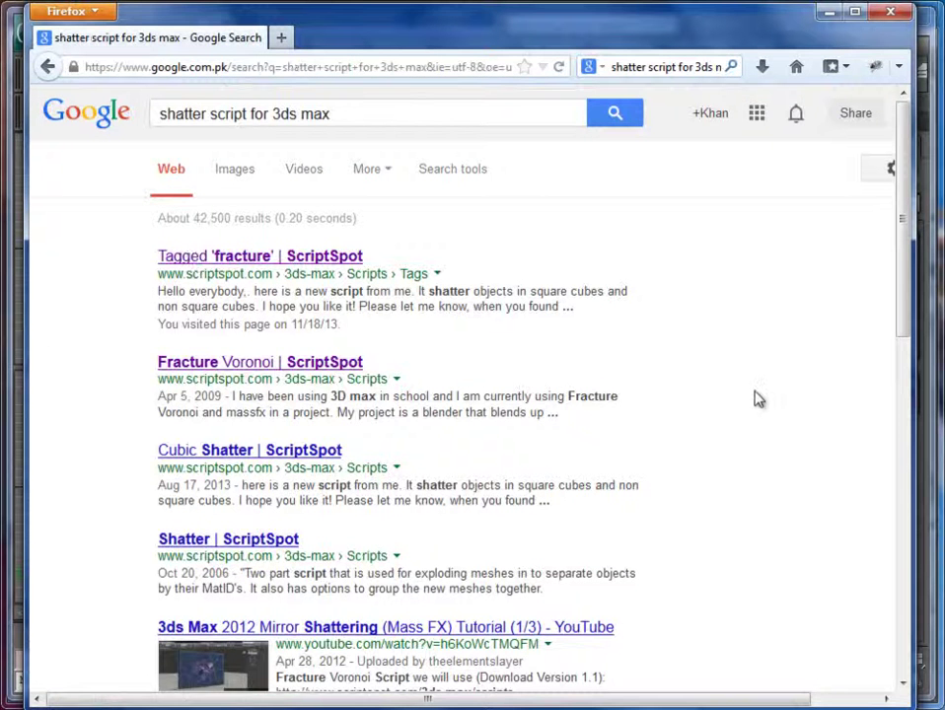
{"action": "left_click", "coordinate": [259, 363]}
{"action": "scroll", "coordinate": [838, 399], "scroll_direction": "down", "scroll_amount": 5}
{"action": "scroll", "coordinate": [548, 276], "scroll_direction": "down", "scroll_amount": 5}
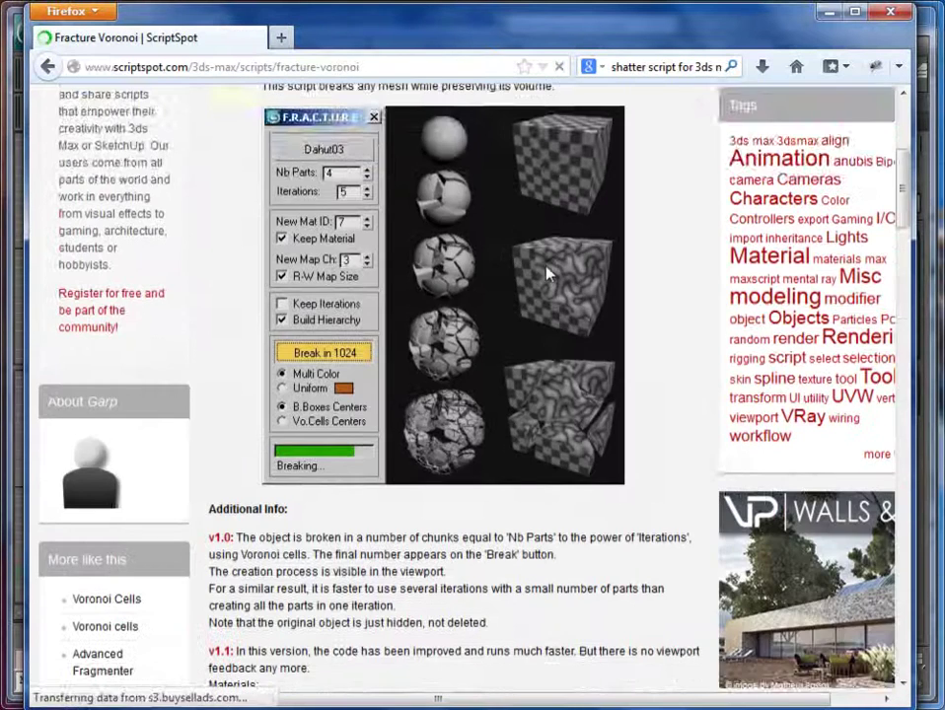
{"action": "scroll", "coordinate": [572, 375], "scroll_direction": "down", "scroll_amount": 3}
{"action": "scroll", "coordinate": [584, 387], "scroll_direction": "up", "scroll_amount": 3}
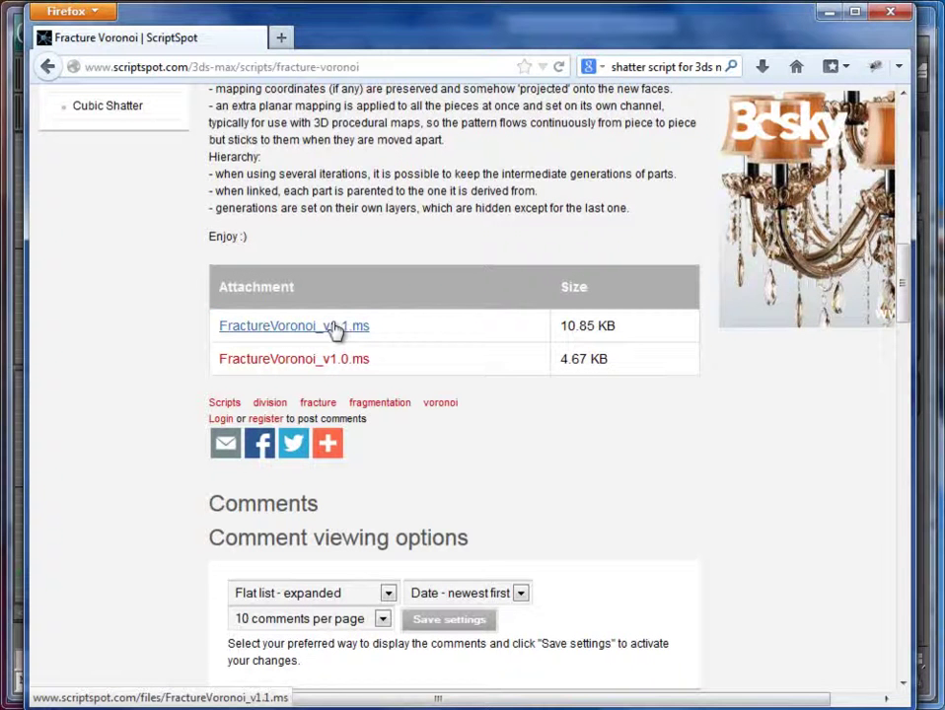
Download FractureVoronoi_v1.1.ms and save it to the Desktop.
{"action": "left_click", "coordinate": [335, 329]}
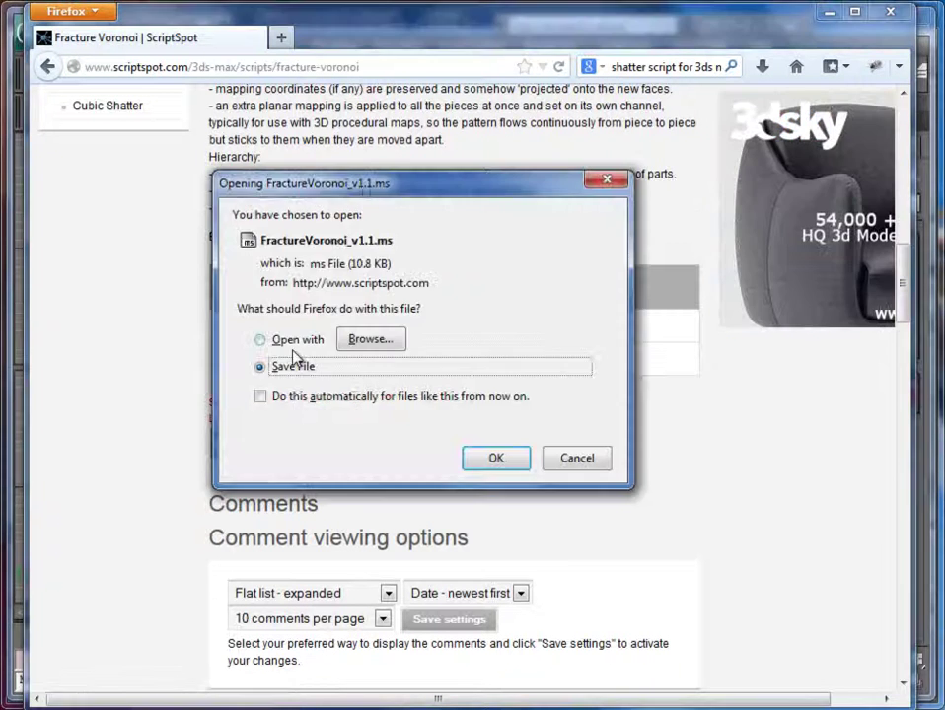
{"action": "left_click", "coordinate": [498, 460]}
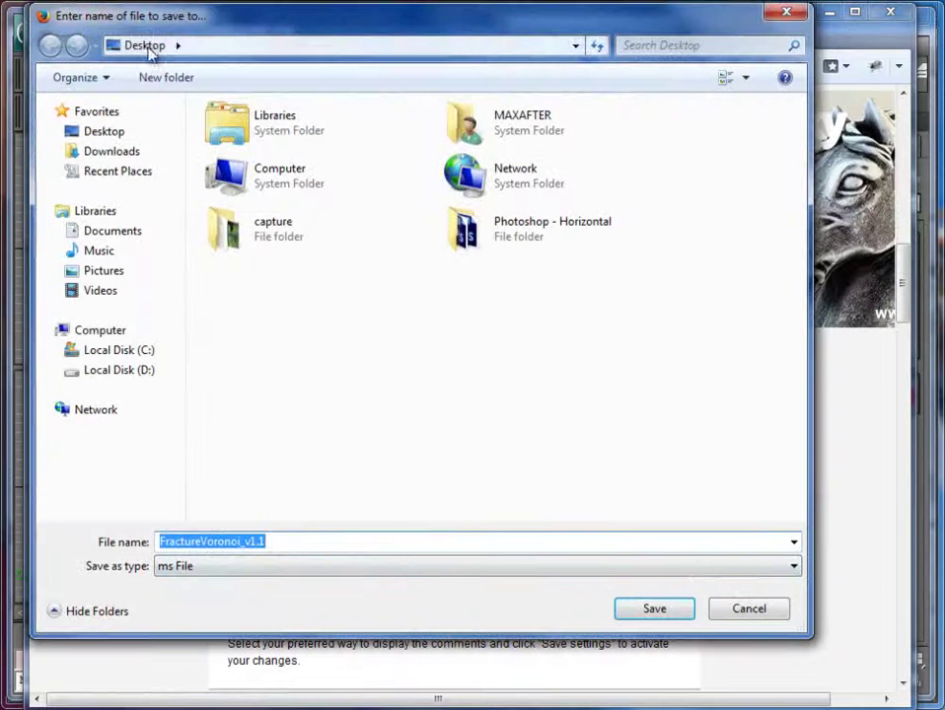
{"action": "left_click", "coordinate": [656, 611]}
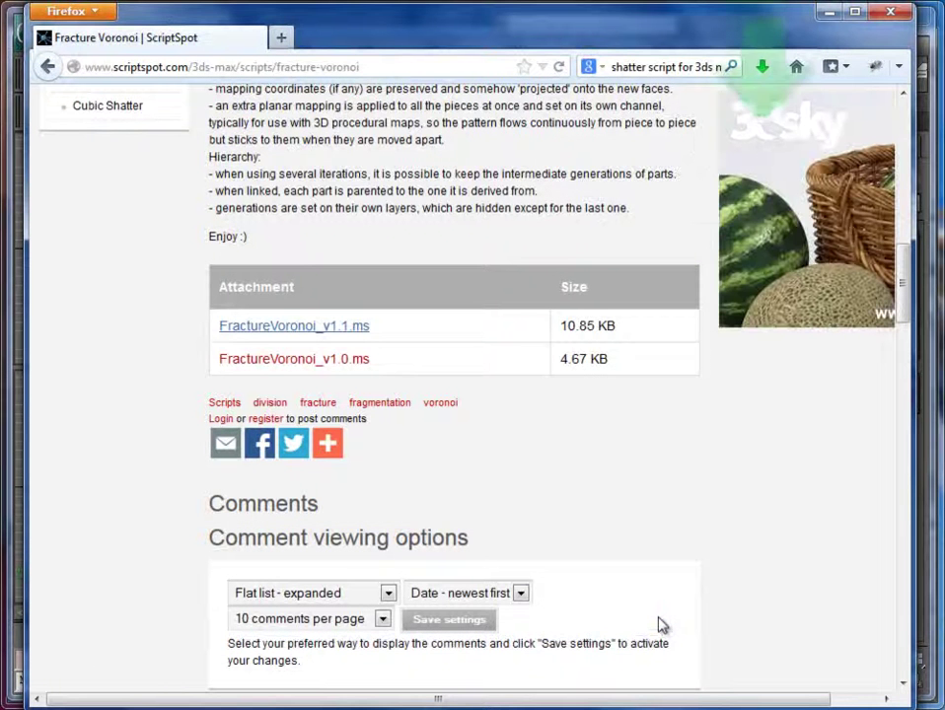
Close Firefox and place a default 'MAX Text' text shape in the Front viewport.
{"action": "left_click", "coordinate": [892, 14]}
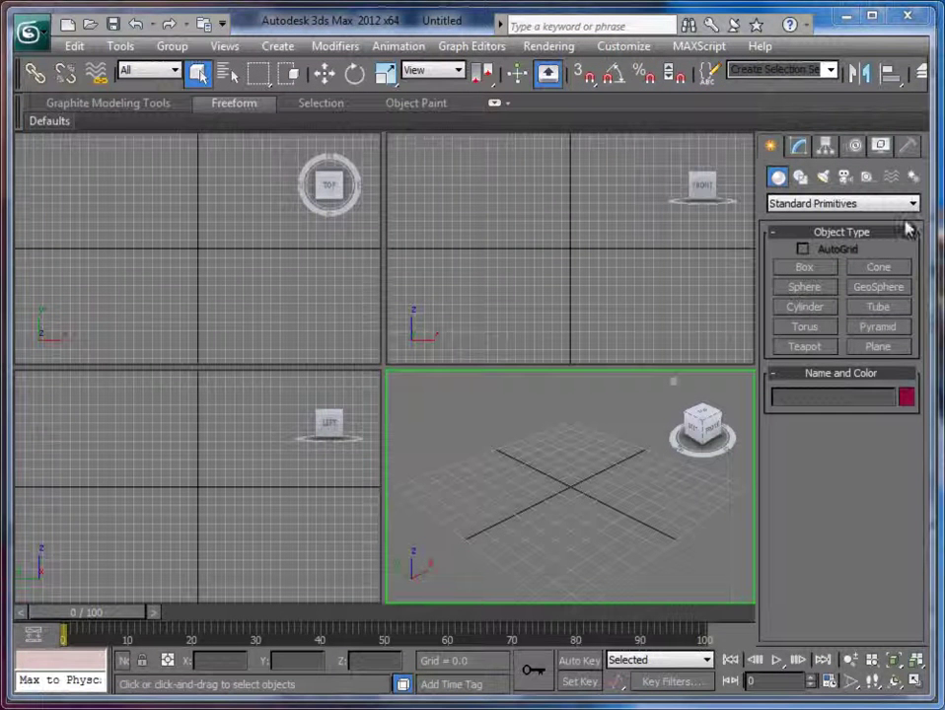
{"action": "left_click", "coordinate": [801, 148]}
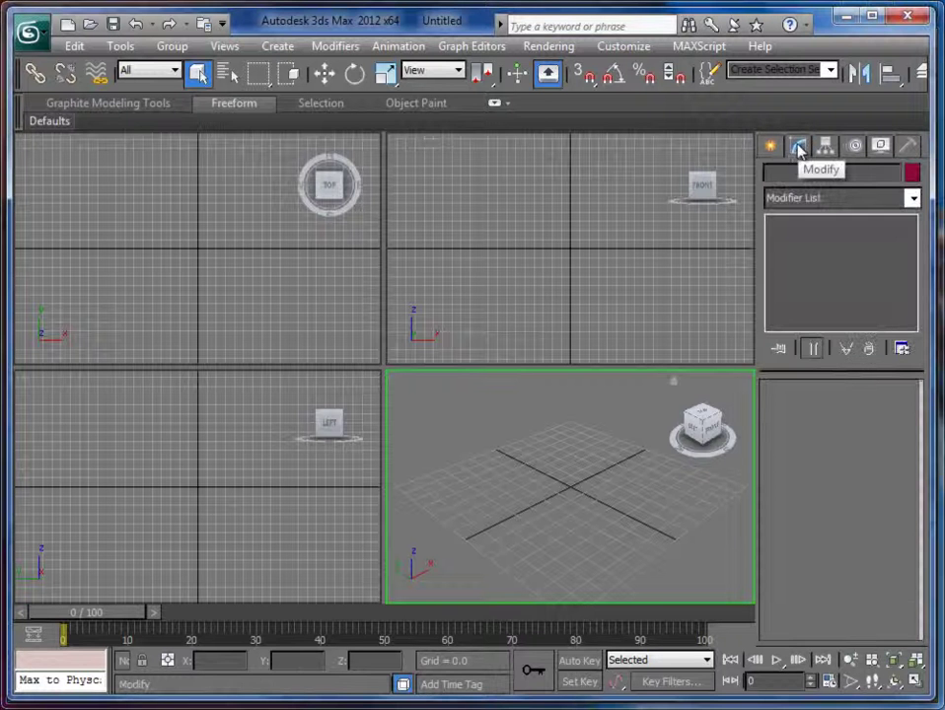
{"action": "left_click", "coordinate": [774, 150]}
{"action": "left_click", "coordinate": [796, 179]}
{"action": "left_click", "coordinate": [805, 362]}
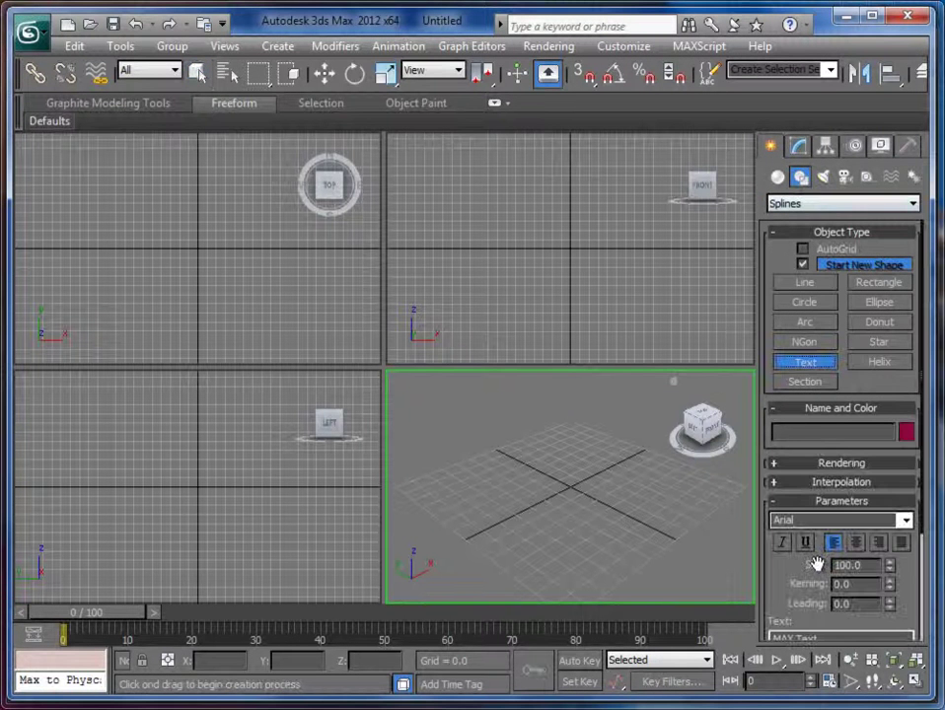
{"action": "left_click_drag", "start_coordinate": [777, 584], "coordinate": [804, 469]}
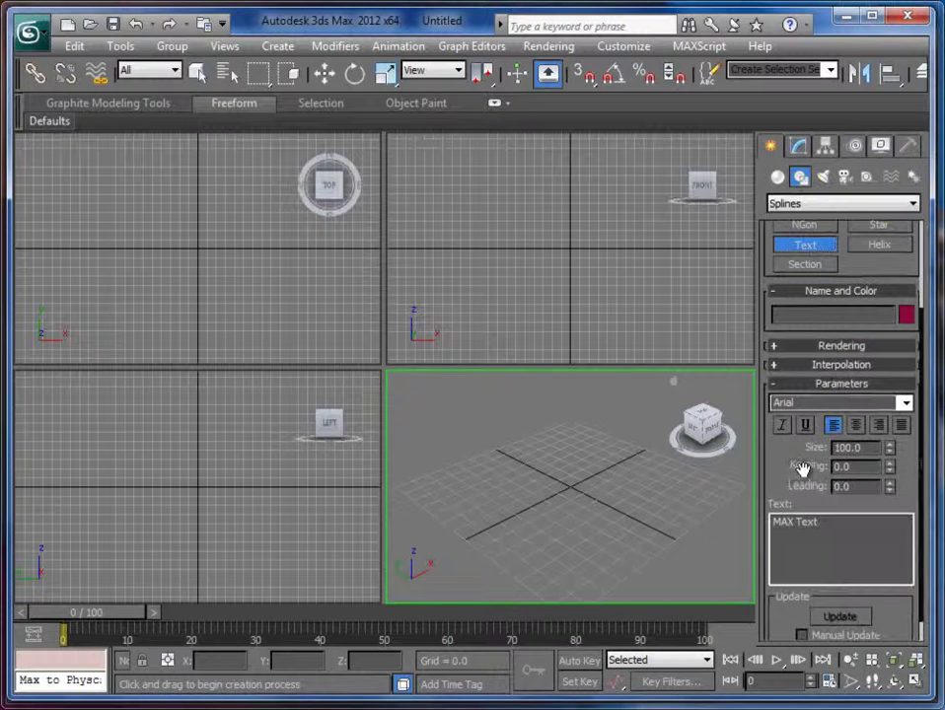
{"action": "left_click", "coordinate": [570, 247]}
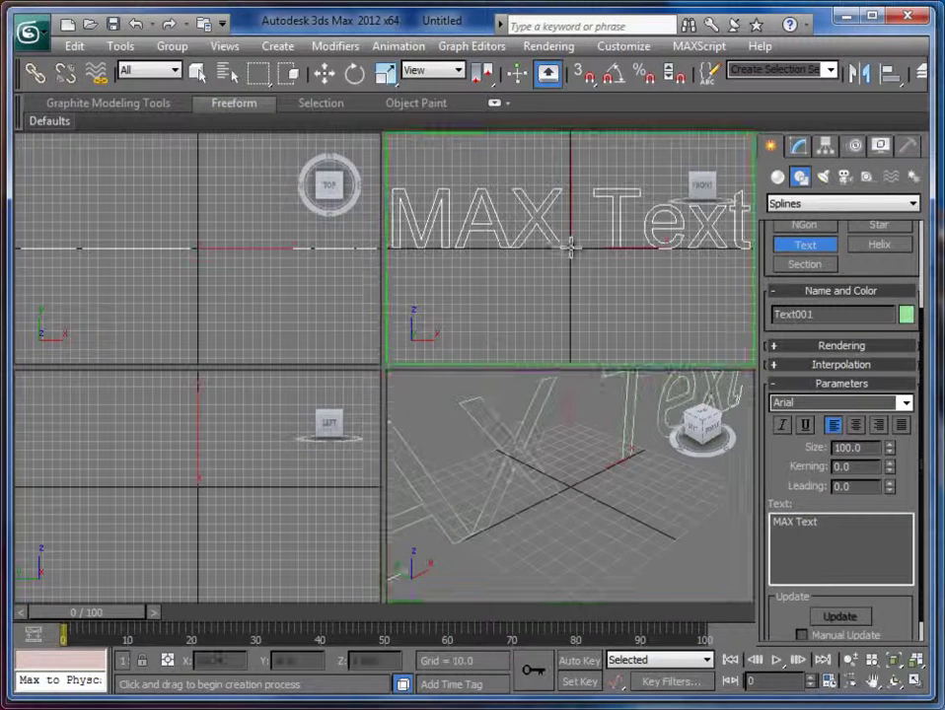
{"action": "right_click", "coordinate": [583, 444]}
Maximize the Perspective viewport and orbit to face the text.
{"action": "left_click", "coordinate": [912, 681]}
{"action": "scroll", "coordinate": [514, 437], "scroll_direction": "down", "scroll_amount": 3}
{"action": "left_click_drag", "start_coordinate": [519, 437], "coordinate": [463, 403]}
{"action": "left_click_drag", "start_coordinate": [702, 192], "coordinate": [653, 175]}
Set the text font to SteelfishRg-Regular and replace 'MAX Text' with E3D.
{"action": "left_click", "coordinate": [823, 403]}
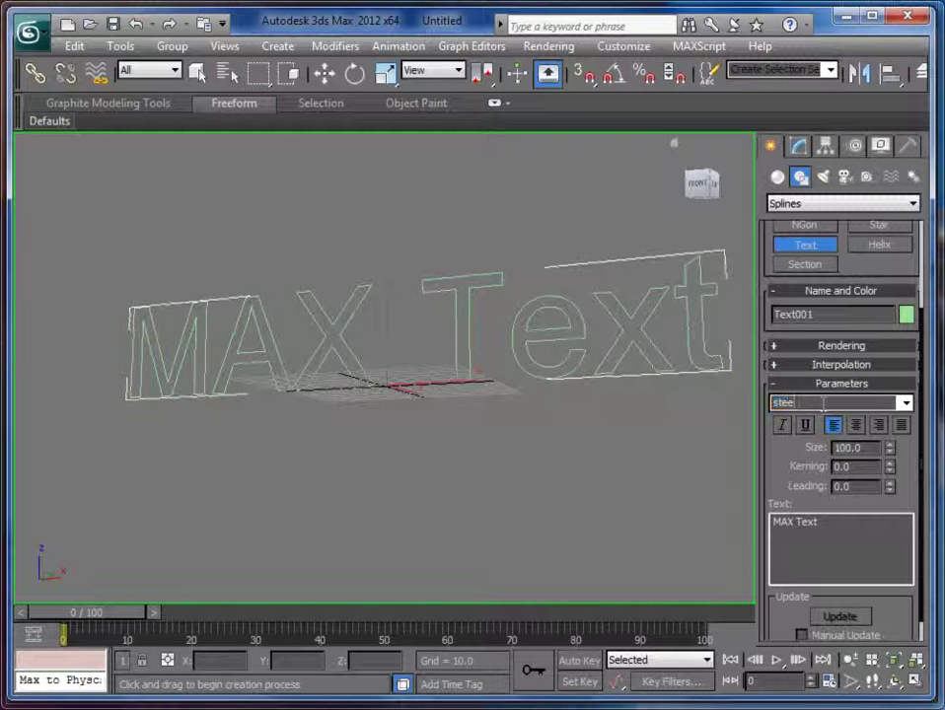
{"action": "key", "text": "Return"}
{"action": "left_click_drag", "start_coordinate": [828, 522], "coordinate": [759, 520]}
{"action": "type", "text": "E"}
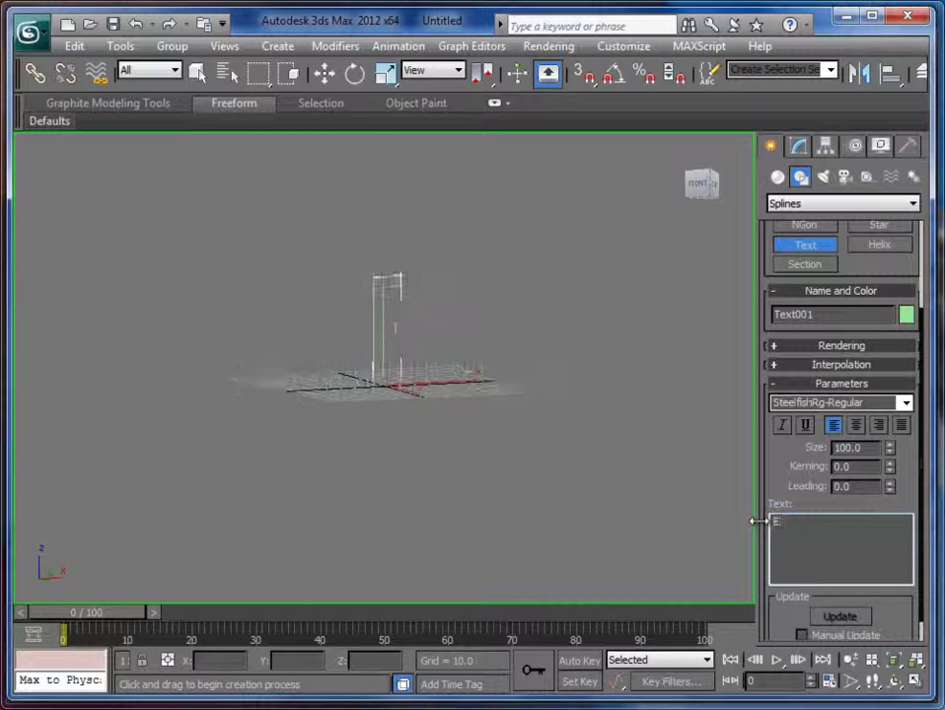
{"action": "type", "text": "3"}
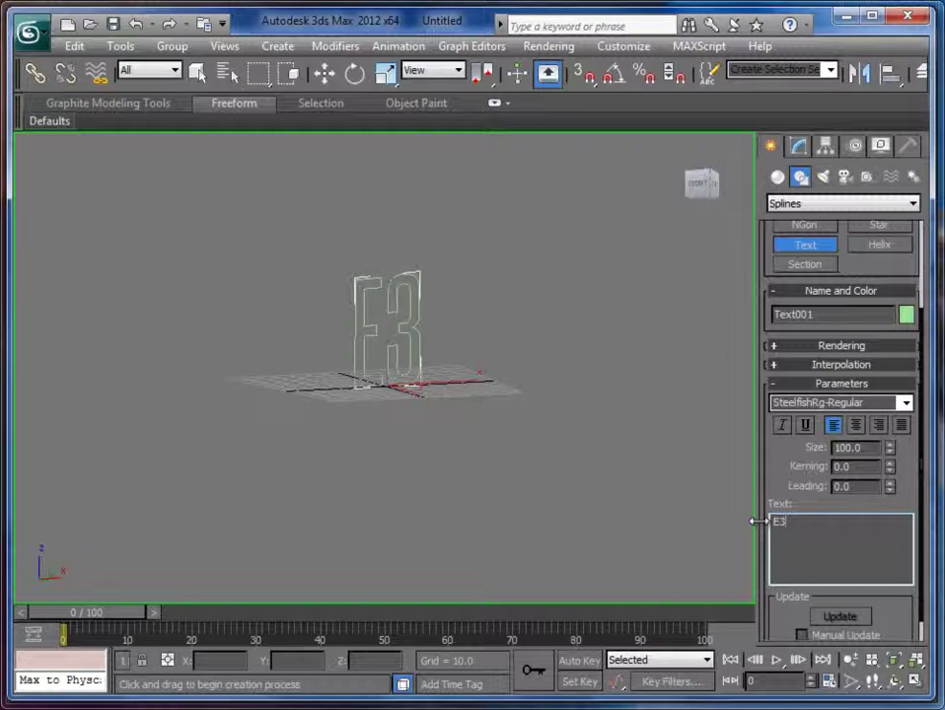
{"action": "type", "text": "D"}
{"action": "left_click_drag", "start_coordinate": [437, 413], "coordinate": [477, 463]}
{"action": "scroll", "coordinate": [475, 475], "scroll_direction": "up", "scroll_amount": 5}
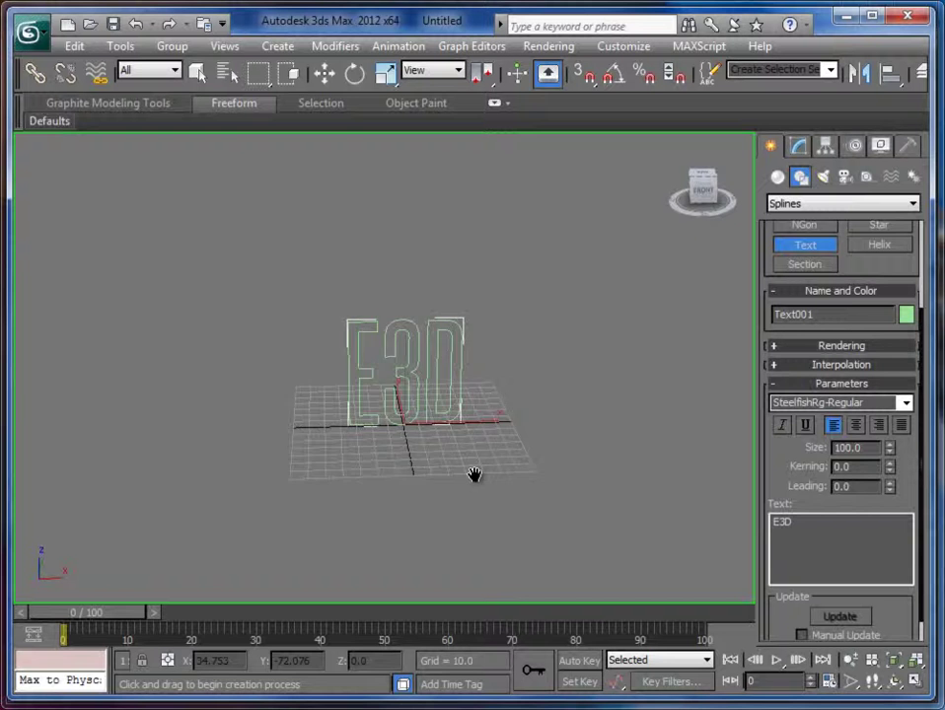
Add a Bevel modifier to the text with a Level 2 height of 20.
{"action": "left_click", "coordinate": [800, 147]}
{"action": "left_click", "coordinate": [914, 197]}
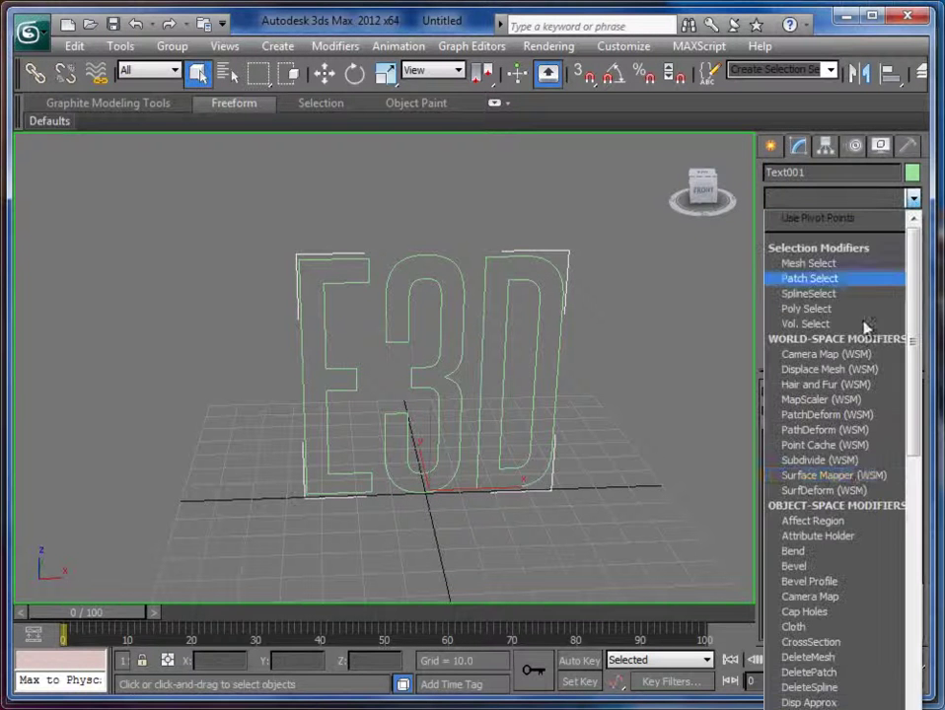
{"action": "left_click", "coordinate": [819, 566]}
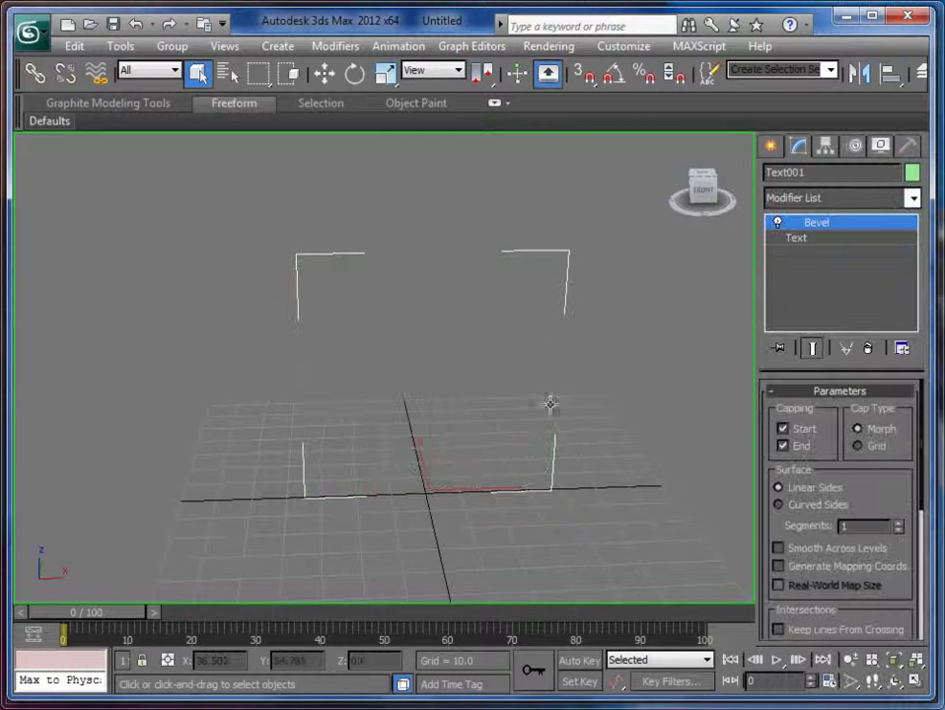
{"action": "scroll", "coordinate": [848, 474], "scroll_direction": "down", "scroll_amount": 5}
{"action": "scroll", "coordinate": [781, 527], "scroll_direction": "down", "scroll_amount": 1}
{"action": "left_click", "coordinate": [780, 533]}
{"action": "left_click", "coordinate": [877, 549]}
{"action": "type", "text": "20.0"}
{"action": "key", "text": "Return"}
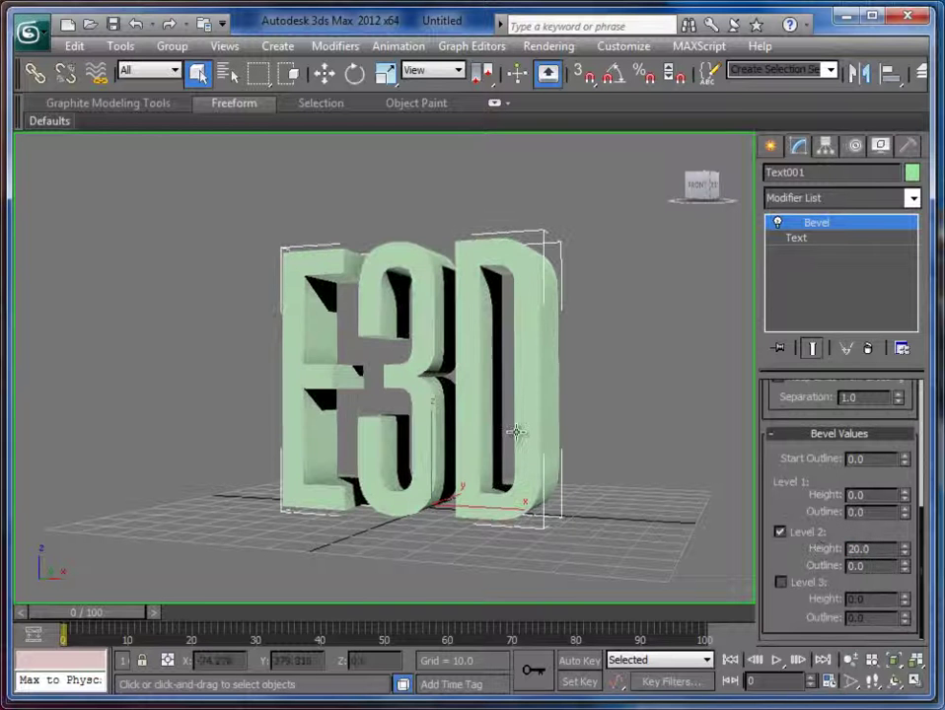
{"action": "left_click_drag", "start_coordinate": [515, 432], "coordinate": [487, 454]}
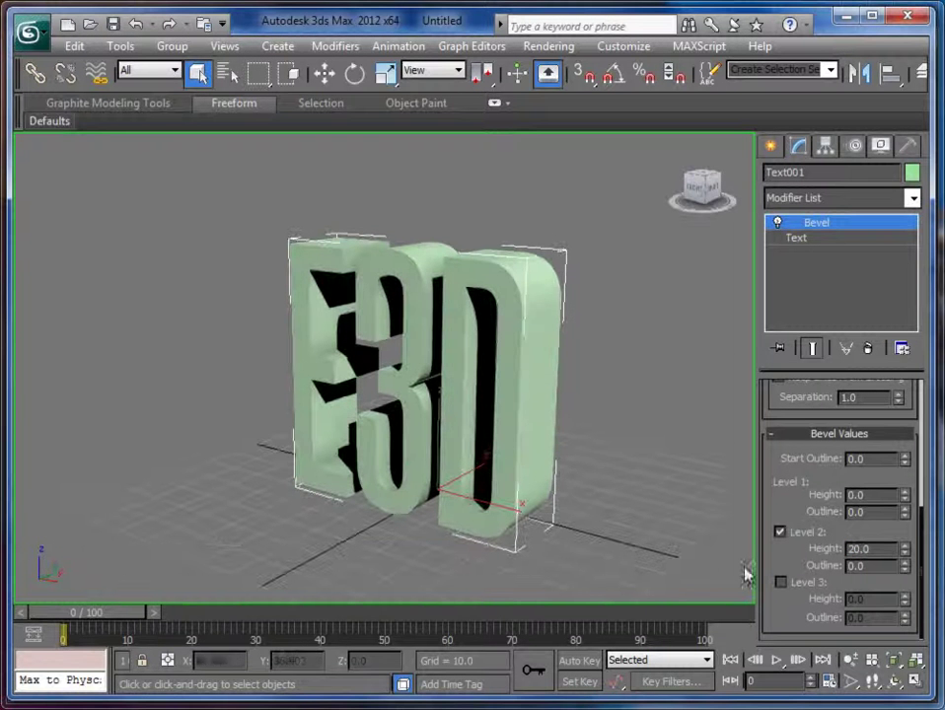
Set bevel Level 1 to height 1, outline 1 and Level 3 to height 1, outline -1.
{"action": "left_click", "coordinate": [866, 494]}
{"action": "type", "text": "1.0"}
{"action": "key", "text": "Tab"}
{"action": "type", "text": "1.0"}
{"action": "key", "text": "Return"}
{"action": "left_click", "coordinate": [780, 582]}
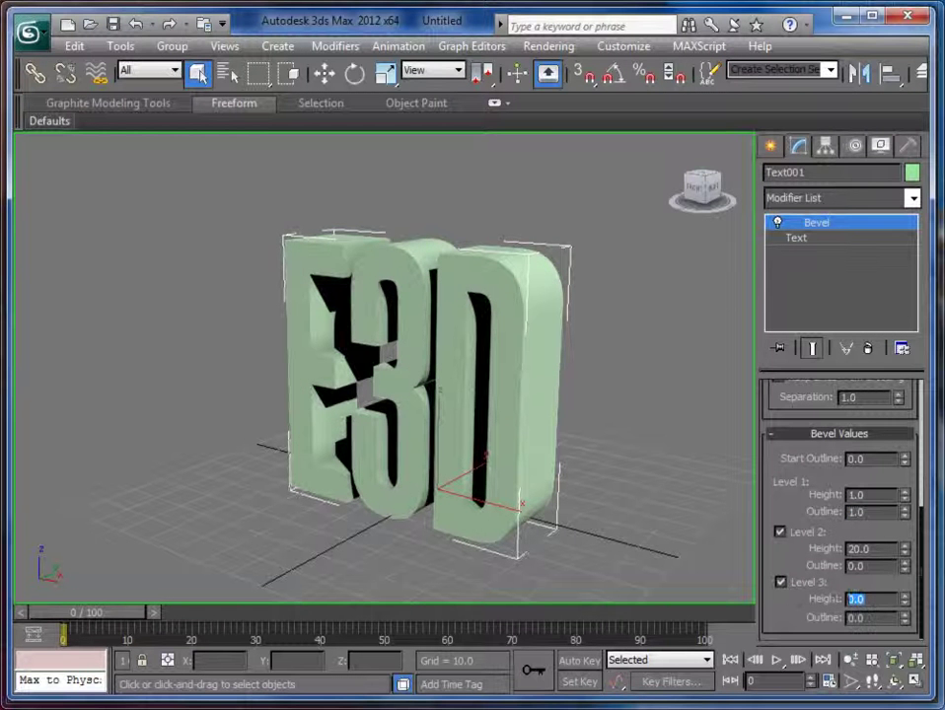
{"action": "type", "text": "1"}
{"action": "key", "text": "Tab"}
{"action": "type", "text": "-1"}
{"action": "key", "text": "Return"}
{"action": "scroll", "coordinate": [487, 347], "scroll_direction": "up", "scroll_amount": 4}
{"action": "left_click_drag", "start_coordinate": [487, 354], "coordinate": [556, 306]}
{"action": "scroll", "coordinate": [531, 315], "scroll_direction": "down", "scroll_amount": 6}
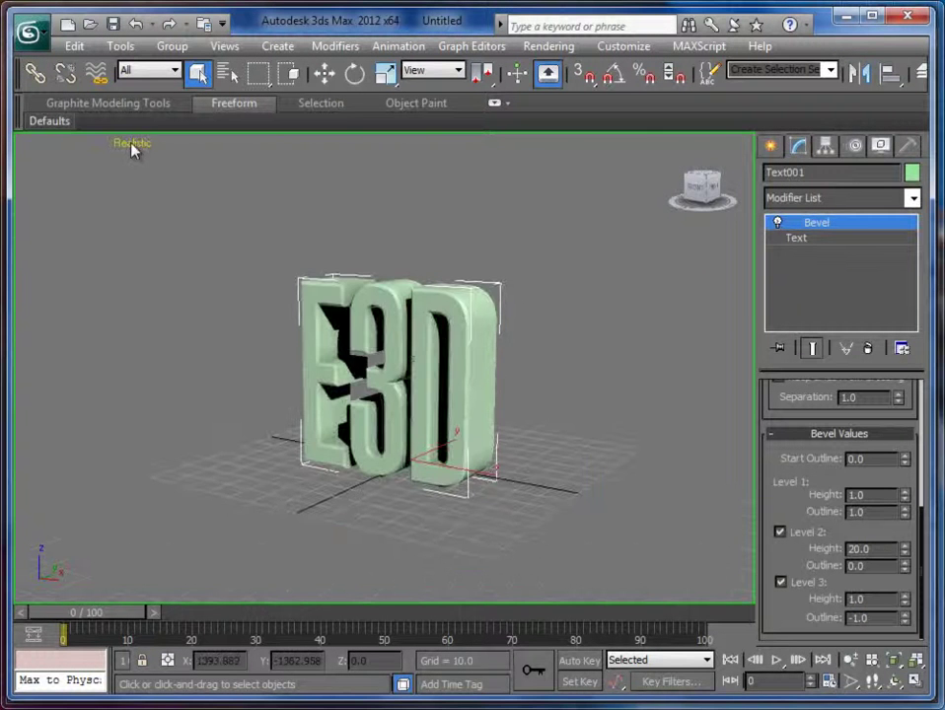
Switch the viewport to Shaded display and orbit around the bevelled E3D letters.
{"action": "left_click", "coordinate": [131, 145]}
{"action": "left_click", "coordinate": [179, 188]}
{"action": "scroll", "coordinate": [488, 416], "scroll_direction": "up", "scroll_amount": 6}
{"action": "scroll", "coordinate": [532, 372], "scroll_direction": "down", "scroll_amount": 6}
{"action": "left_click_drag", "start_coordinate": [487, 414], "coordinate": [552, 415]}
{"action": "scroll", "coordinate": [567, 379], "scroll_direction": "up", "scroll_amount": 3}
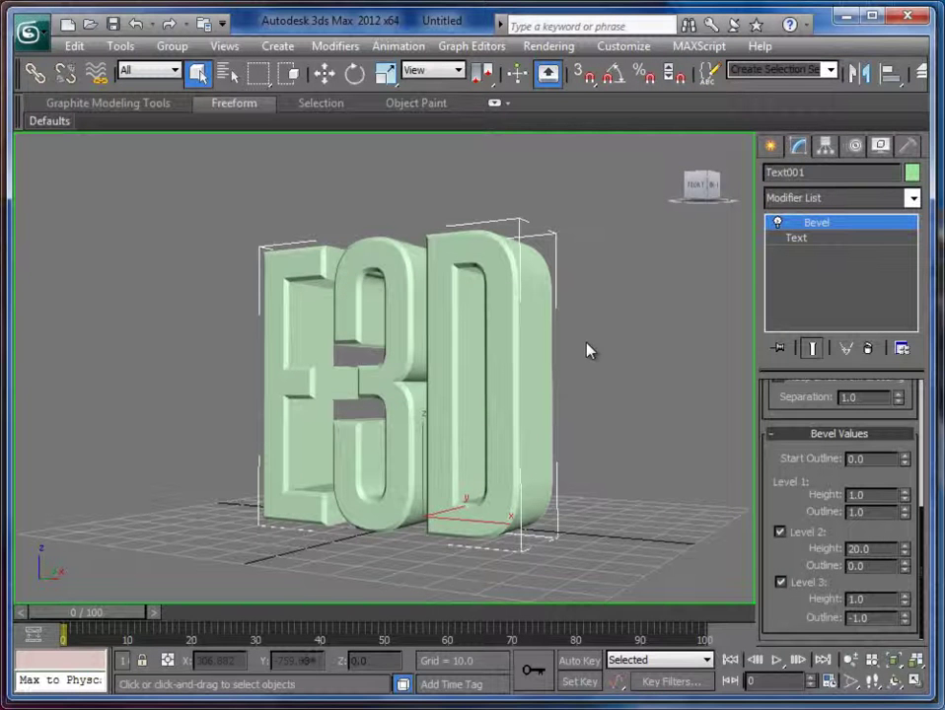
Run the FractureVoronoi_v1.1 script from the Desktop.
{"action": "left_click", "coordinate": [699, 46]}
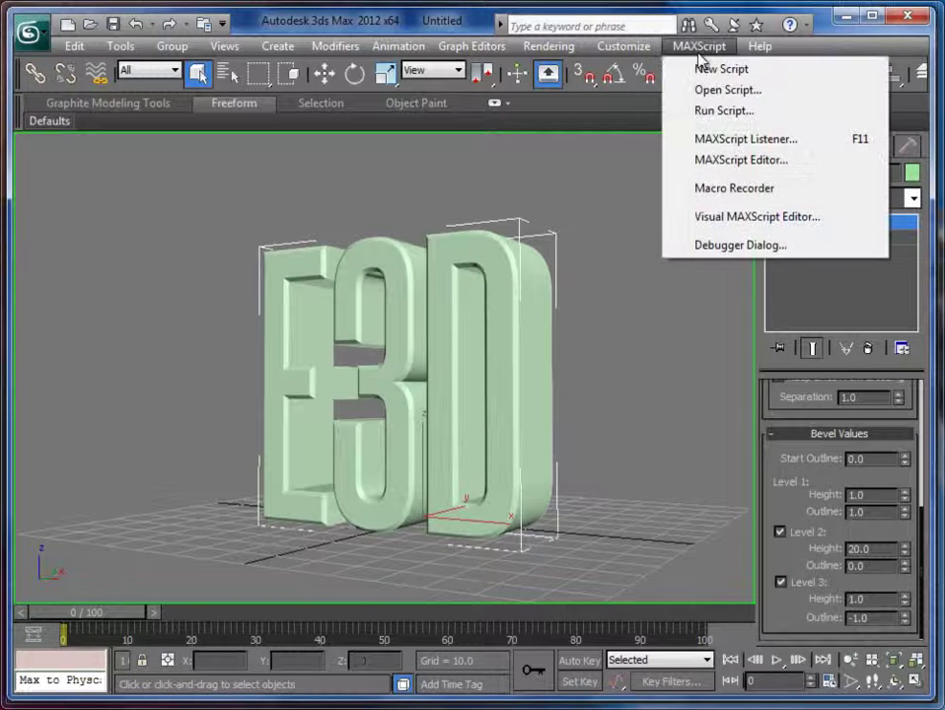
{"action": "left_click", "coordinate": [712, 111]}
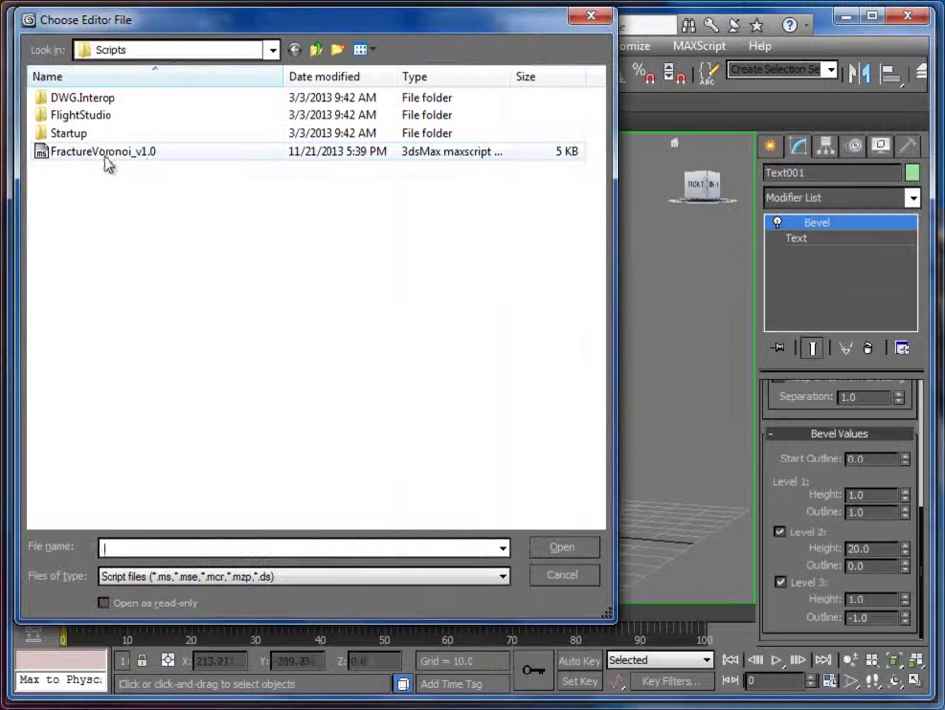
{"action": "left_click", "coordinate": [207, 49]}
{"action": "left_click", "coordinate": [173, 89]}
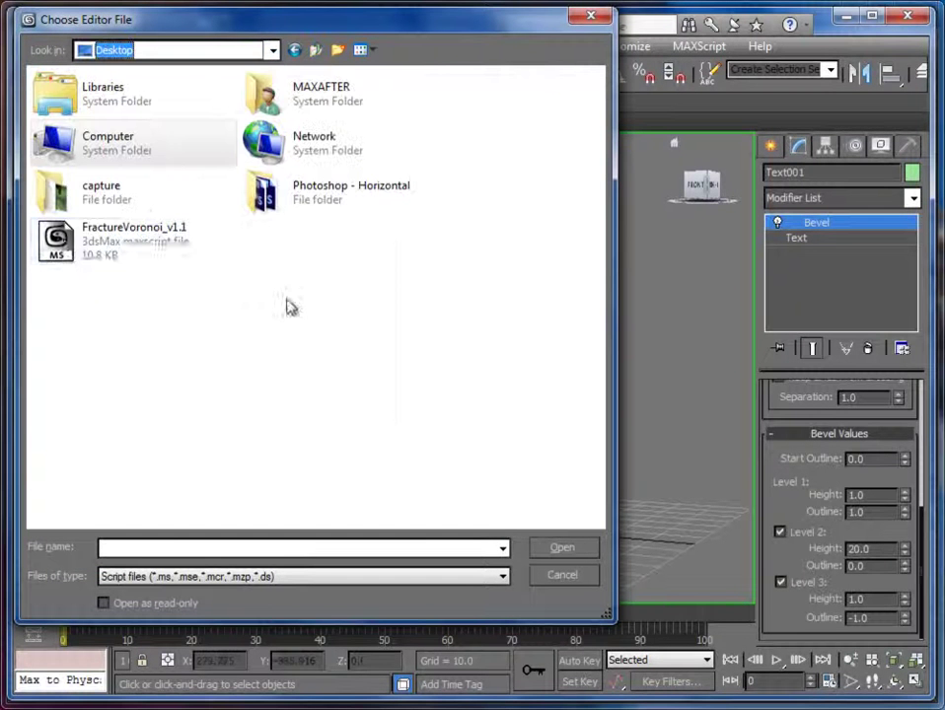
{"action": "left_click", "coordinate": [62, 246]}
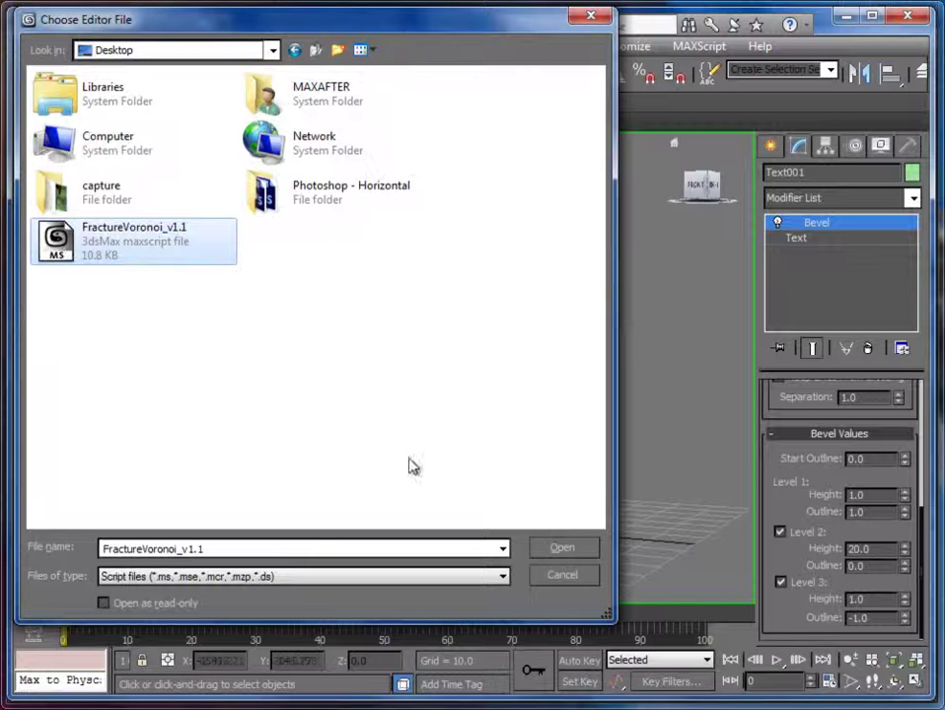
{"action": "left_click", "coordinate": [559, 549]}
{"action": "left_click_drag", "start_coordinate": [105, 219], "coordinate": [153, 163]}
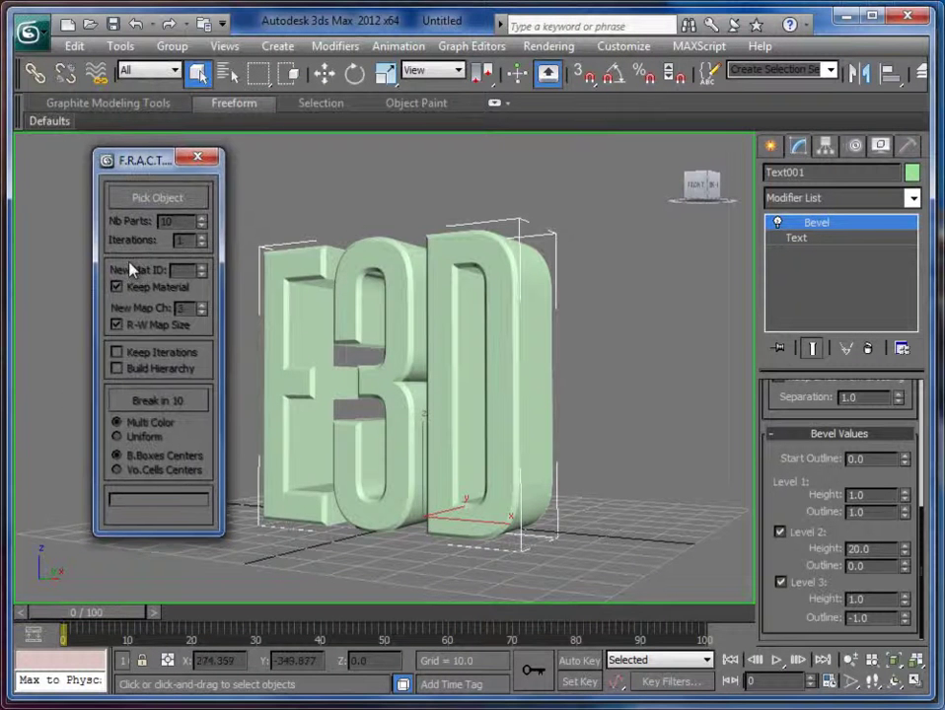
Pick Text001 and break it into 150 Voronoi parts.
{"action": "left_click", "coordinate": [148, 199]}
{"action": "left_click", "coordinate": [366, 254]}
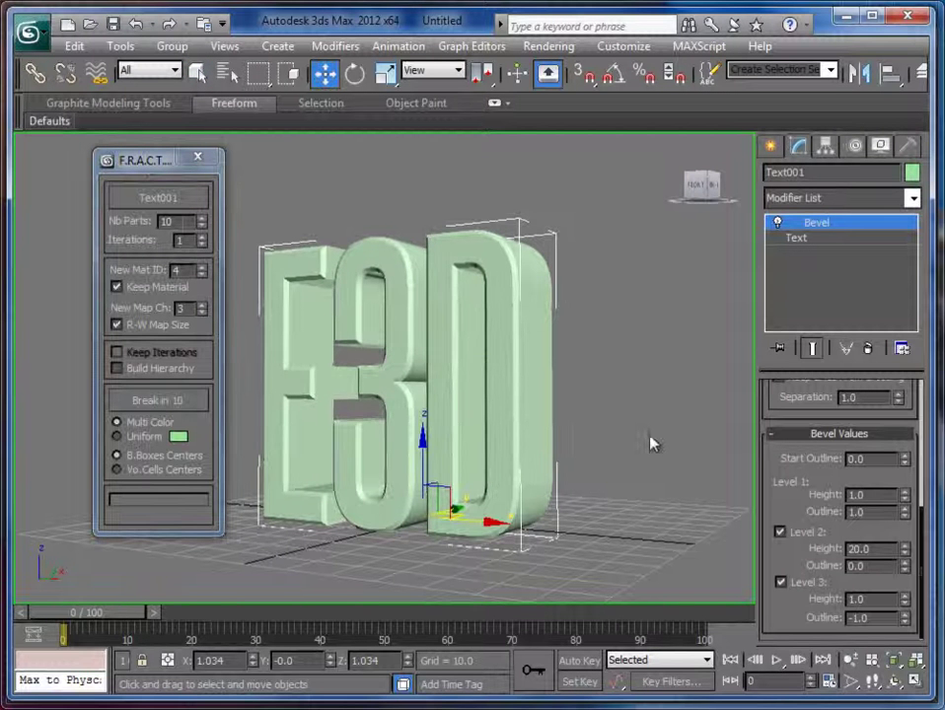
{"action": "double_click", "coordinate": [174, 221]}
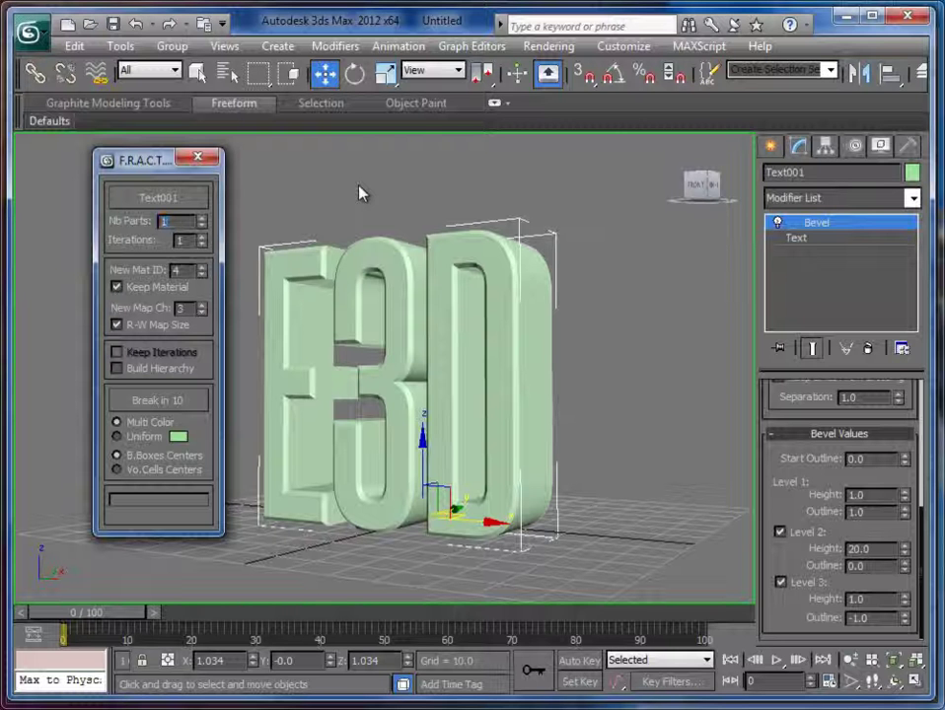
{"action": "key", "text": "Return"}
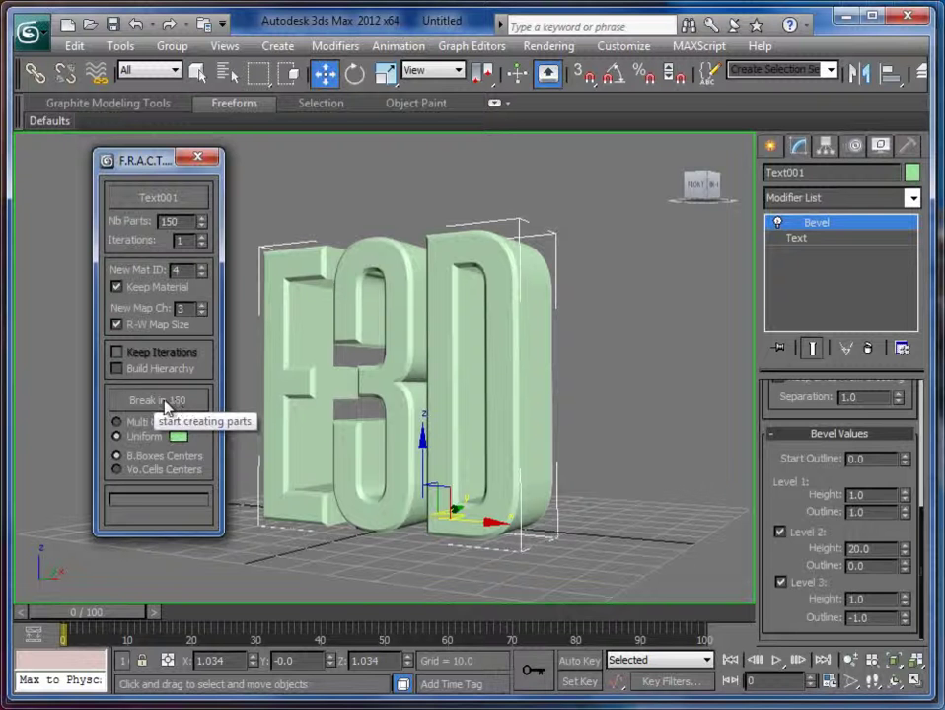
{"action": "left_click", "coordinate": [167, 400]}
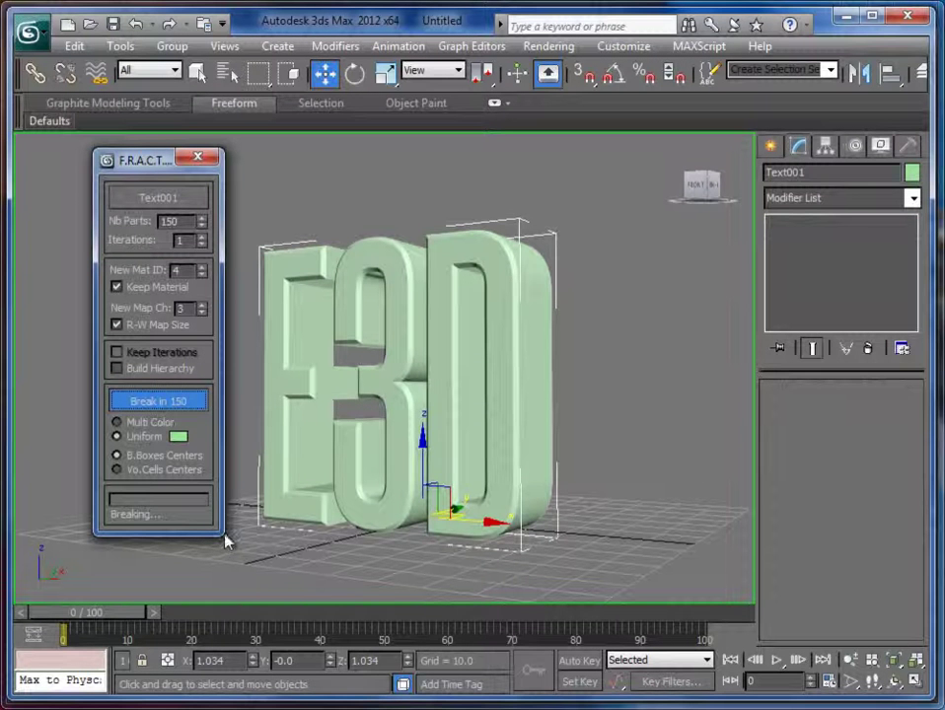
{"action": "left_click_drag", "start_coordinate": [159, 161], "coordinate": [157, 166]}
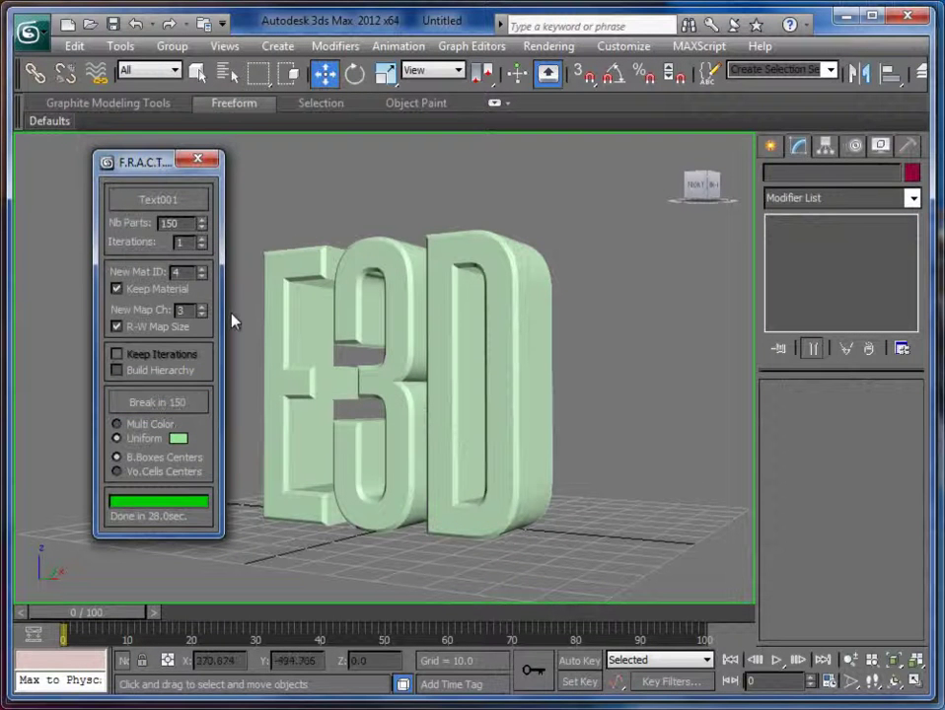
Close the fracture panel, test-move a fragment from the D, then undo the move.
{"action": "left_click", "coordinate": [198, 159]}
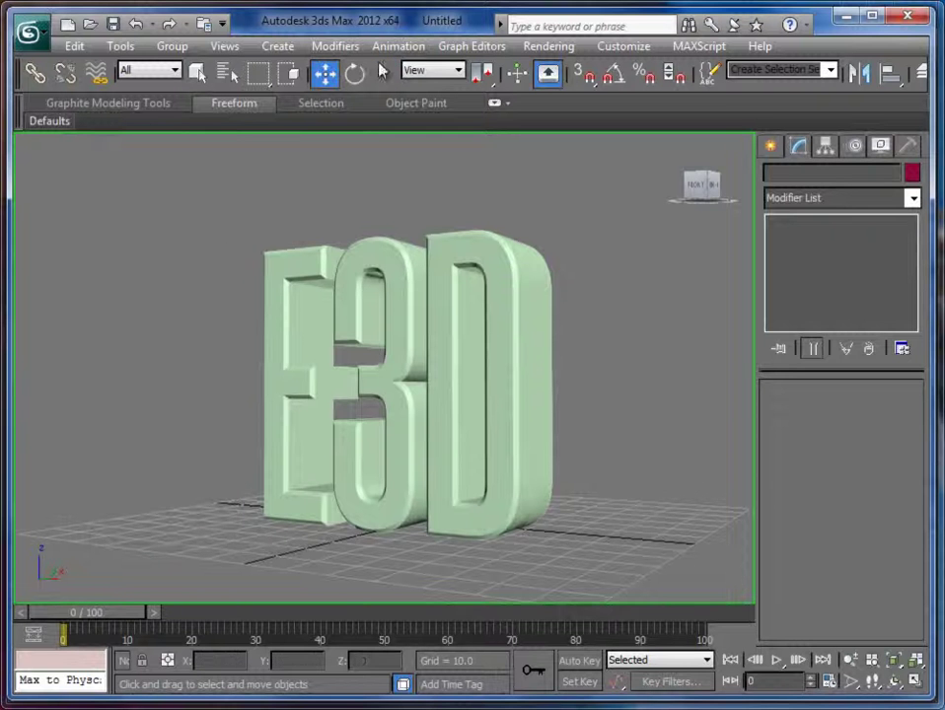
{"action": "left_click", "coordinate": [503, 254]}
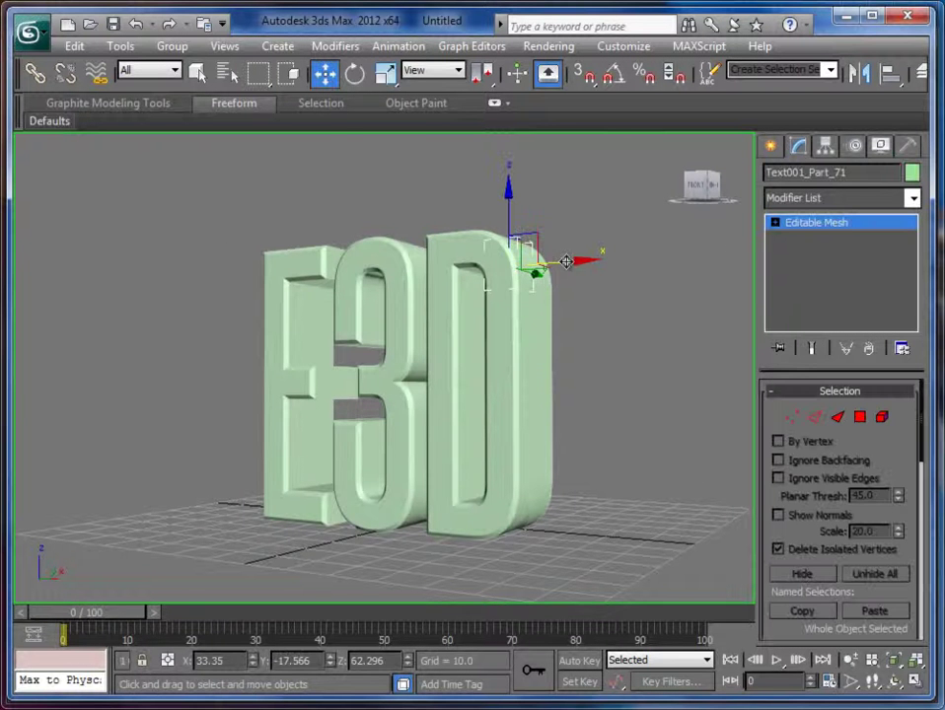
{"action": "left_click_drag", "start_coordinate": [566, 261], "coordinate": [670, 288]}
{"action": "scroll", "coordinate": [600, 406], "scroll_direction": "up", "scroll_amount": 2}
{"action": "key", "text": "ctrl+z"}
{"action": "scroll", "coordinate": [534, 404], "scroll_direction": "down", "scroll_amount": 2}
Set the viewport to Edged Faces and deselect the fragment to see all fracture lines.
{"action": "left_click", "coordinate": [137, 146]}
{"action": "left_click", "coordinate": [188, 227]}
{"action": "scroll", "coordinate": [458, 377], "scroll_direction": "up", "scroll_amount": 10}
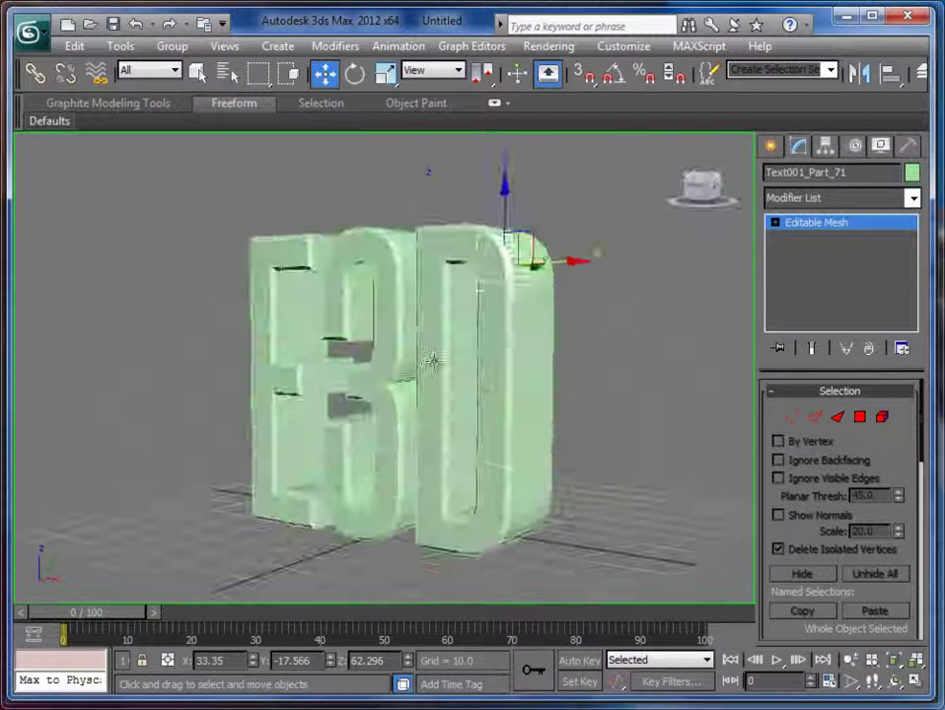
{"action": "scroll", "coordinate": [483, 397], "scroll_direction": "down", "scroll_amount": 10}
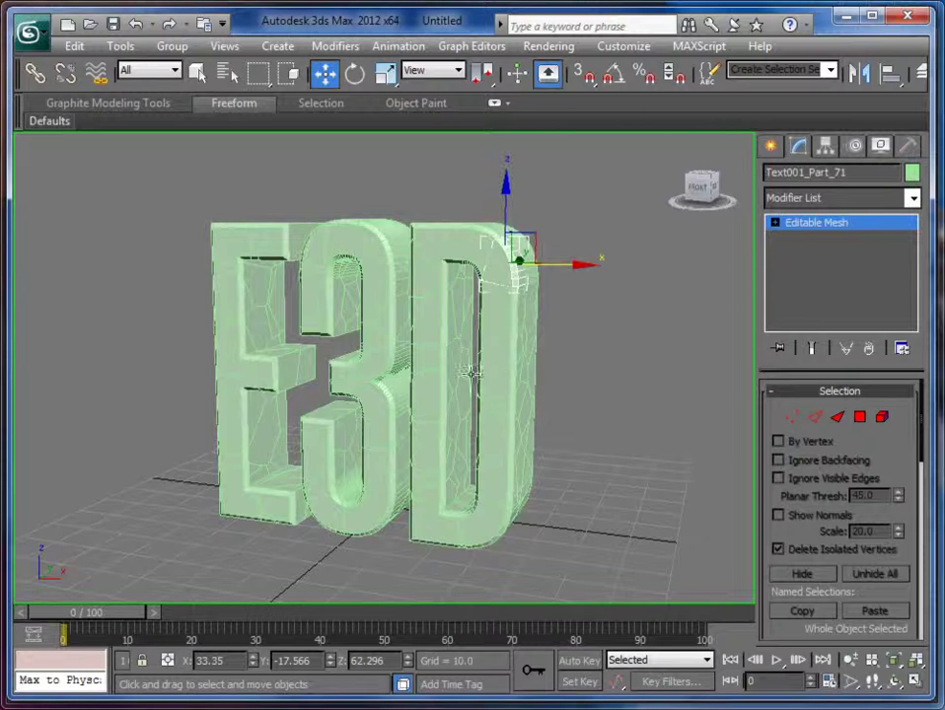
{"action": "left_click_drag", "start_coordinate": [463, 376], "coordinate": [513, 346], "text": "alt"}
{"action": "left_click", "coordinate": [623, 370]}
{"action": "left_click_drag", "start_coordinate": [423, 334], "coordinate": [609, 332], "text": "alt"}
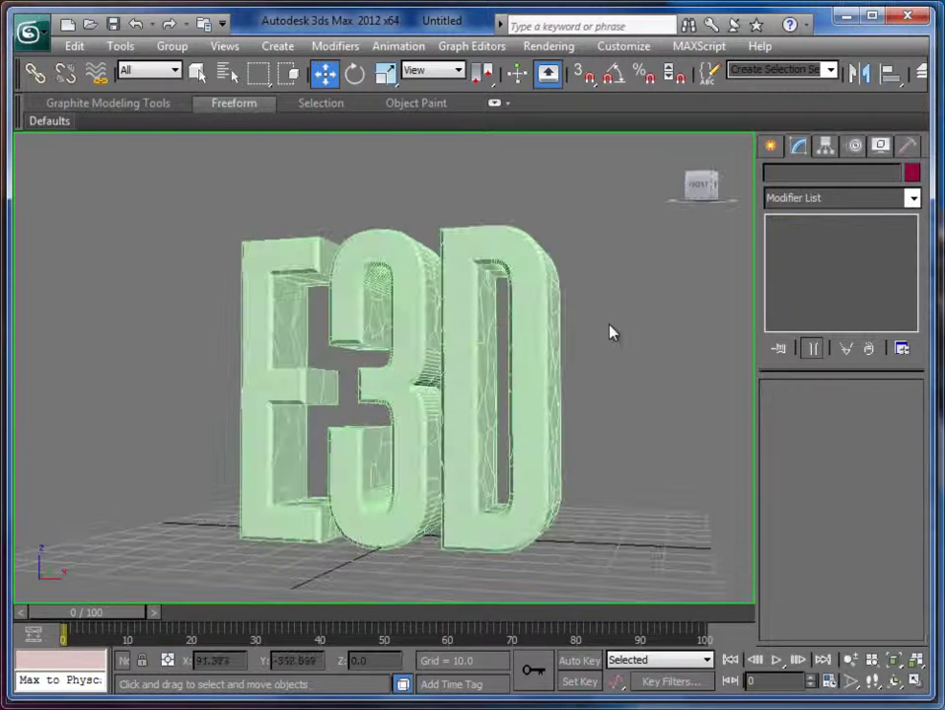
Export the 3ds Max scene in OBJ format as 'shatter' to the Desktop.
{"action": "left_click", "coordinate": [29, 33]}
{"action": "mouse_move", "coordinate": [109, 331]}
{"action": "left_click", "coordinate": [275, 110]}
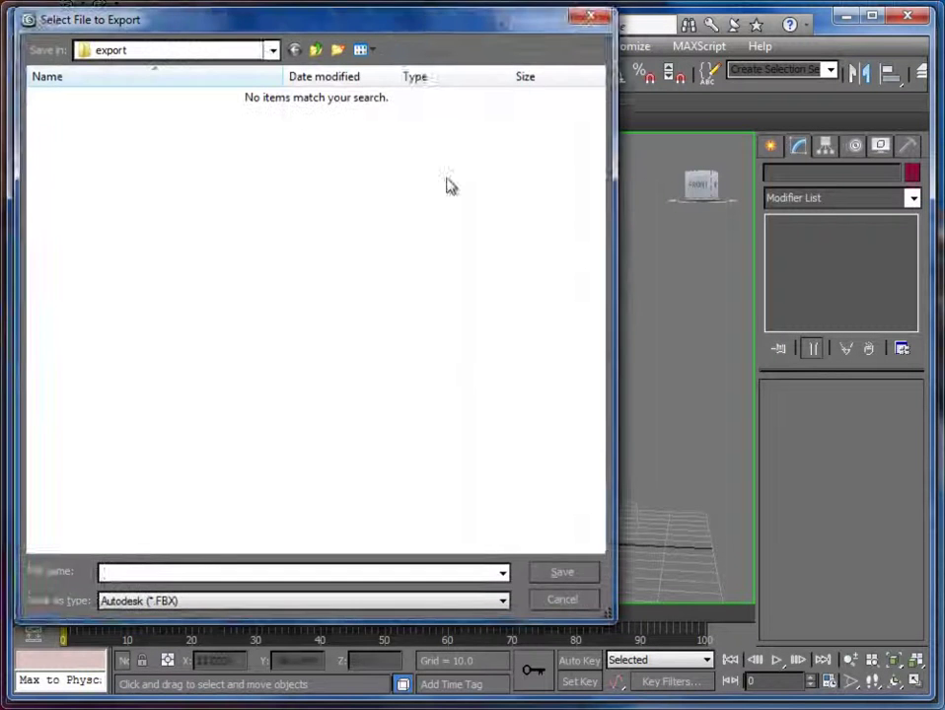
{"action": "left_click", "coordinate": [571, 620]}
{"action": "left_click", "coordinate": [240, 701]}
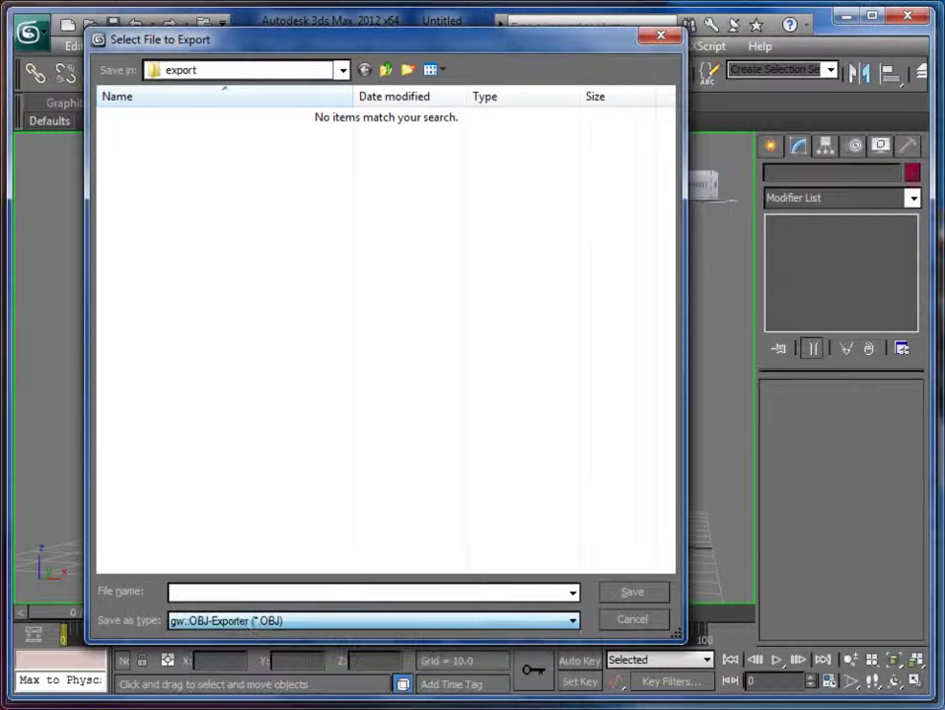
{"action": "left_click", "coordinate": [238, 591]}
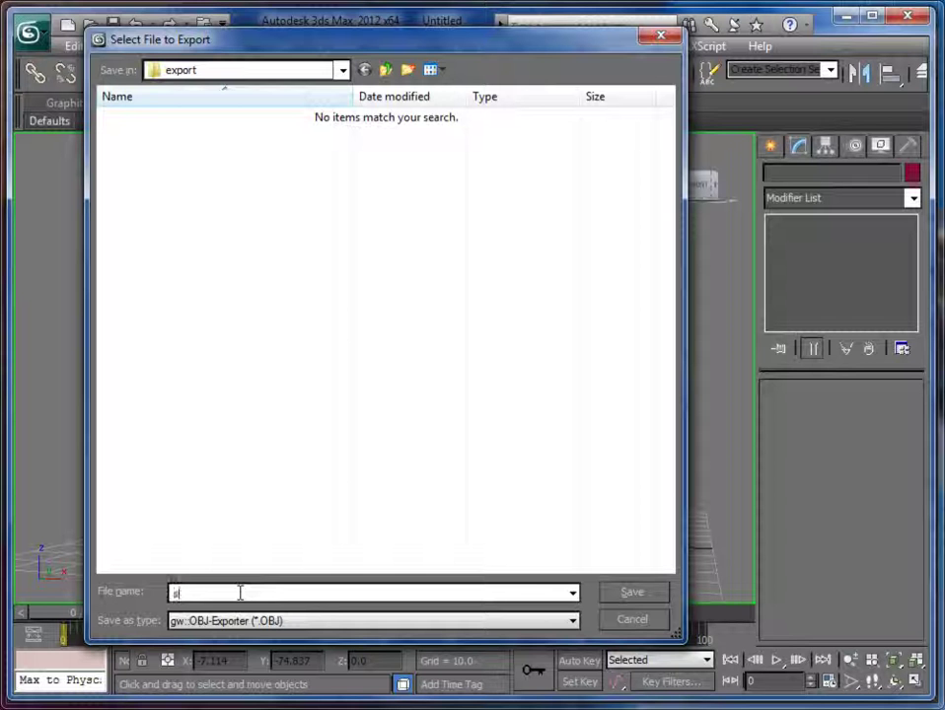
{"action": "type", "text": "shatter"}
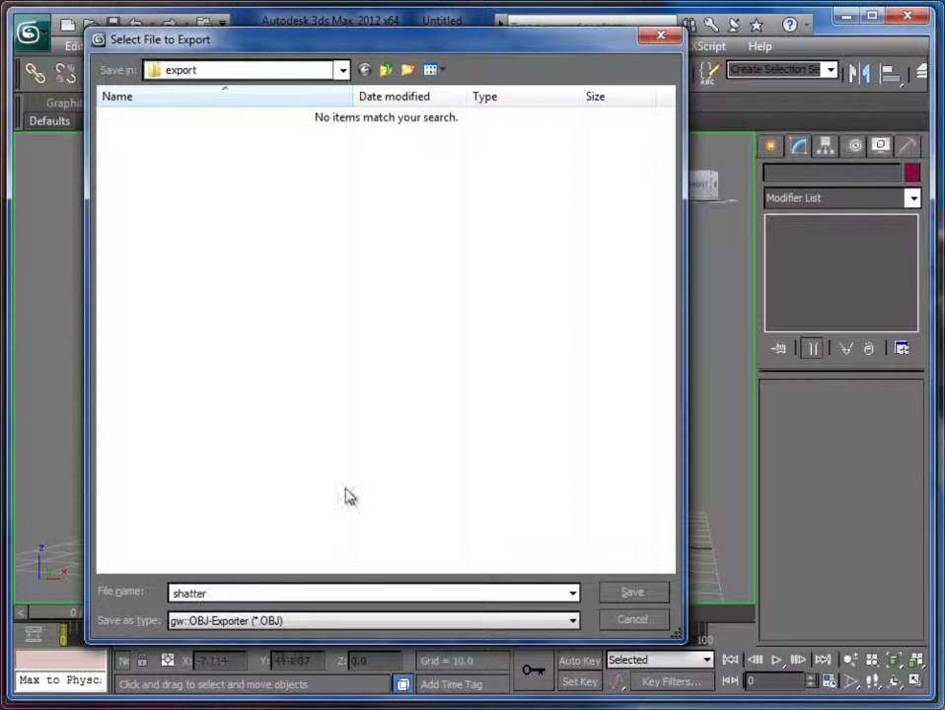
{"action": "left_click", "coordinate": [343, 70]}
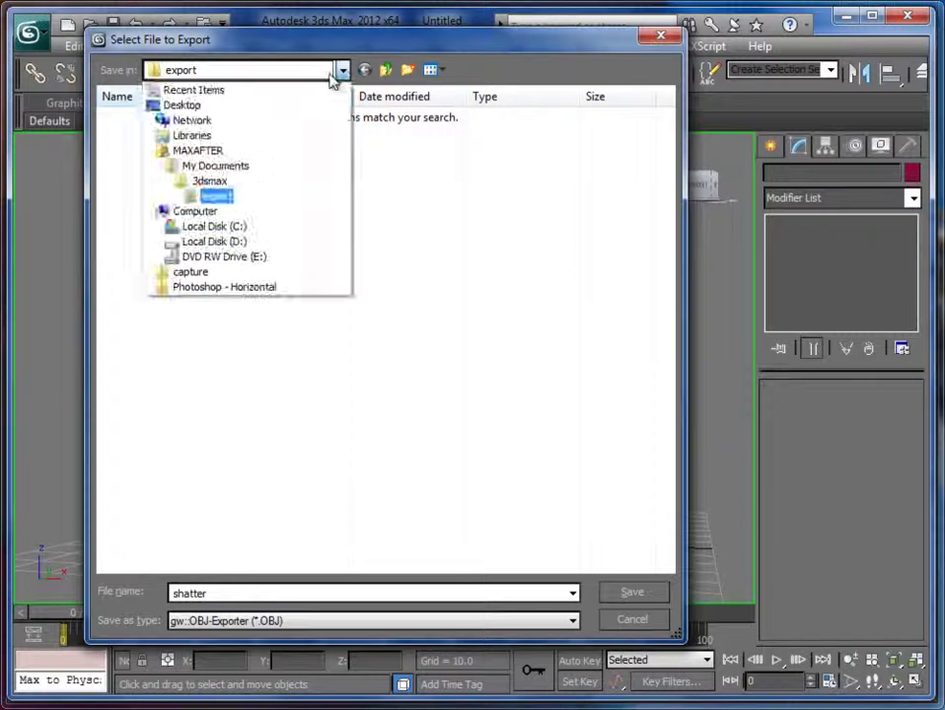
{"action": "left_click", "coordinate": [274, 107]}
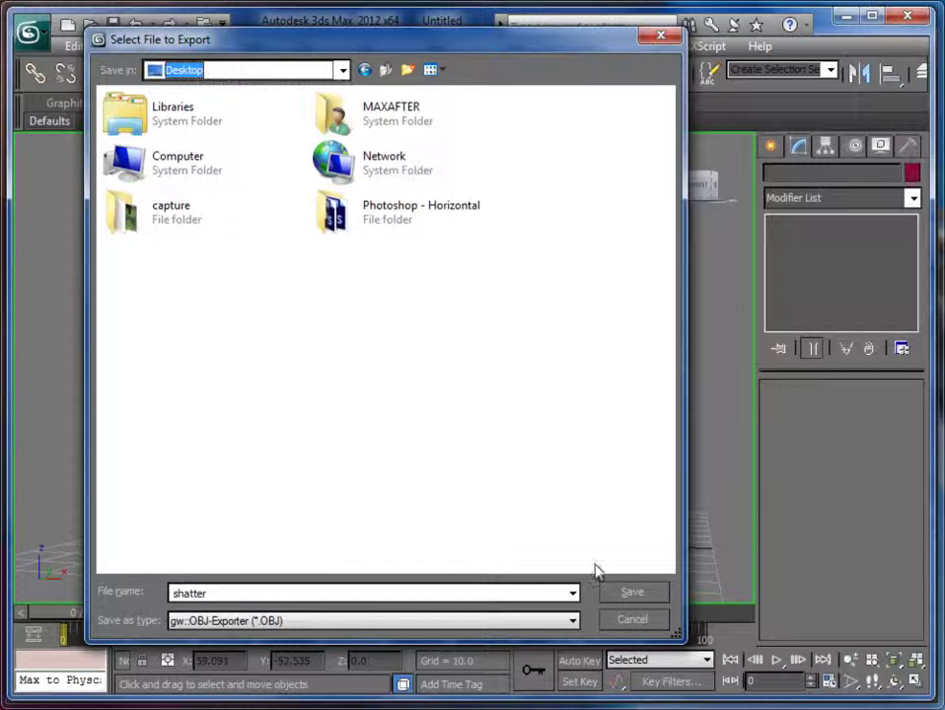
{"action": "left_click", "coordinate": [632, 593]}
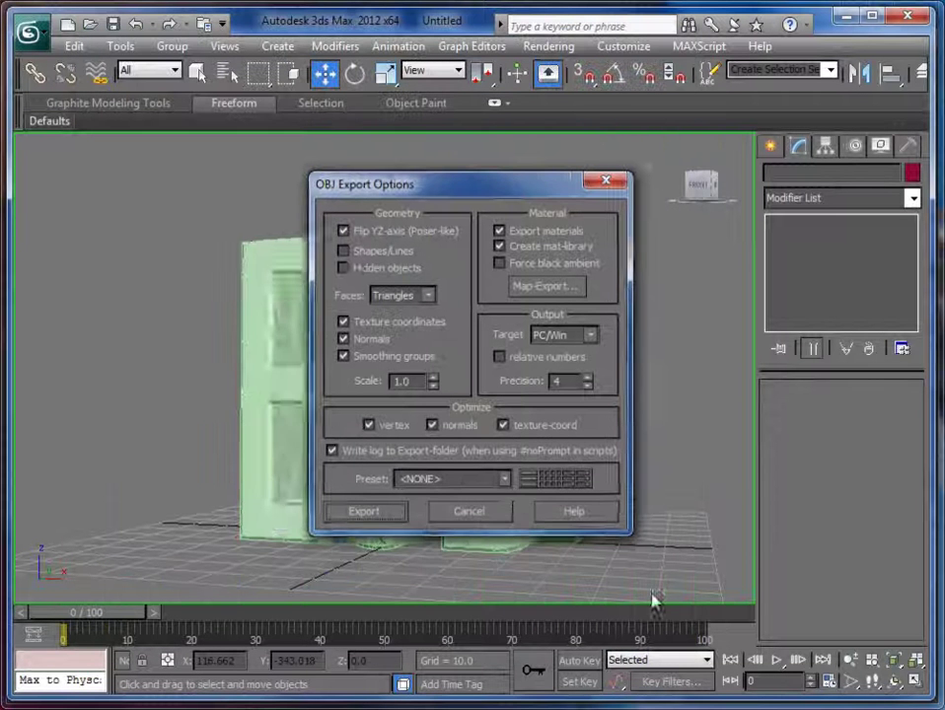
Export the OBJ with Flip YZ-axis enabled and Triangles as the face type.
{"action": "left_click_drag", "start_coordinate": [508, 193], "coordinate": [470, 188]}
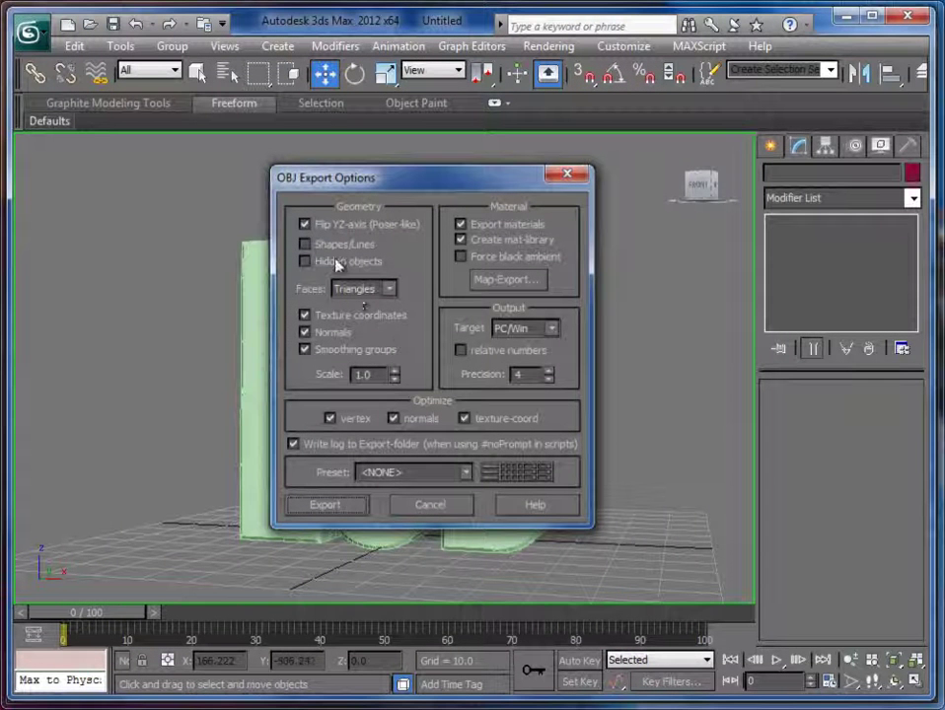
{"action": "left_click", "coordinate": [304, 225]}
{"action": "left_click", "coordinate": [389, 289]}
{"action": "left_click", "coordinate": [422, 298]}
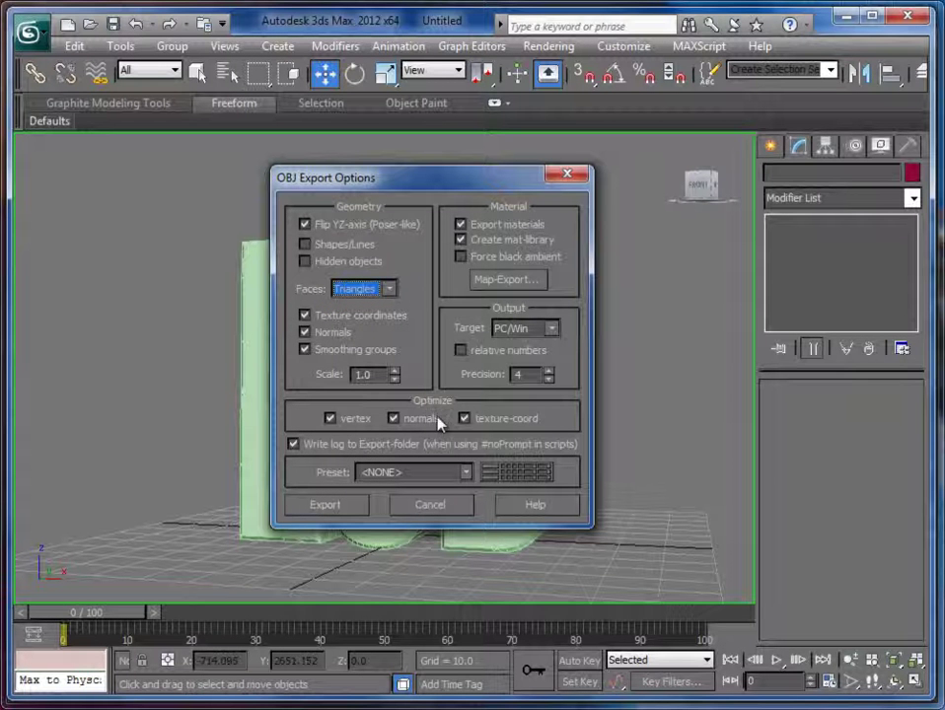
{"action": "left_click", "coordinate": [334, 510]}
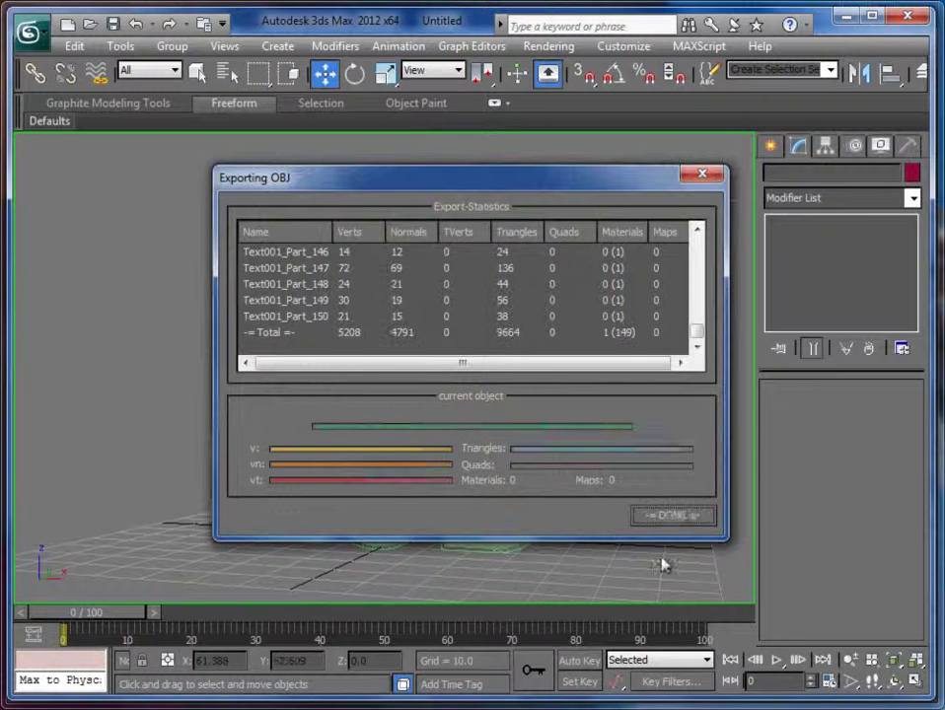
{"action": "left_click", "coordinate": [677, 521]}
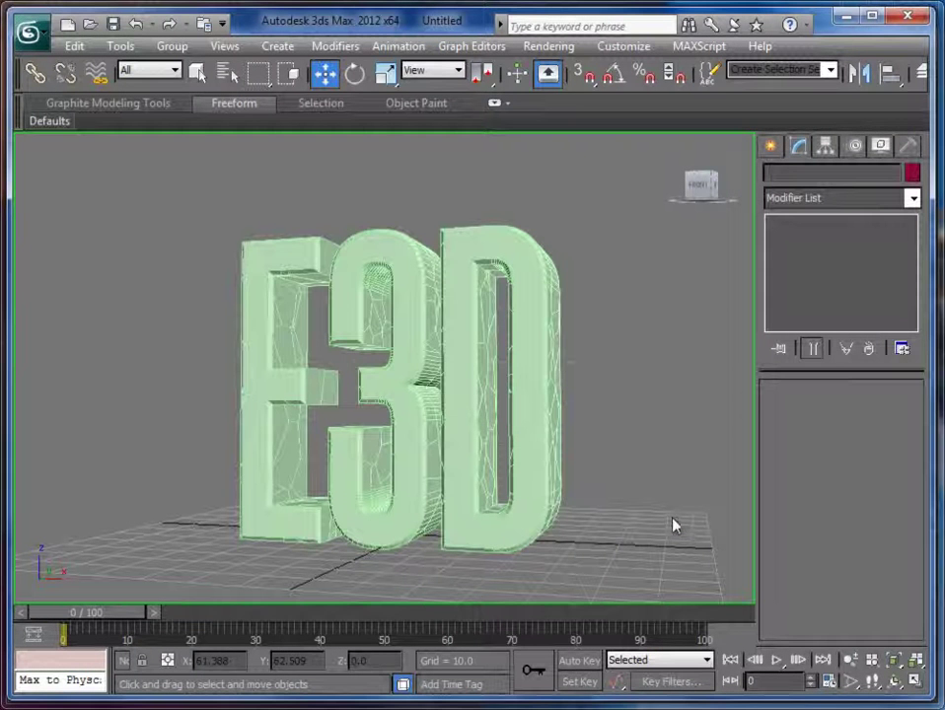
In Element's Scene Setup, import shatter.obj from the Desktop.
{"action": "left_click", "coordinate": [846, 20]}
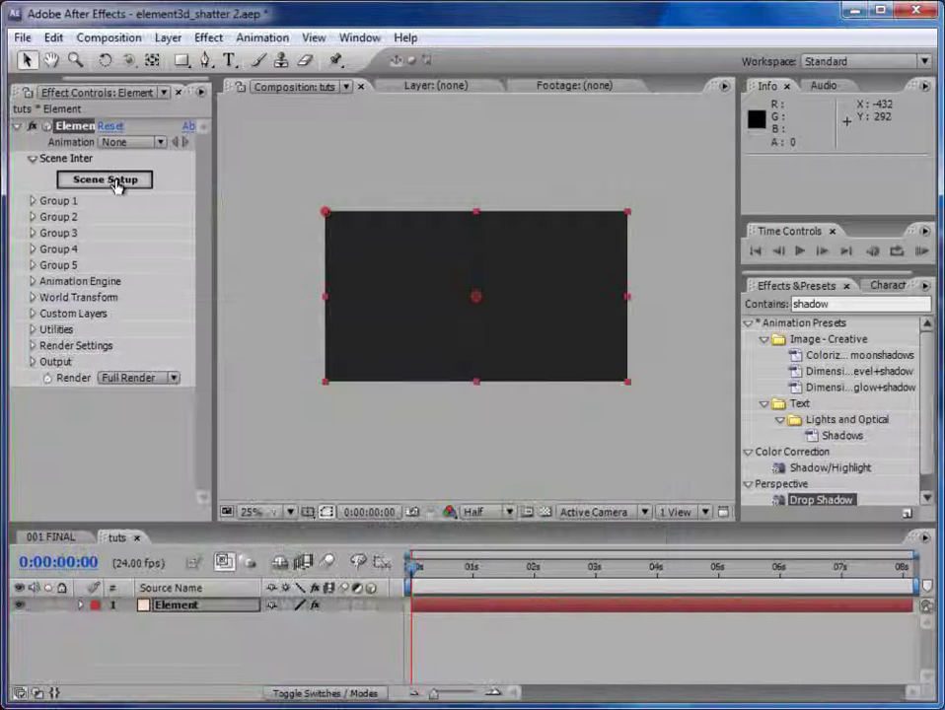
{"action": "left_click", "coordinate": [115, 179]}
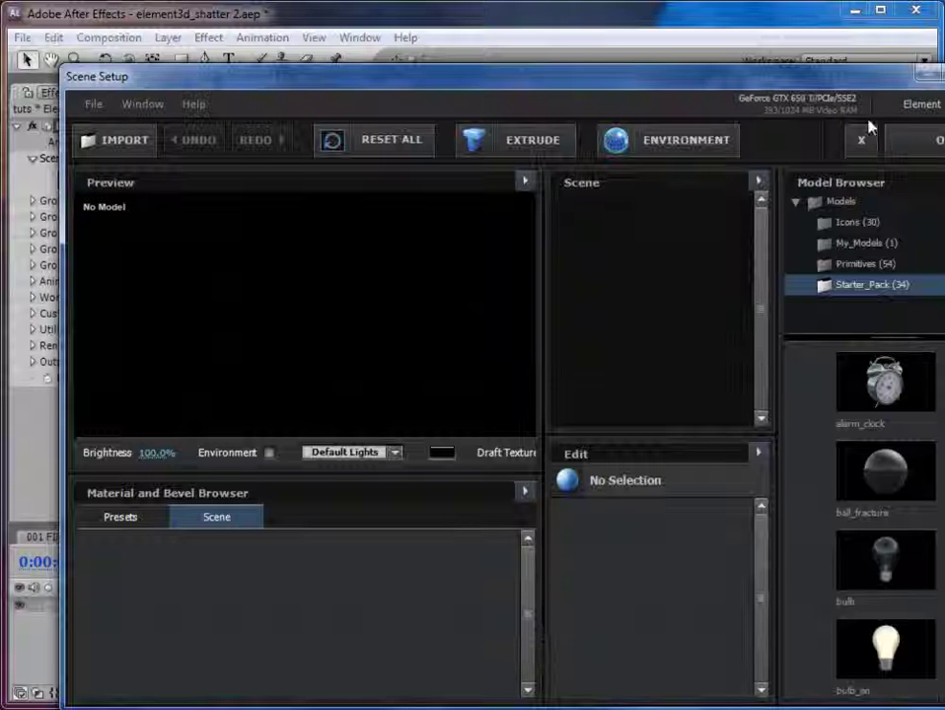
{"action": "left_click_drag", "start_coordinate": [809, 92], "coordinate": [761, 51]}
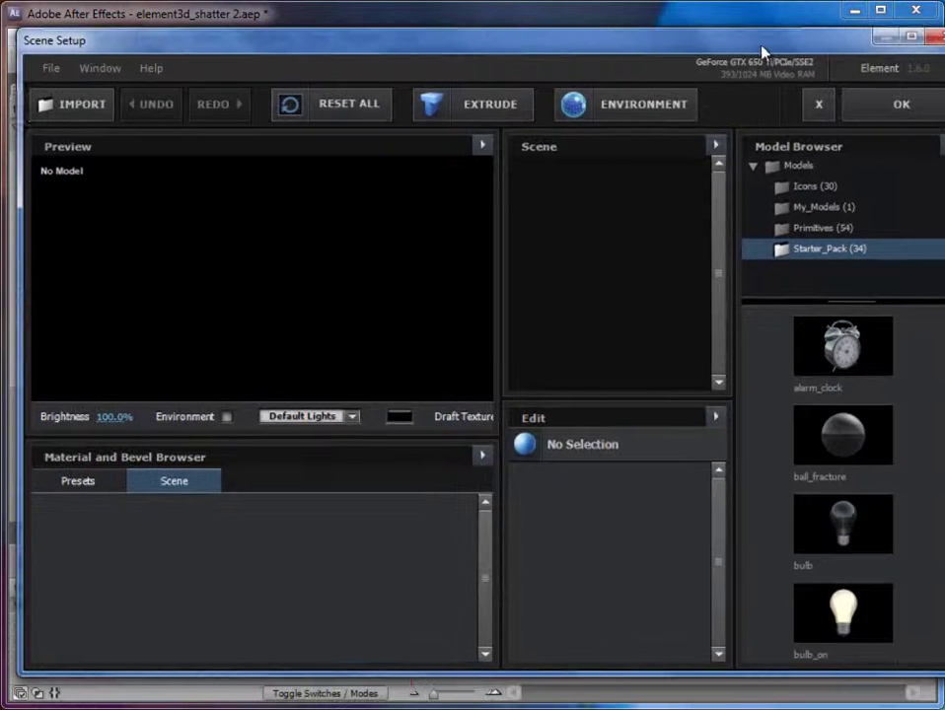
{"action": "left_click", "coordinate": [91, 104]}
{"action": "left_click", "coordinate": [87, 130]}
{"action": "left_click", "coordinate": [212, 291]}
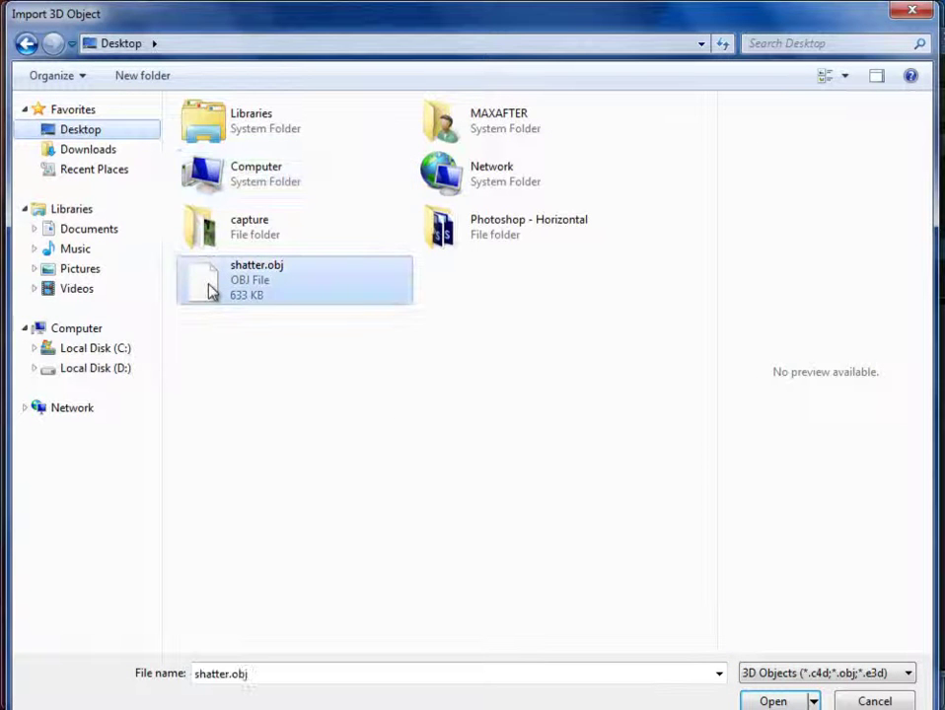
{"action": "left_click", "coordinate": [773, 701]}
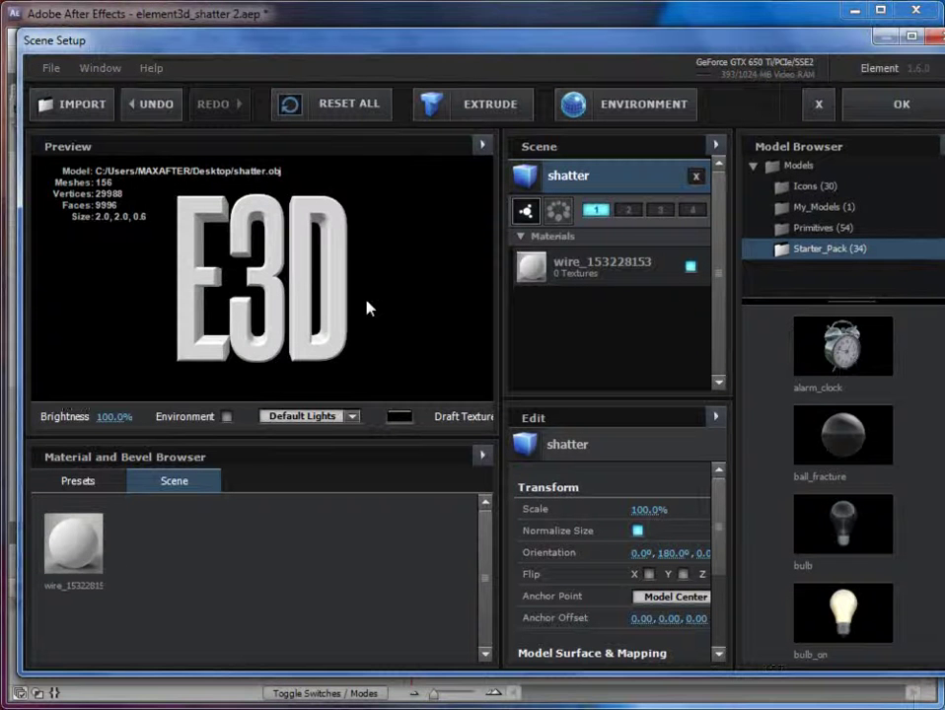
{"action": "left_click_drag", "start_coordinate": [365, 306], "coordinate": [326, 300]}
Apply the Shiny material preset to the shatter model.
{"action": "left_click", "coordinate": [78, 480]}
{"action": "scroll", "coordinate": [490, 580], "scroll_direction": "down", "scroll_amount": 5}
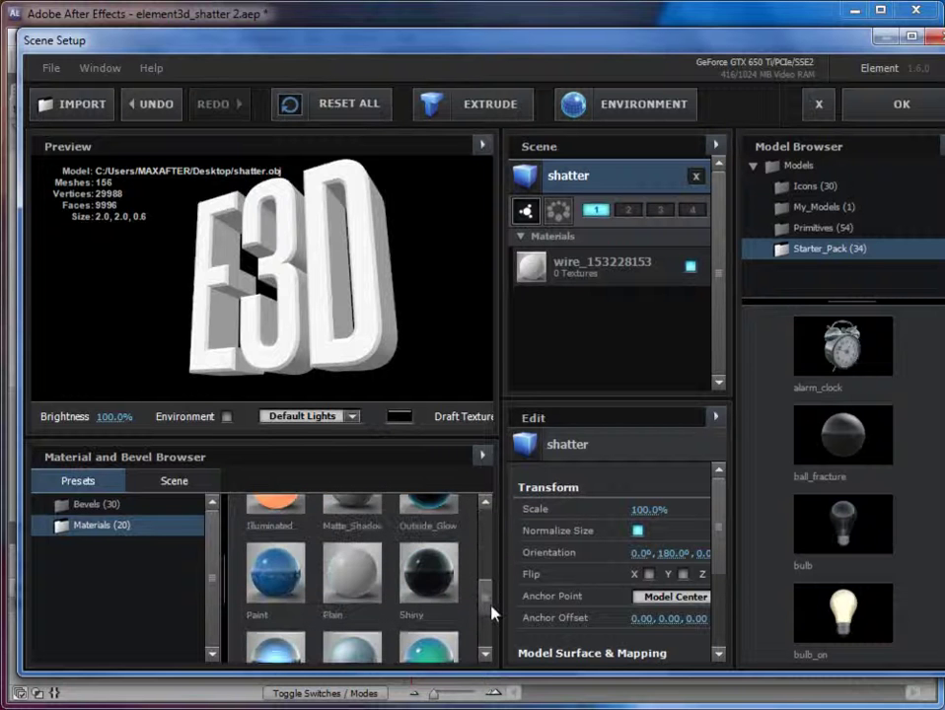
{"action": "scroll", "coordinate": [490, 612], "scroll_direction": "up", "scroll_amount": 3}
{"action": "scroll", "coordinate": [444, 562], "scroll_direction": "down", "scroll_amount": 1}
{"action": "left_click", "coordinate": [444, 562]}
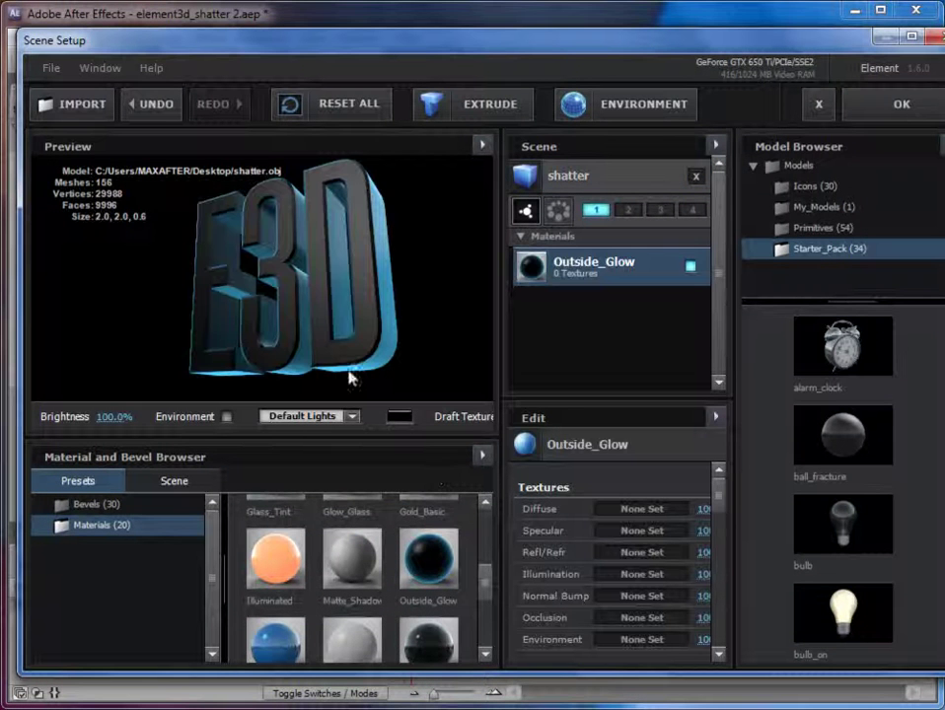
{"action": "scroll", "coordinate": [490, 577], "scroll_direction": "down", "scroll_amount": 1}
{"action": "left_click_drag", "start_coordinate": [428, 631], "coordinate": [291, 365]}
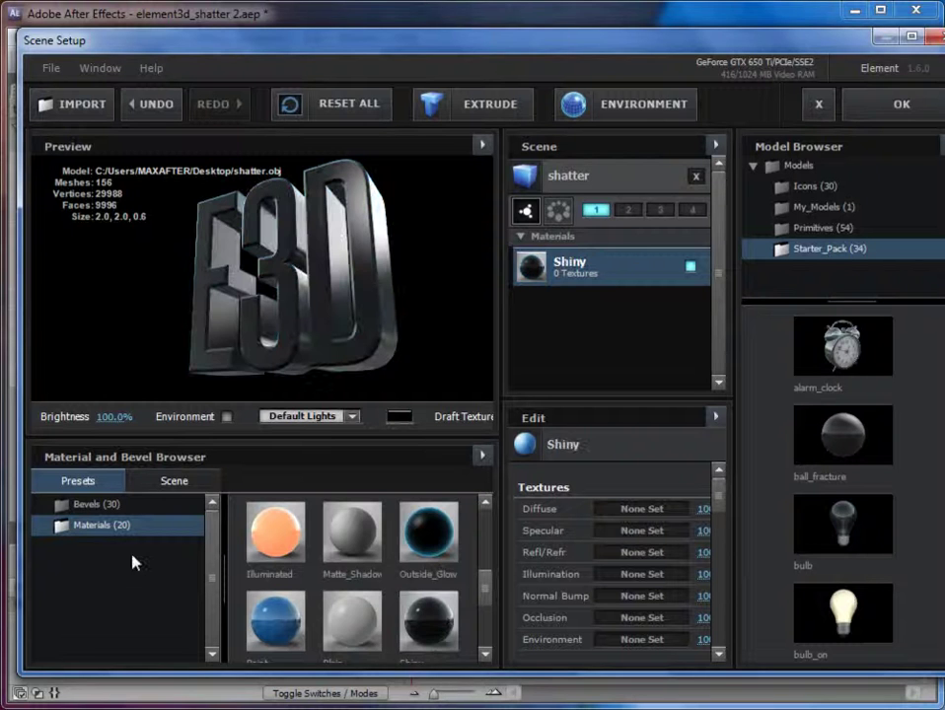
Remove the unused materials from the scene materials list.
{"action": "left_click", "coordinate": [183, 484]}
{"action": "right_click", "coordinate": [292, 529]}
{"action": "left_click", "coordinate": [331, 565]}
{"action": "left_click", "coordinate": [200, 607]}
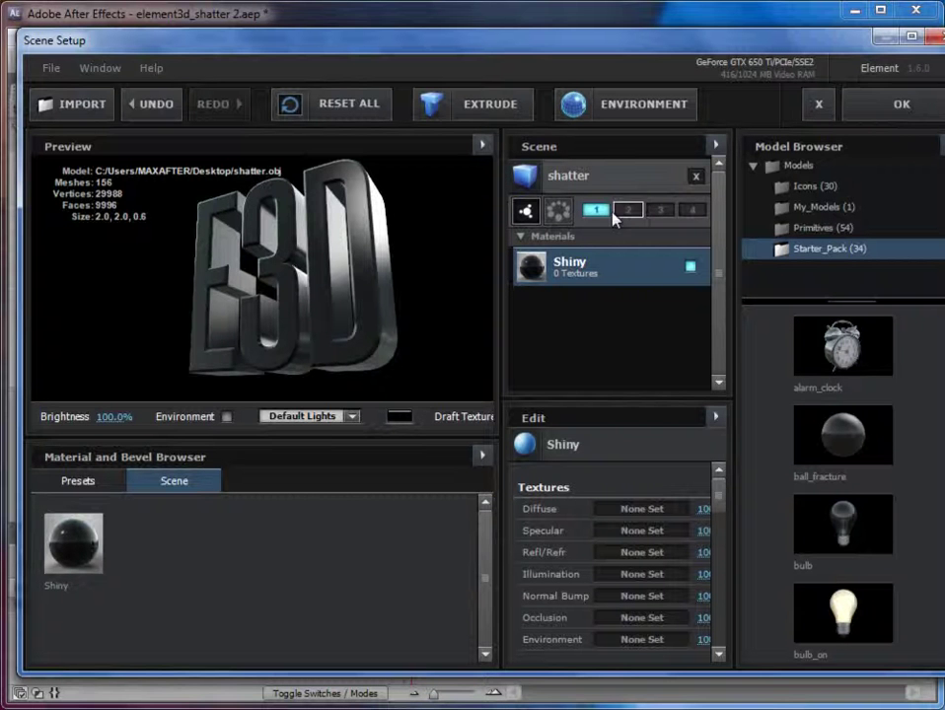
Apply Scene Setup and add a new camera layer, Camera 1, with default settings.
{"action": "left_click", "coordinate": [908, 110]}
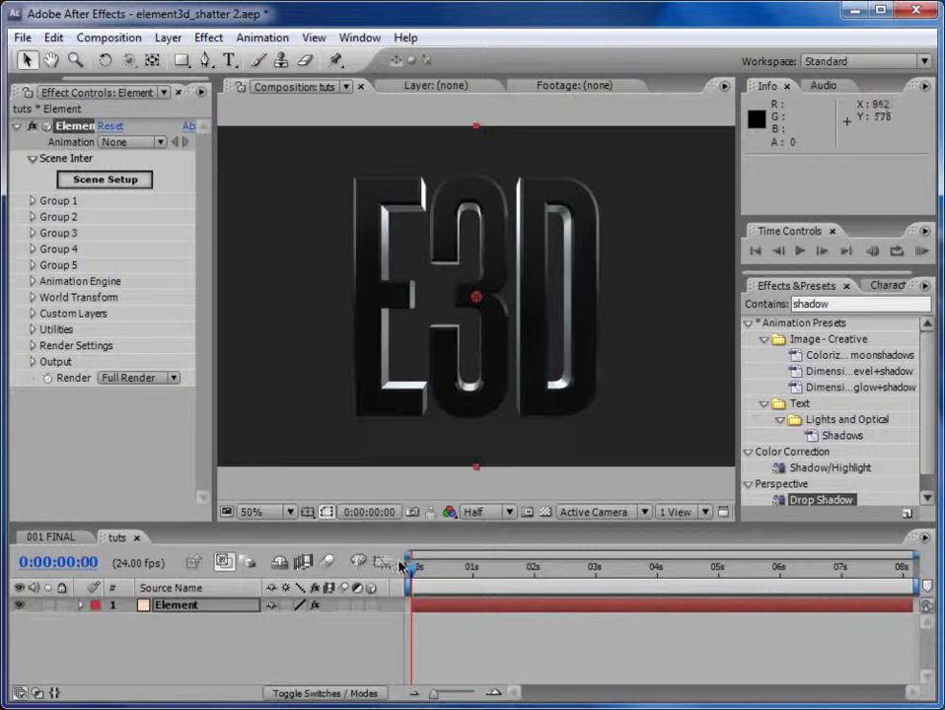
{"action": "left_click", "coordinate": [168, 38]}
{"action": "mouse_move", "coordinate": [296, 61]}
{"action": "left_click", "coordinate": [513, 121]}
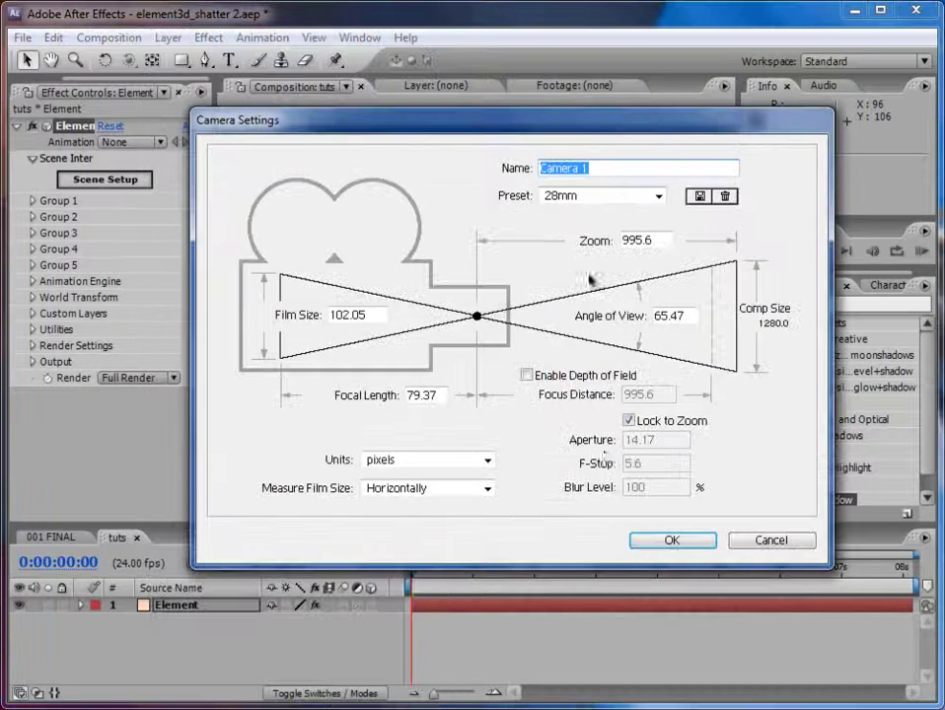
{"action": "left_click", "coordinate": [667, 541]}
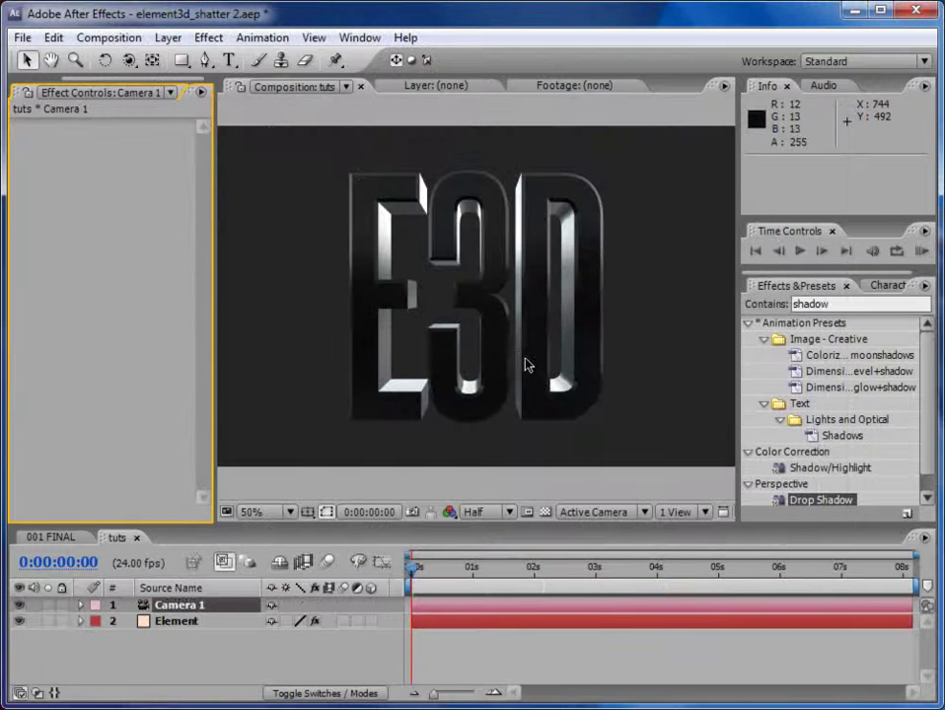
Reveal the Element layer's effect with E and open the Element effect settings.
{"action": "left_click", "coordinate": [190, 622]}
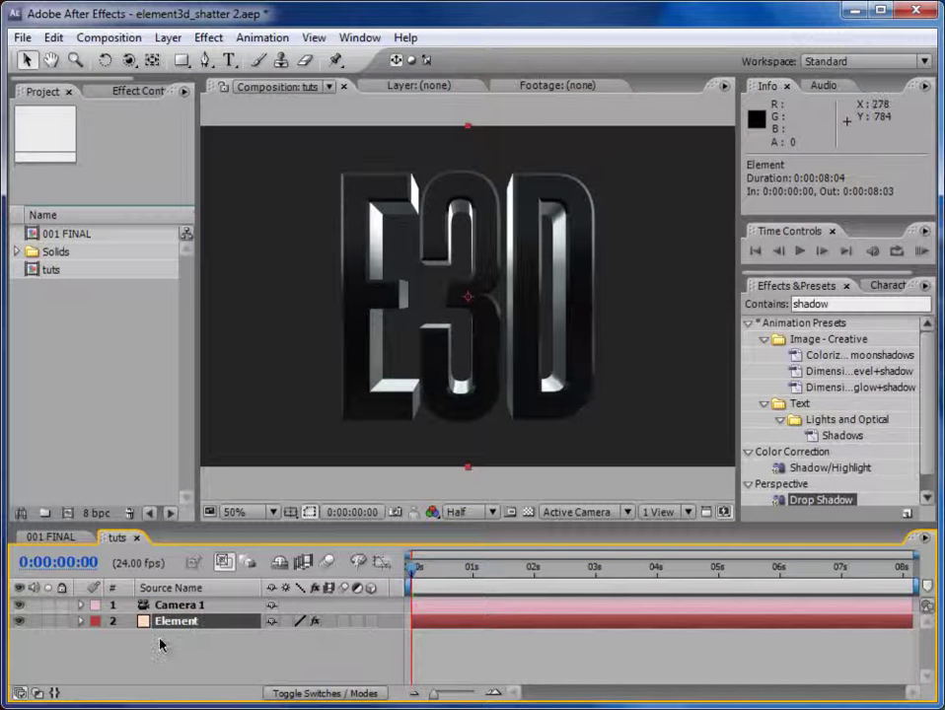
{"action": "key", "text": "e"}
{"action": "double_click", "coordinate": [153, 638]}
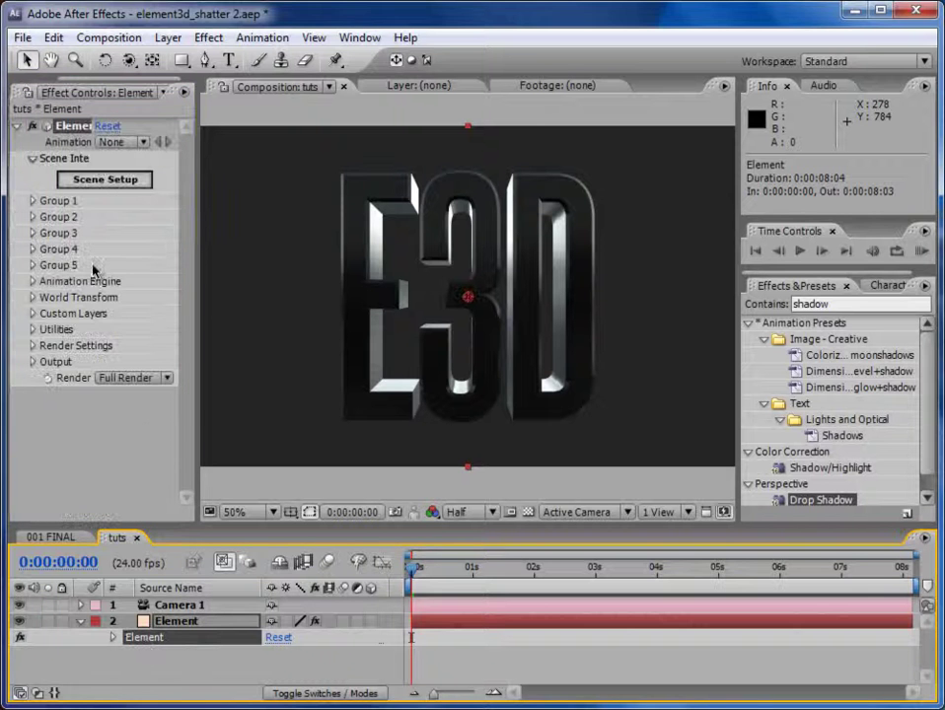
Enable Multi-Object in Group 1's Particle Look, set Scatter to 0.60, and expand Animation Engine.
{"action": "left_click", "coordinate": [33, 201]}
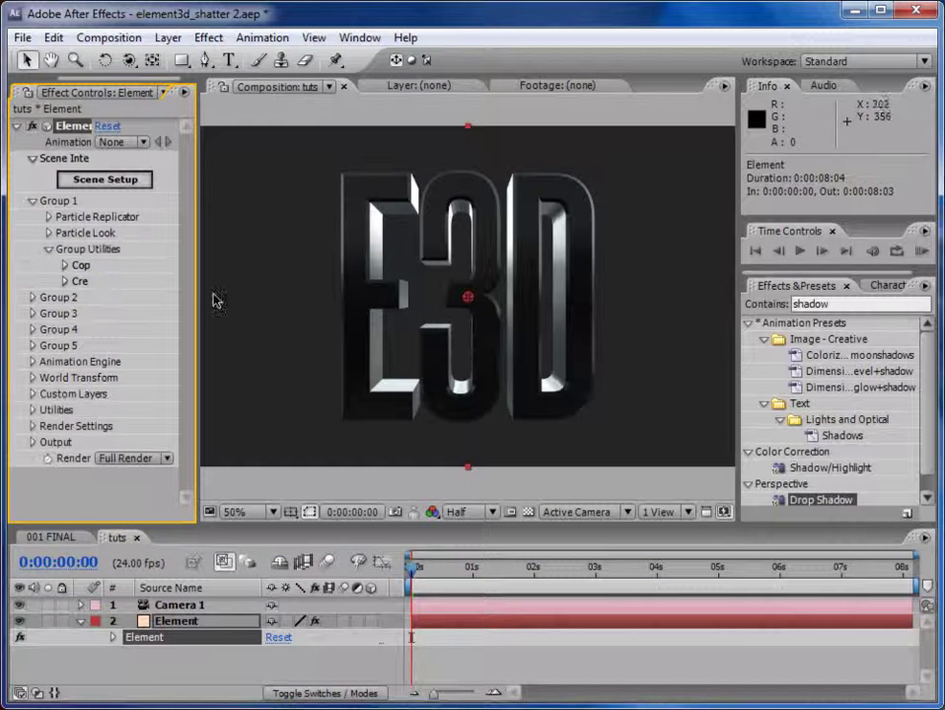
{"action": "left_click", "coordinate": [49, 234]}
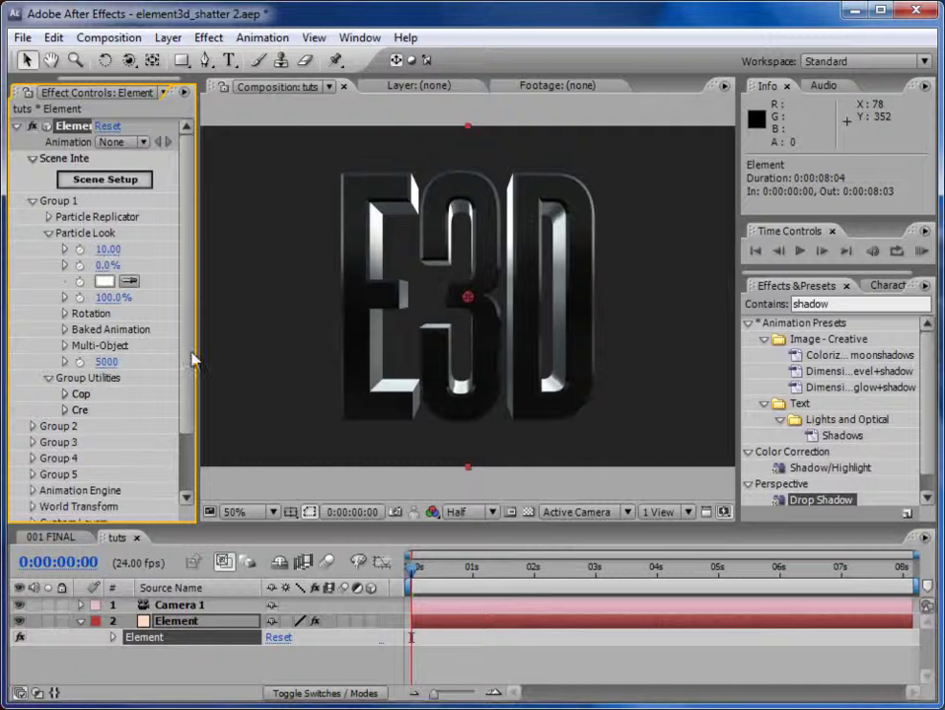
{"action": "left_click_drag", "start_coordinate": [198, 352], "coordinate": [301, 352]}
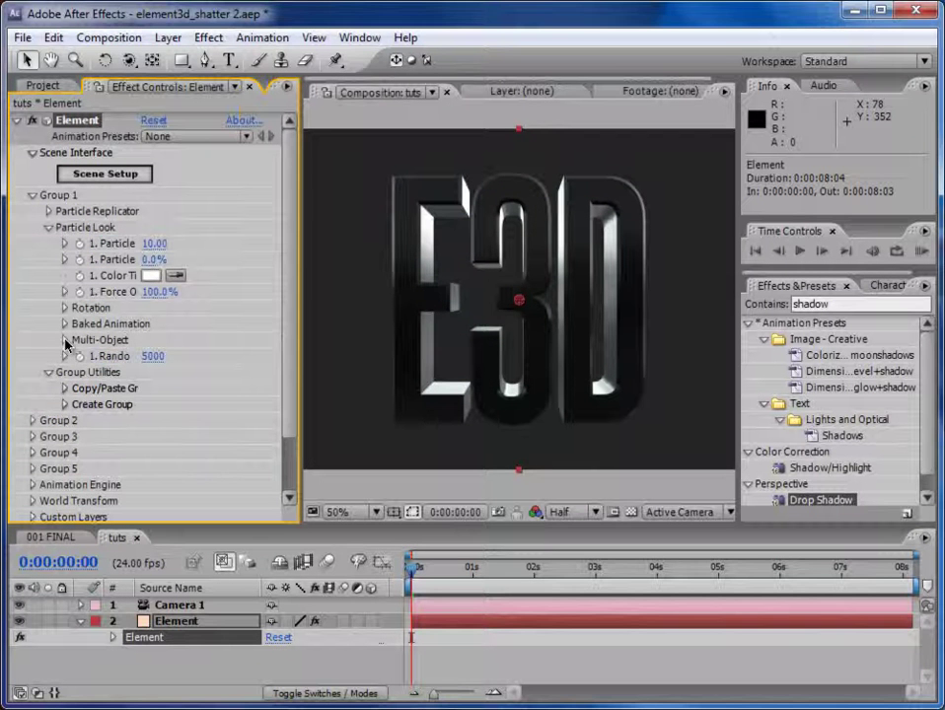
{"action": "left_click", "coordinate": [66, 340]}
{"action": "left_click", "coordinate": [146, 357]}
{"action": "scroll", "coordinate": [291, 404], "scroll_direction": "down", "scroll_amount": 5}
{"action": "scroll", "coordinate": [291, 404], "scroll_direction": "up", "scroll_amount": 2}
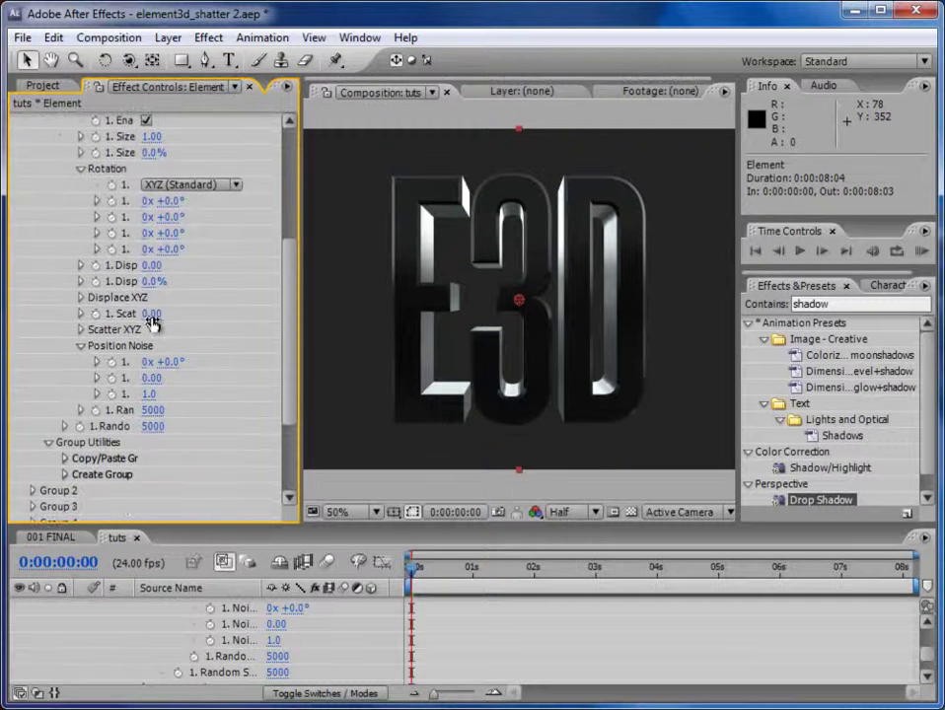
{"action": "left_click_drag", "start_coordinate": [152, 312], "coordinate": [213, 322]}
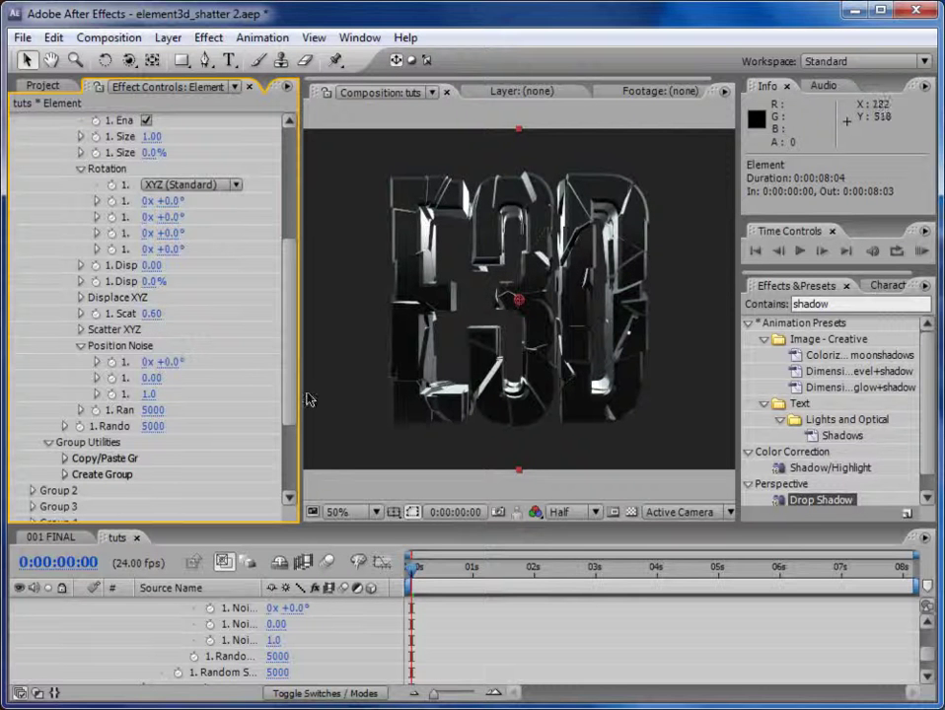
{"action": "left_click_drag", "start_coordinate": [286, 400], "coordinate": [298, 464]}
{"action": "left_click", "coordinate": [32, 417]}
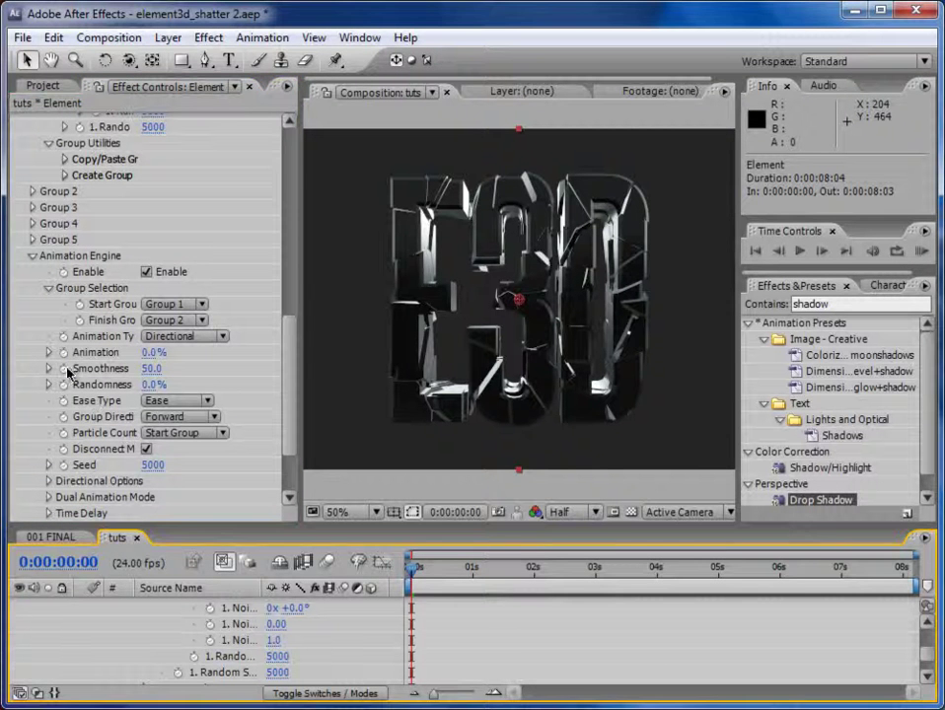
Keyframe Element's Animation at 100% at 4 seconds, then scrub to preview the shatter.
{"action": "left_click", "coordinate": [657, 572]}
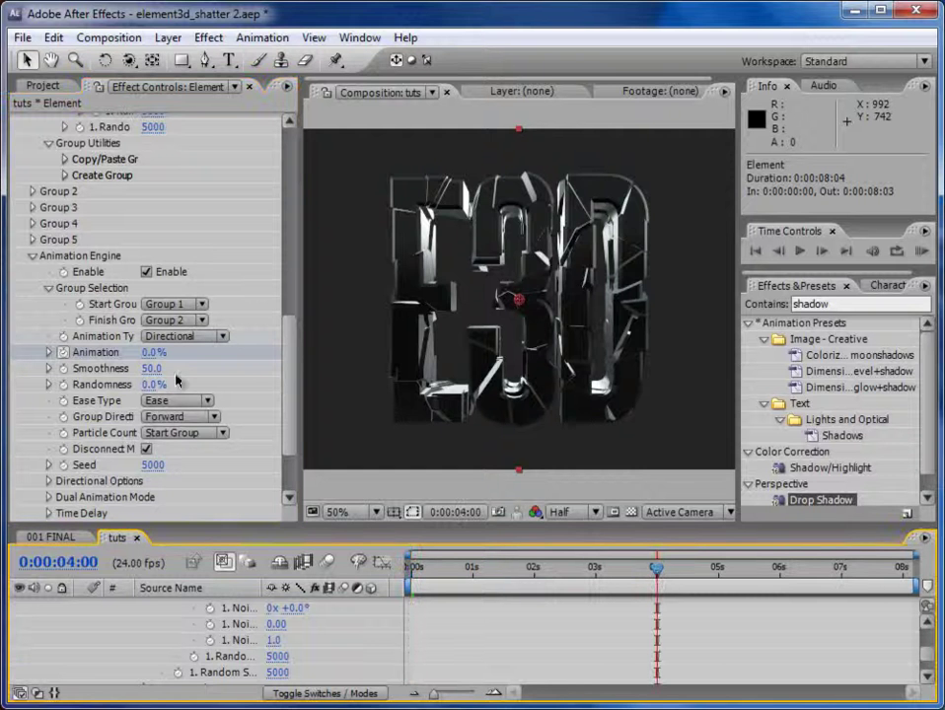
{"action": "left_click_drag", "start_coordinate": [151, 357], "coordinate": [447, 369]}
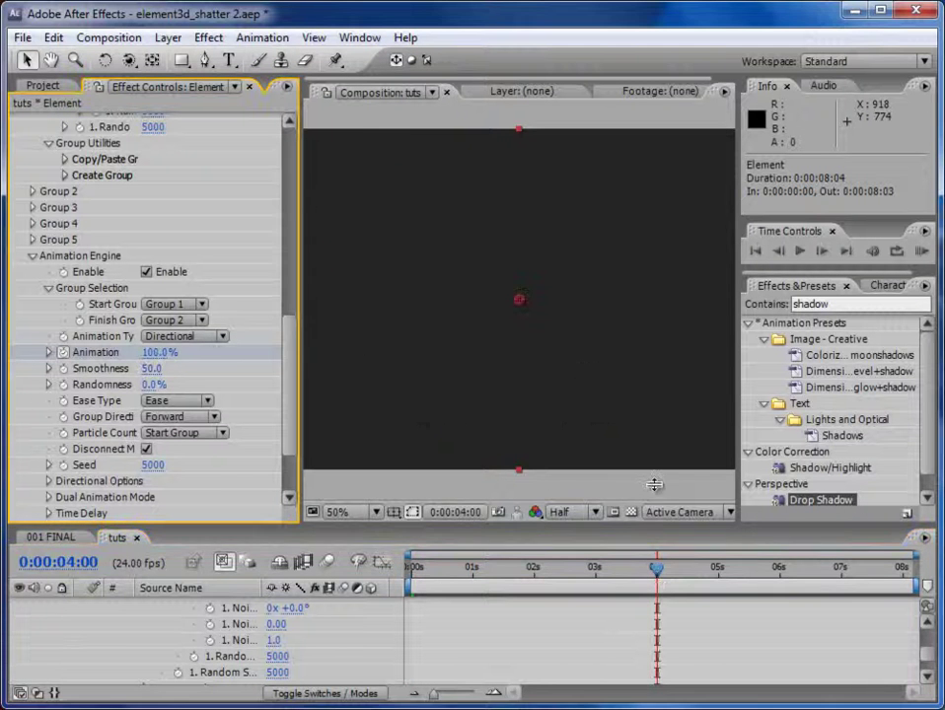
{"action": "key", "text": "u"}
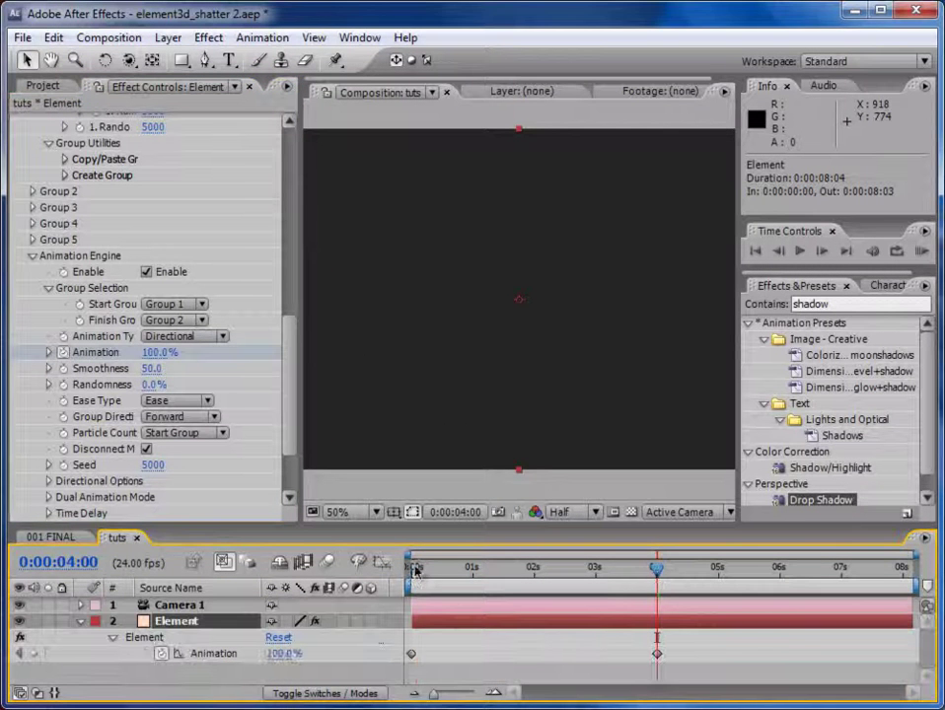
{"action": "left_click_drag", "start_coordinate": [414, 570], "coordinate": [472, 562]}
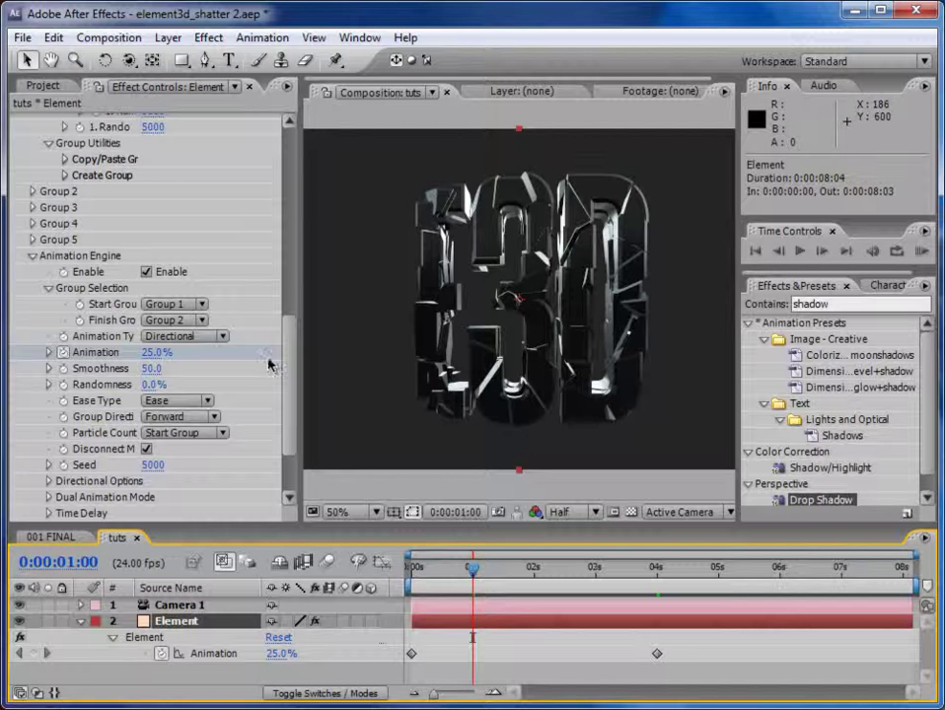
{"action": "left_click_drag", "start_coordinate": [291, 354], "coordinate": [302, 190]}
Enable group 2 for the shatter model in Scene Setup, then scrub to check the shattered letters.
{"action": "left_click", "coordinate": [131, 178]}
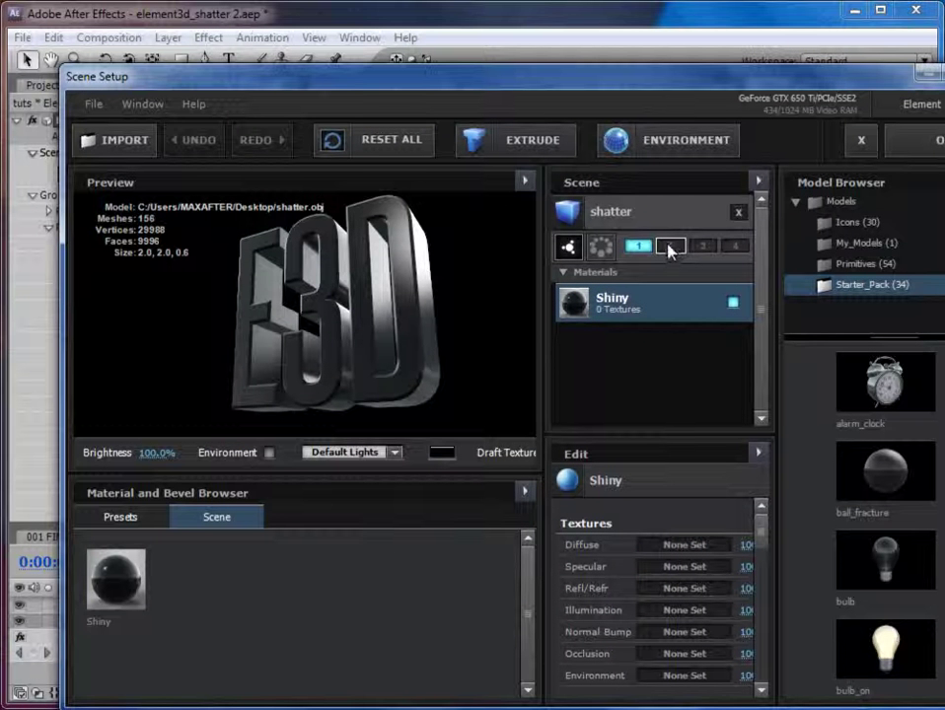
{"action": "left_click", "coordinate": [670, 246]}
{"action": "left_click", "coordinate": [925, 139]}
{"action": "left_click_drag", "start_coordinate": [463, 570], "coordinate": [410, 552]}
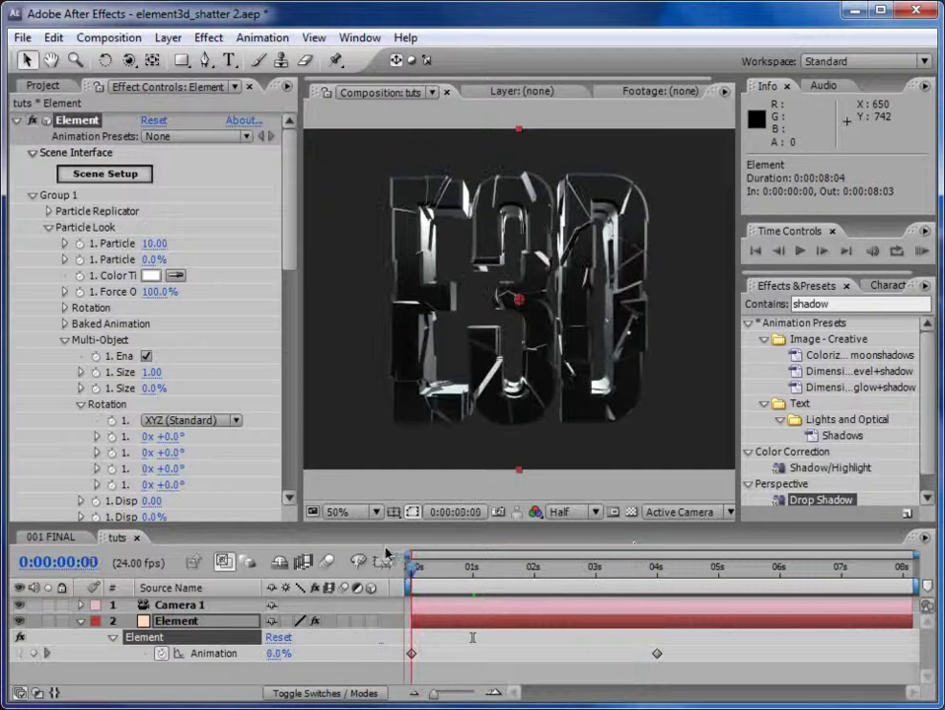
Set Group 1 Particle Replicator Position Z to 2570 and Position XY to 1721, 360.
{"action": "left_click", "coordinate": [231, 311]}
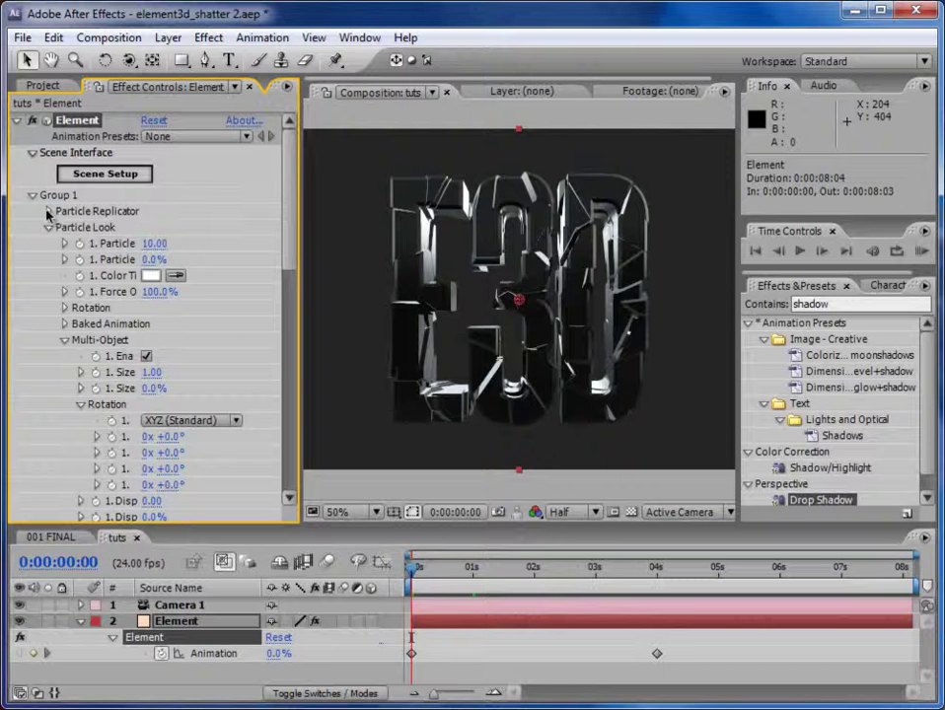
{"action": "left_click", "coordinate": [48, 212]}
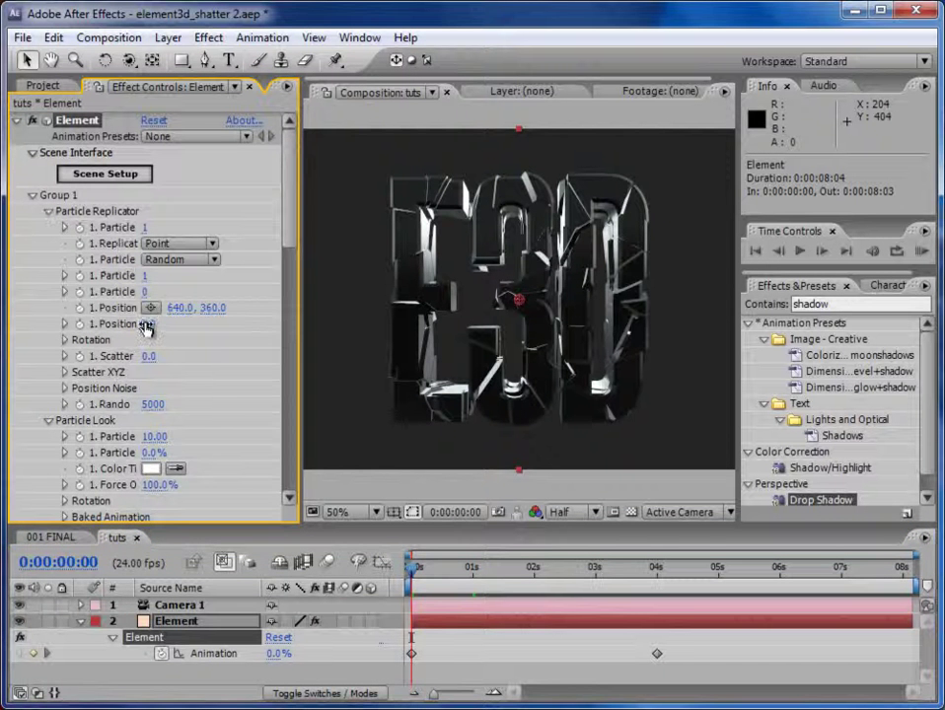
{"action": "left_click_drag", "start_coordinate": [148, 329], "coordinate": [394, 336]}
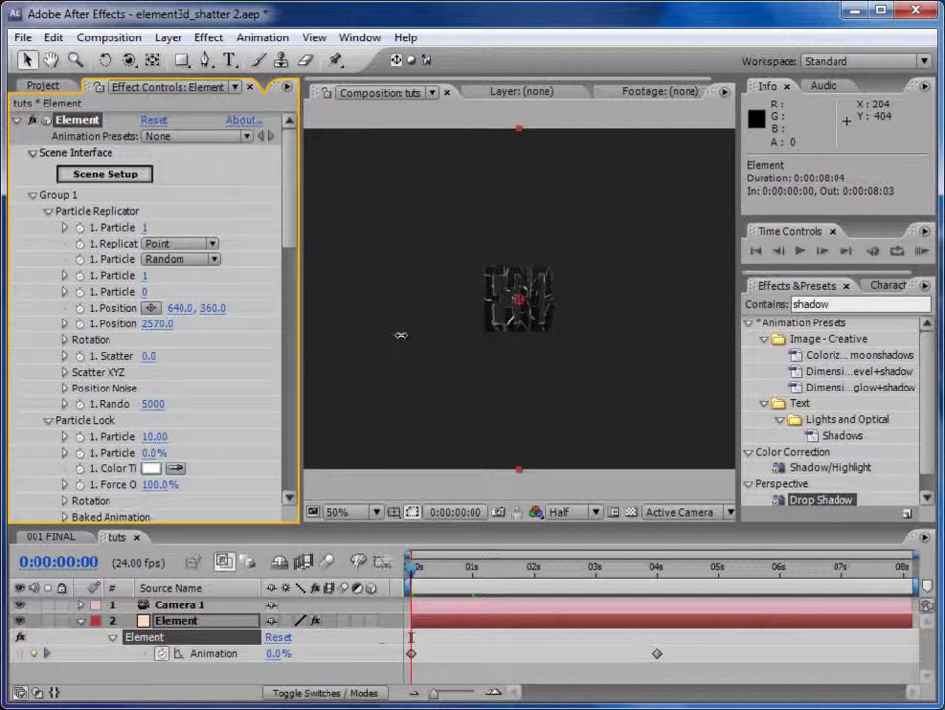
{"action": "left_click_drag", "start_coordinate": [414, 572], "coordinate": [383, 560]}
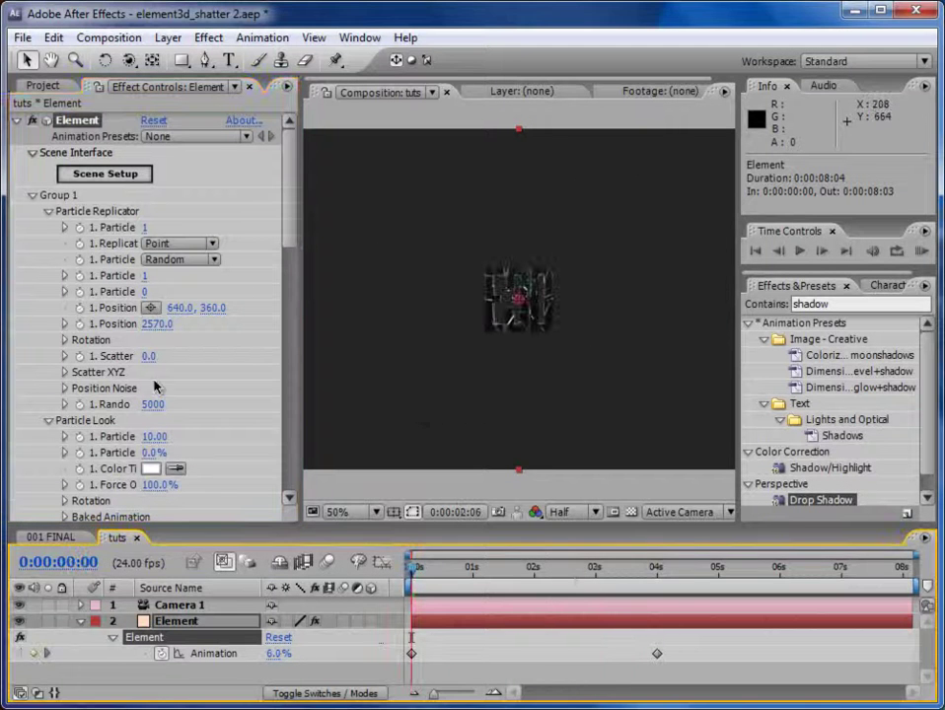
{"action": "left_click_drag", "start_coordinate": [176, 312], "coordinate": [305, 314]}
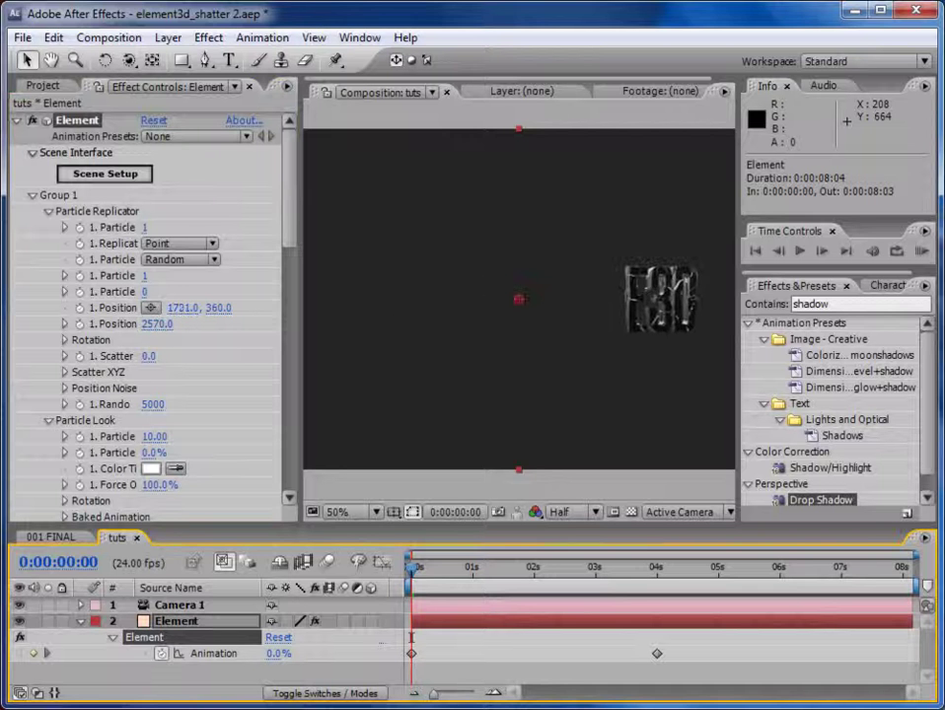
{"action": "left_click", "coordinate": [552, 587]}
{"action": "left_click_drag", "start_coordinate": [289, 228], "coordinate": [299, 337]}
Set the Multi-Object Scatter Multiplier to 13.
{"action": "left_click", "coordinate": [156, 358]}
{"action": "type", "text": "13"}
{"action": "key", "text": "Return"}
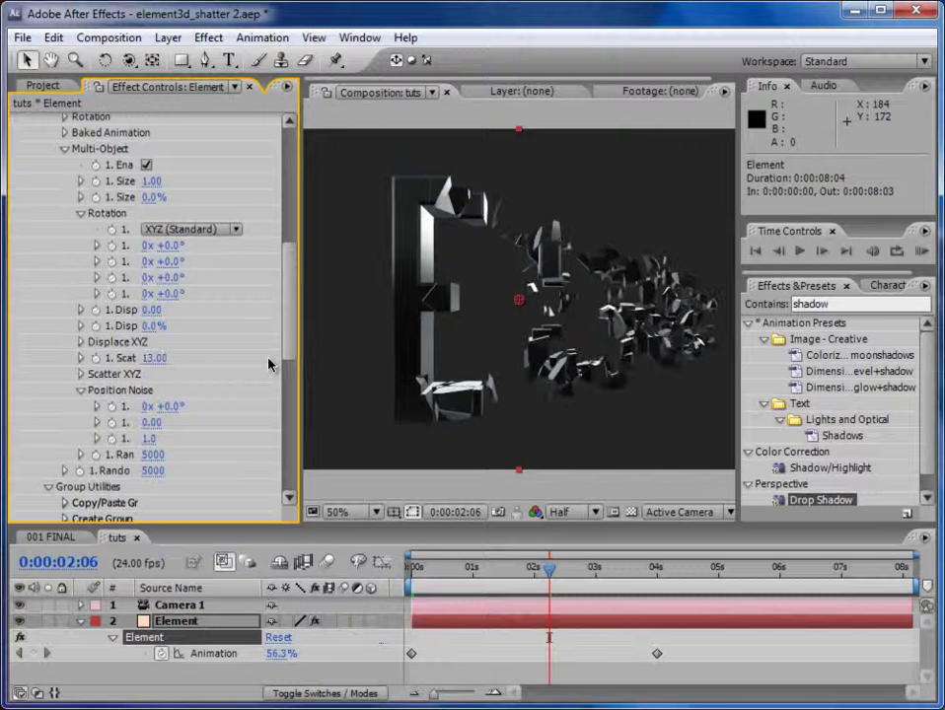
{"action": "scroll", "coordinate": [295, 352], "scroll_direction": "down", "scroll_amount": 3}
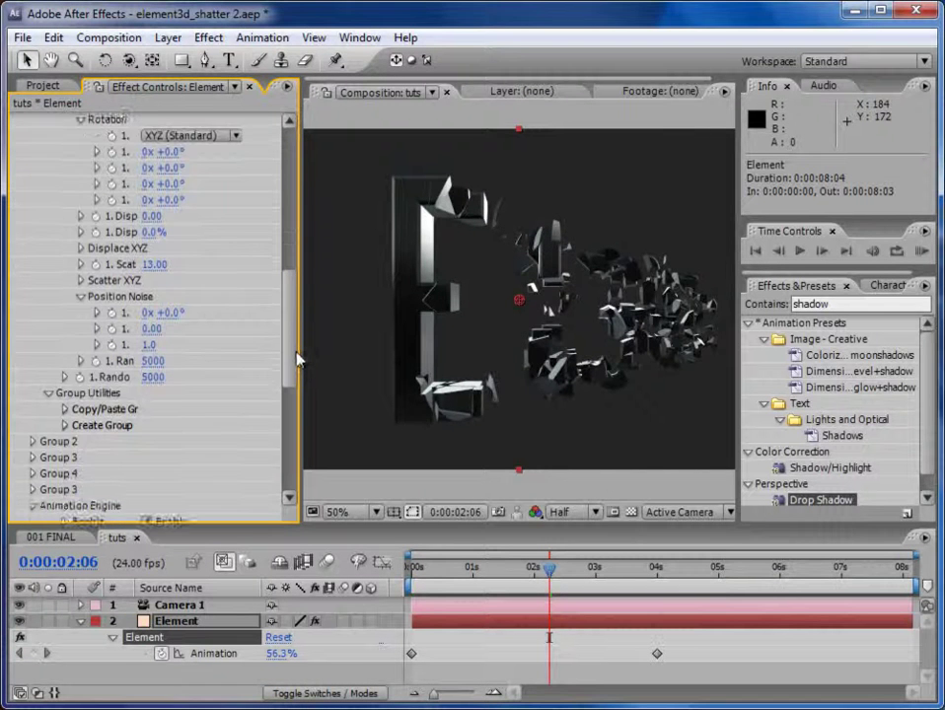
{"action": "scroll", "coordinate": [299, 350], "scroll_direction": "up", "scroll_amount": 2}
{"action": "mouse_move", "coordinate": [301, 293]}
{"action": "left_mouse_down"}
{"action": "mouse_move", "coordinate": [432, 289]}
{"action": "mouse_move", "coordinate": [313, 288]}
{"action": "left_mouse_up"}
Set Rotation Random to 50 and RAM preview the animation.
{"action": "left_click", "coordinate": [152, 263]}
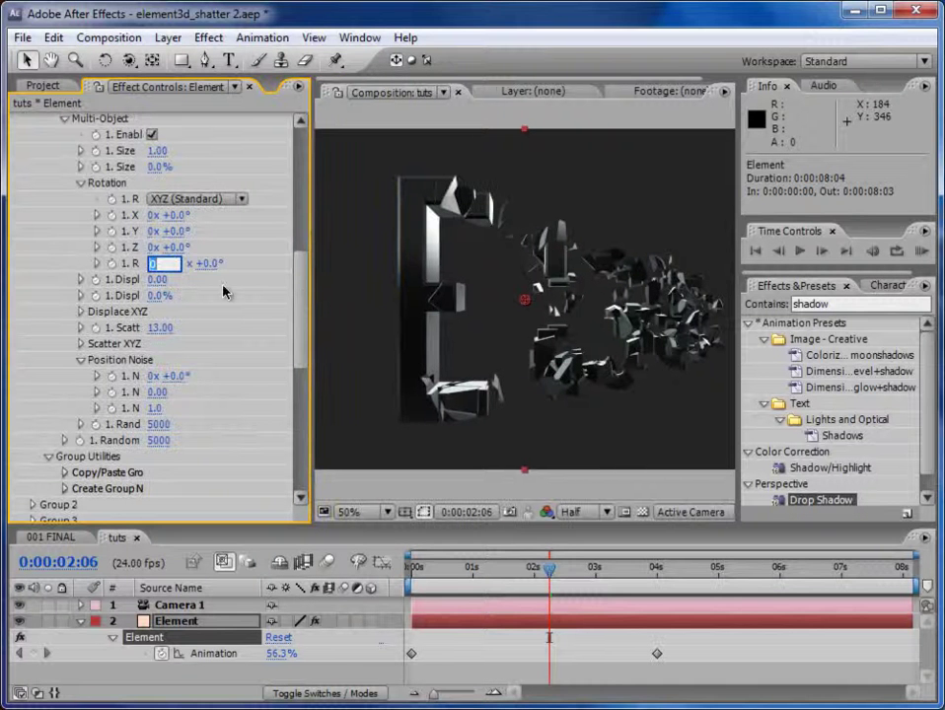
{"action": "type", "text": "50"}
{"action": "key", "text": "Return"}
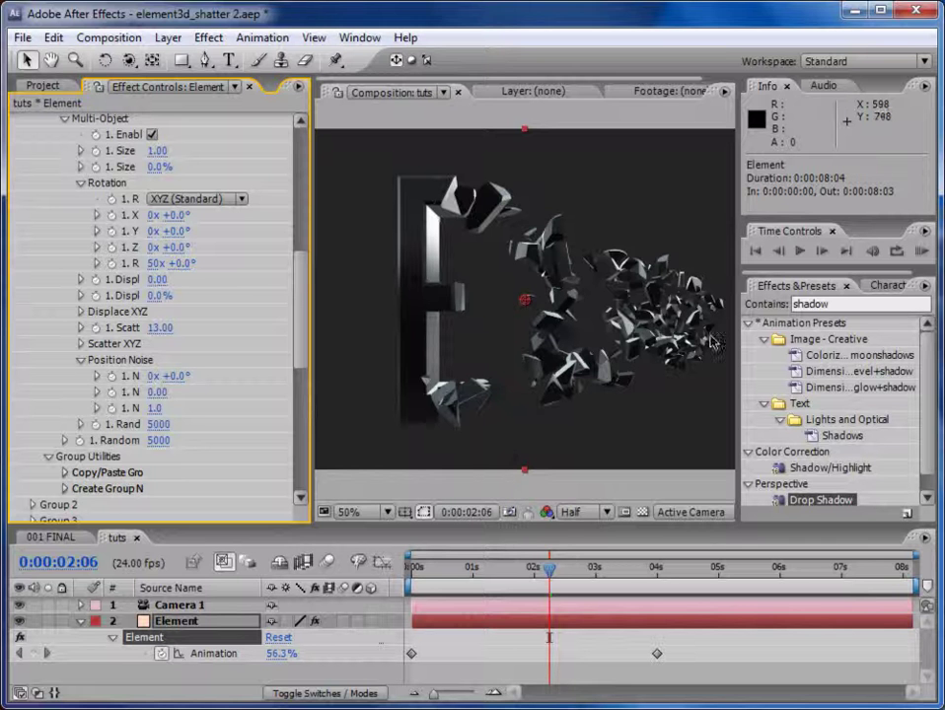
{"action": "left_click_drag", "start_coordinate": [312, 295], "coordinate": [168, 295]}
{"action": "left_click", "coordinate": [922, 250]}
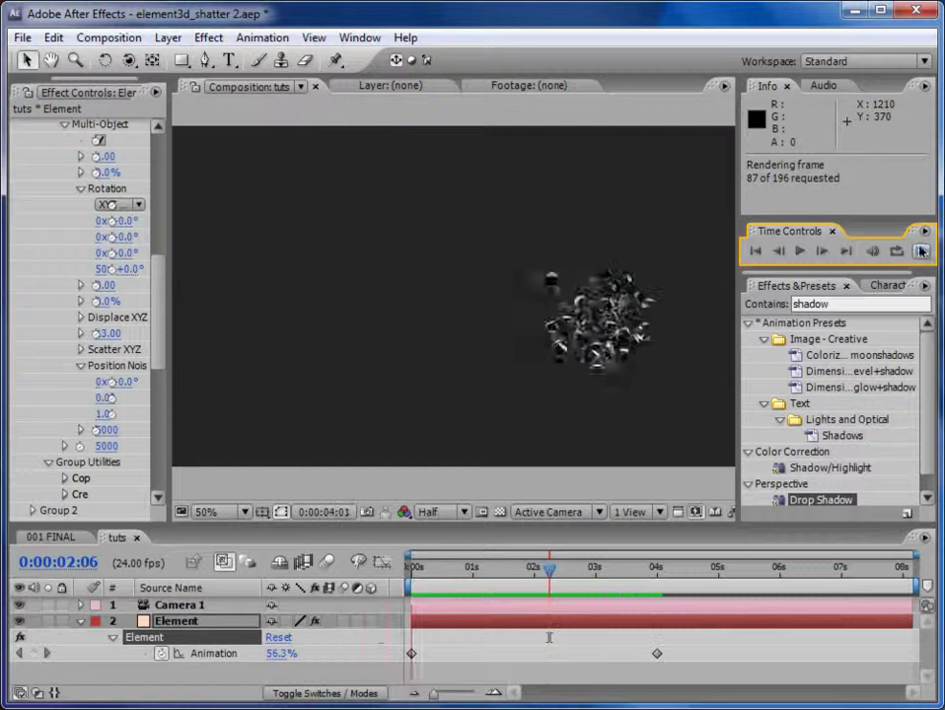
{"action": "key", "text": "space"}
Lower Rotation Random from 50 to 5.
{"action": "left_click_drag", "start_coordinate": [168, 253], "coordinate": [391, 246]}
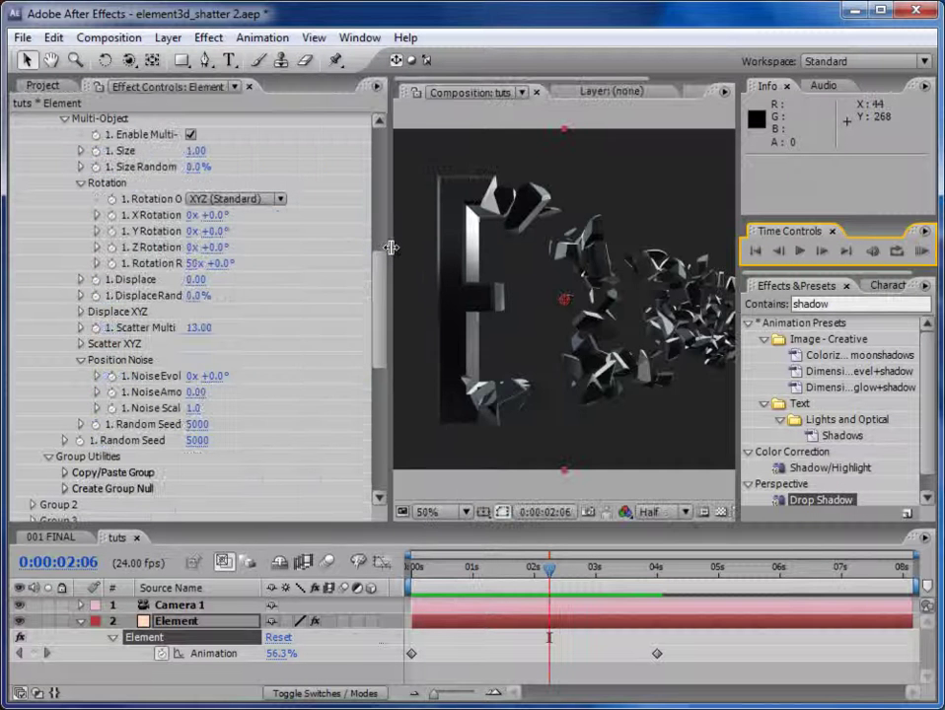
{"action": "left_click", "coordinate": [194, 263]}
{"action": "type", "text": "50"}
{"action": "key", "text": "Return"}
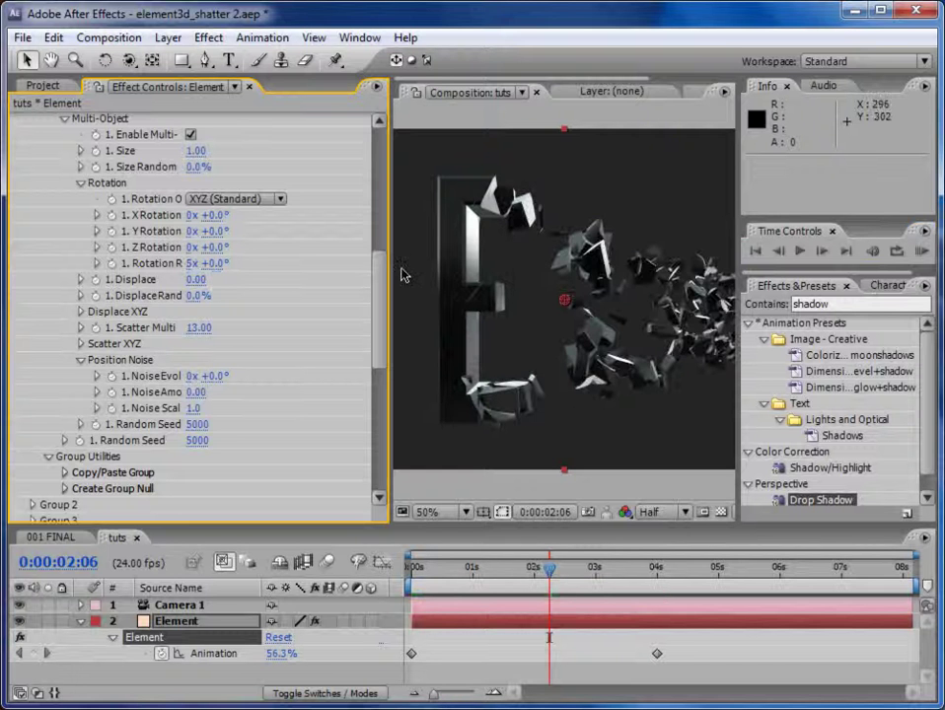
{"action": "left_click_drag", "start_coordinate": [387, 258], "coordinate": [367, 237]}
{"action": "left_click_drag", "start_coordinate": [346, 316], "coordinate": [352, 411]}
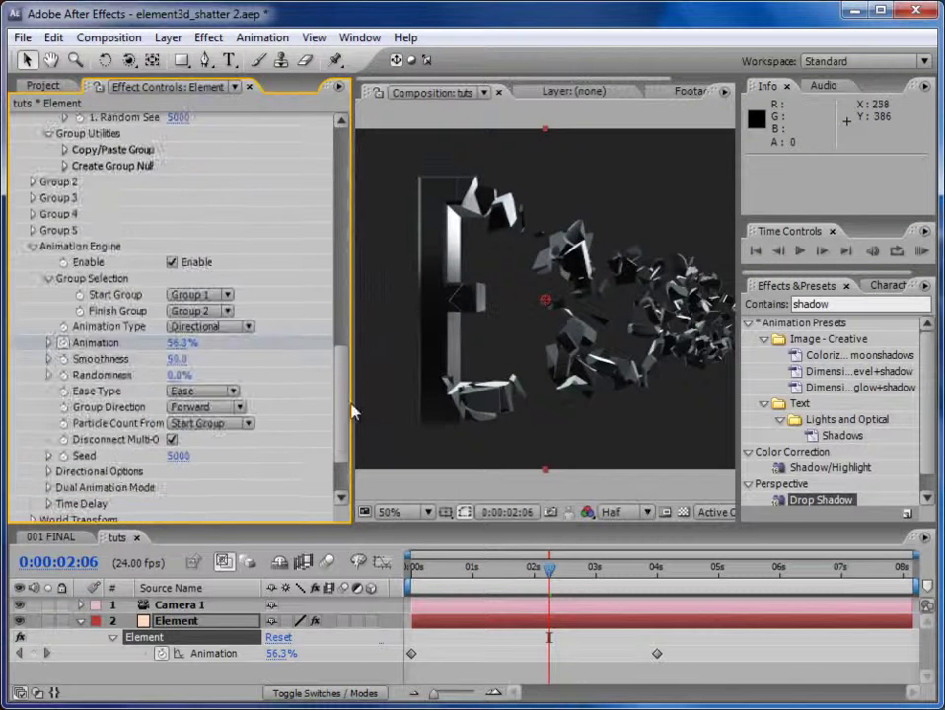
Keep the Directional animation type, set Yaw to -4° and Pitch to 71°, then RAM preview.
{"action": "left_click", "coordinate": [206, 322]}
{"action": "left_click", "coordinate": [207, 326]}
{"action": "scroll", "coordinate": [346, 408], "scroll_direction": "down", "scroll_amount": 3}
{"action": "left_click_drag", "start_coordinate": [549, 569], "coordinate": [633, 577]}
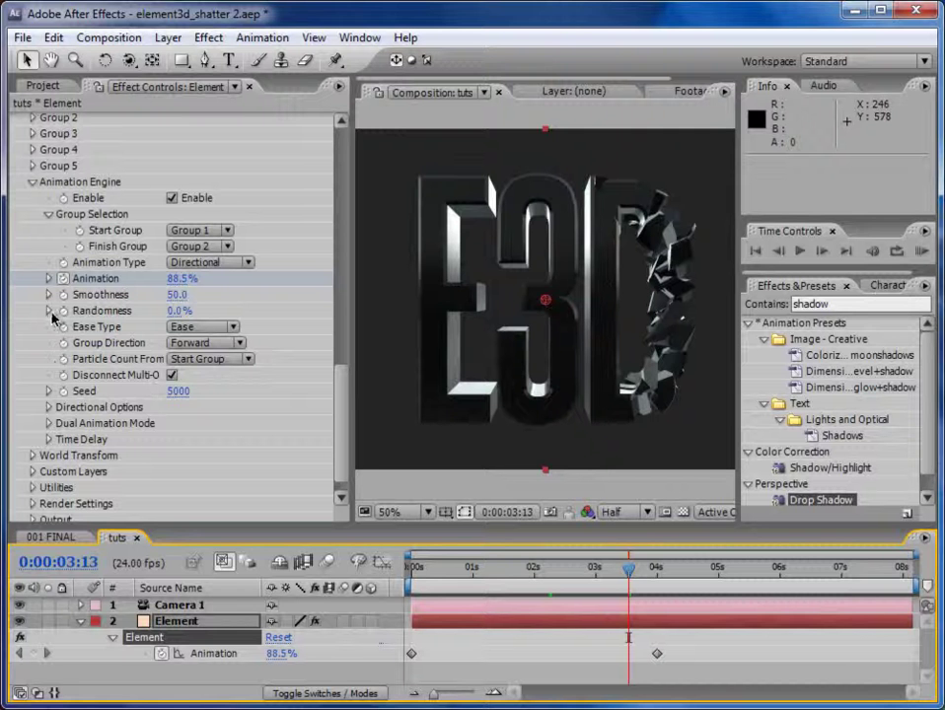
{"action": "left_click", "coordinate": [49, 407]}
{"action": "scroll", "coordinate": [345, 424], "scroll_direction": "down", "scroll_amount": 3}
{"action": "left_click_drag", "start_coordinate": [198, 371], "coordinate": [128, 368]}
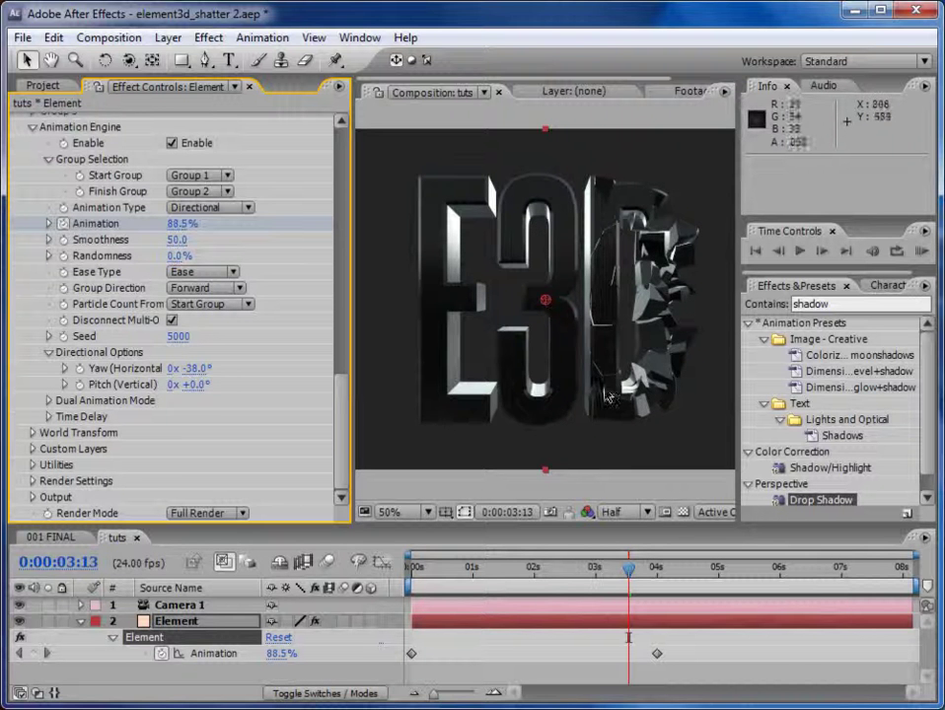
{"action": "left_click_drag", "start_coordinate": [197, 393], "coordinate": [266, 387]}
{"action": "left_click_drag", "start_coordinate": [185, 368], "coordinate": [232, 368]}
{"action": "left_click", "coordinate": [921, 252]}
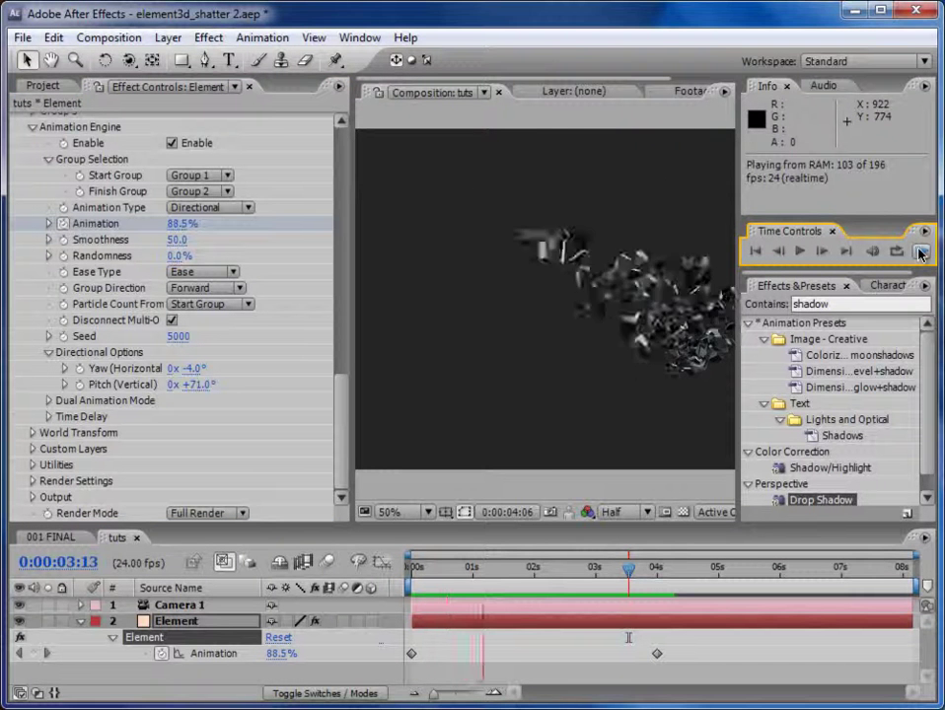
Push the Particle Replicator Position Z back to 8600.
{"action": "left_click_drag", "start_coordinate": [352, 401], "coordinate": [317, 401]}
{"action": "scroll", "coordinate": [318, 400], "scroll_direction": "up", "scroll_amount": 5}
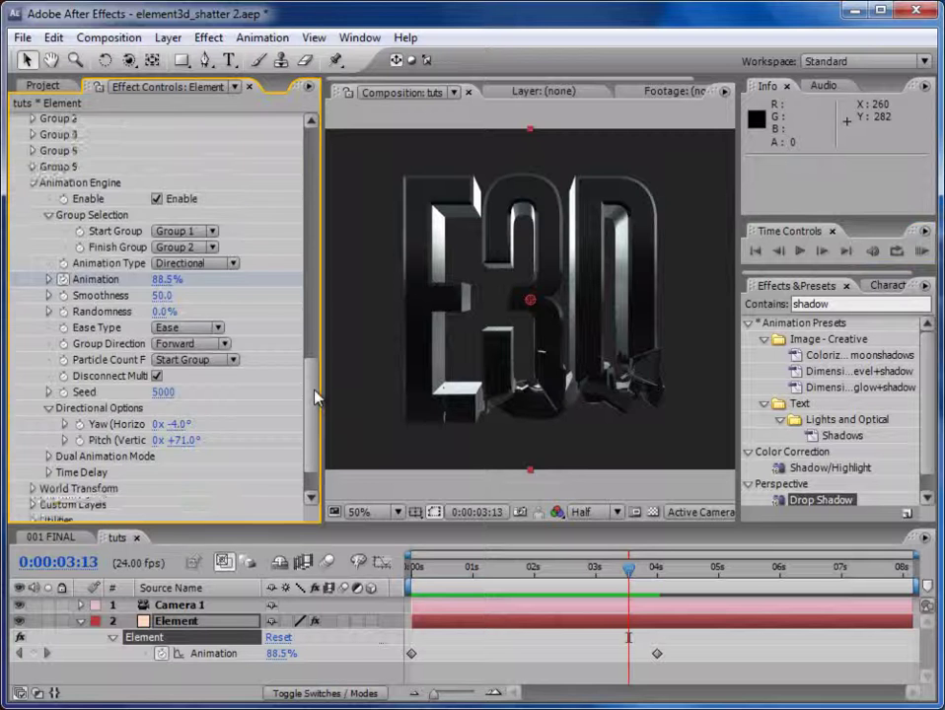
{"action": "left_click_drag", "start_coordinate": [325, 308], "coordinate": [322, 178]}
{"action": "key", "text": "comma"}
{"action": "left_click_drag", "start_coordinate": [168, 297], "coordinate": [454, 315]}
{"action": "left_click_drag", "start_coordinate": [443, 567], "coordinate": [412, 569]}
{"action": "key", "text": "period"}
{"action": "left_click_drag", "start_coordinate": [165, 296], "coordinate": [281, 332]}
{"action": "key", "text": "comma"}
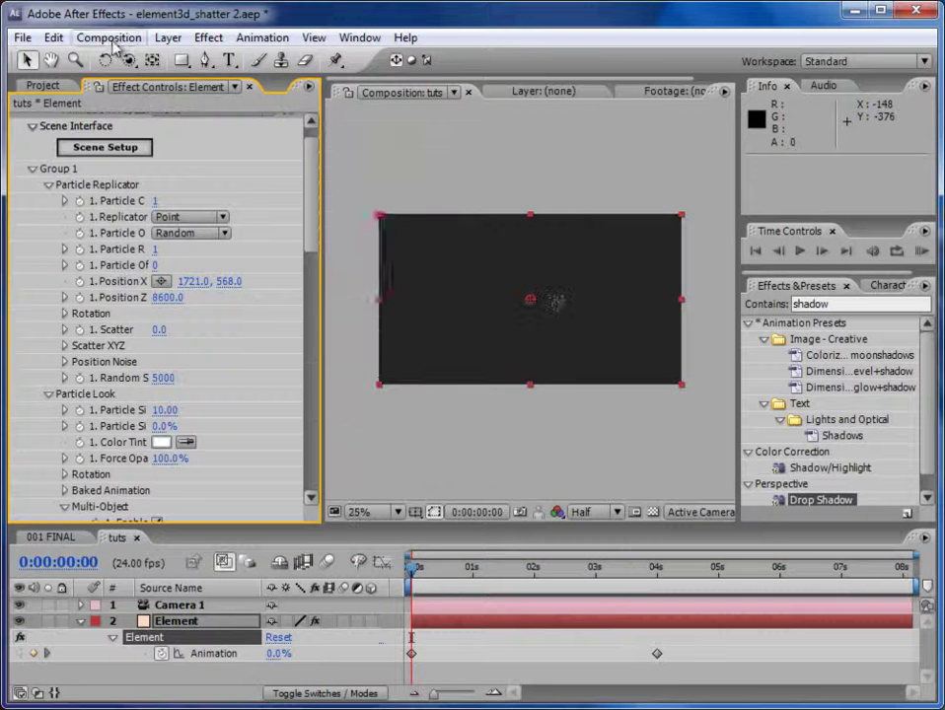
Set the composition background colour to light pink FCE0E0.
{"action": "left_click", "coordinate": [106, 38]}
{"action": "left_click", "coordinate": [141, 109]}
{"action": "left_click", "coordinate": [494, 275]}
{"action": "left_click_drag", "start_coordinate": [320, 516], "coordinate": [299, 439]}
{"action": "left_click", "coordinate": [700, 439]}
{"action": "key", "text": "Return"}
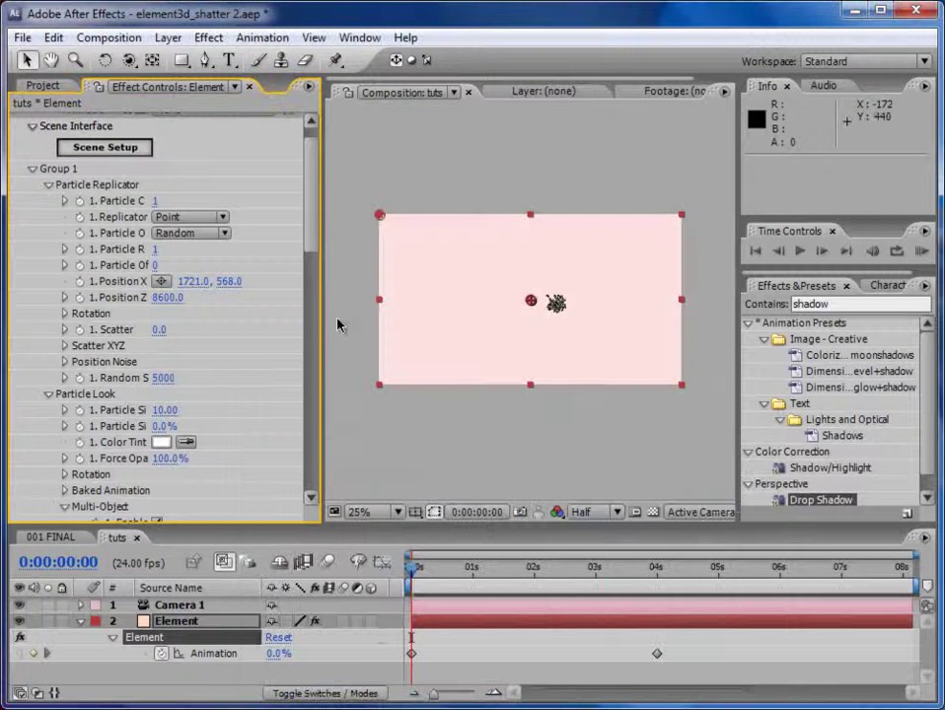
Move the fragments' start position X to 5923 and RAM preview the reassembly.
{"action": "left_click_drag", "start_coordinate": [413, 568], "coordinate": [531, 589]}
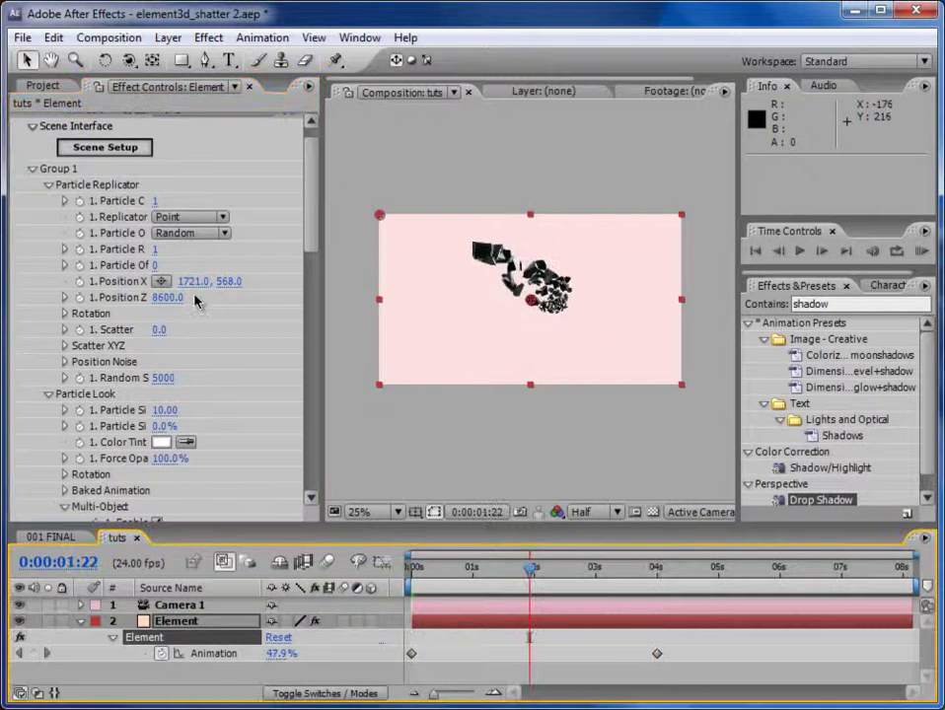
{"action": "left_click_drag", "start_coordinate": [212, 282], "coordinate": [246, 282]}
{"action": "key", "text": "Home"}
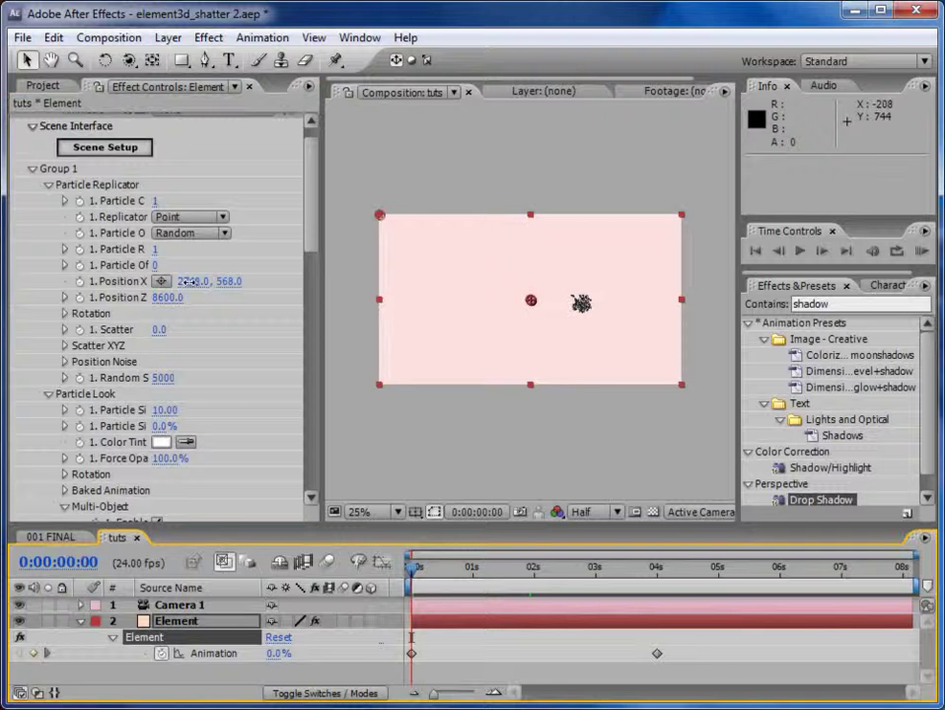
{"action": "left_click_drag", "start_coordinate": [188, 281], "coordinate": [276, 280]}
{"action": "left_click_drag", "start_coordinate": [182, 289], "coordinate": [230, 288]}
{"action": "left_click_drag", "start_coordinate": [340, 281], "coordinate": [251, 296]}
{"action": "left_click", "coordinate": [917, 255]}
{"action": "scroll", "coordinate": [361, 298], "scroll_direction": "up", "scroll_amount": 2}
{"action": "left_click_drag", "start_coordinate": [560, 574], "coordinate": [633, 588]}
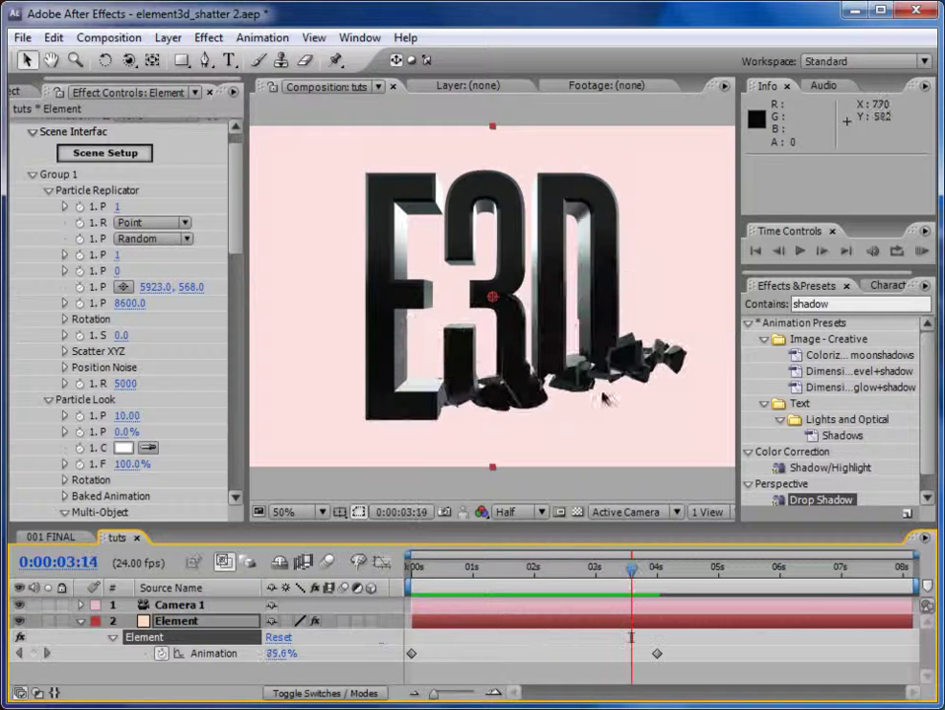
Keyframe Camera 1's Position and Point of Interest, then move those keyframes to time zero.
{"action": "left_click", "coordinate": [161, 611]}
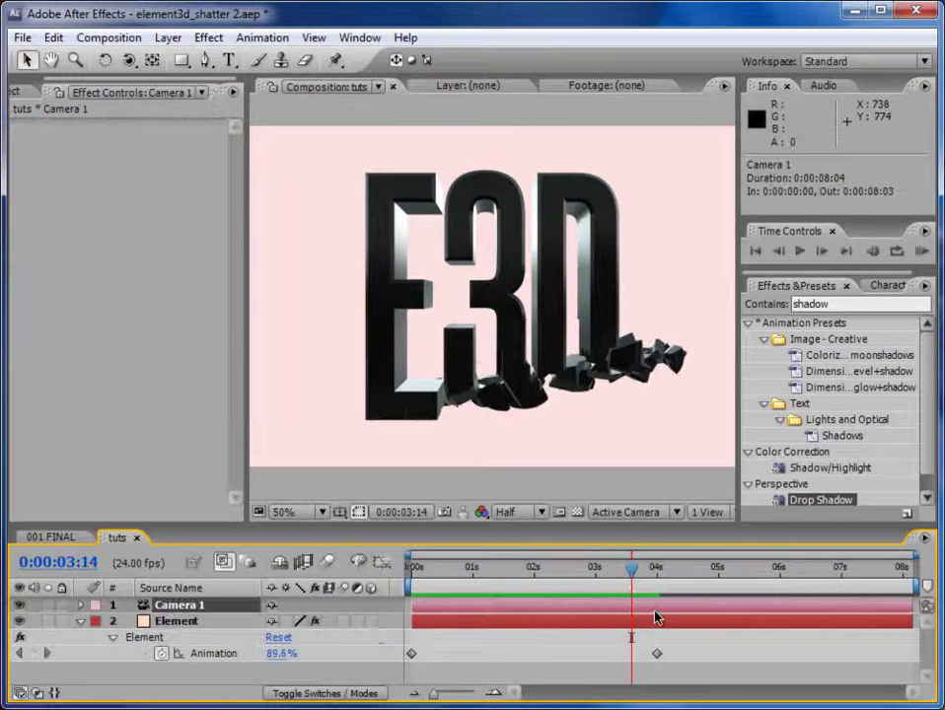
{"action": "left_click_drag", "start_coordinate": [648, 572], "coordinate": [719, 588]}
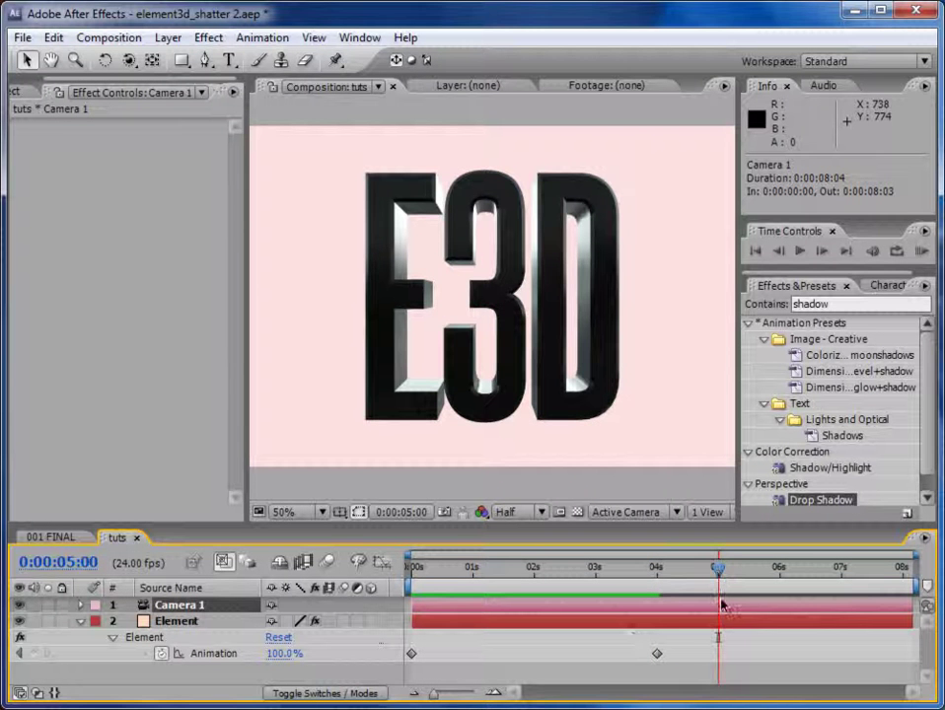
{"action": "key", "text": "p"}
{"action": "left_click", "coordinate": [138, 621]}
{"action": "left_click", "coordinate": [83, 607]}
{"action": "left_click", "coordinate": [83, 606]}
{"action": "left_click", "coordinate": [129, 638]}
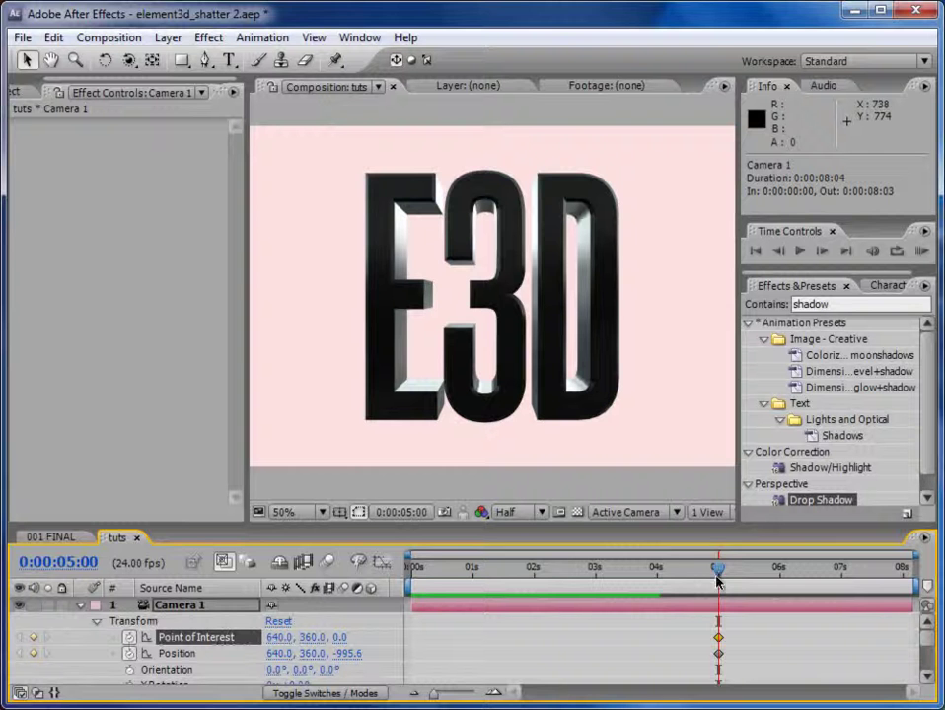
{"action": "left_click_drag", "start_coordinate": [718, 577], "coordinate": [666, 579]}
{"action": "left_click", "coordinate": [718, 653], "text": "shift"}
{"action": "left_click_drag", "start_coordinate": [717, 639], "coordinate": [412, 650]}
At 0:00:04:22, orbit Camera 1 to an angled view and track it closer to E3D.
{"action": "left_click_drag", "start_coordinate": [678, 569], "coordinate": [717, 575]}
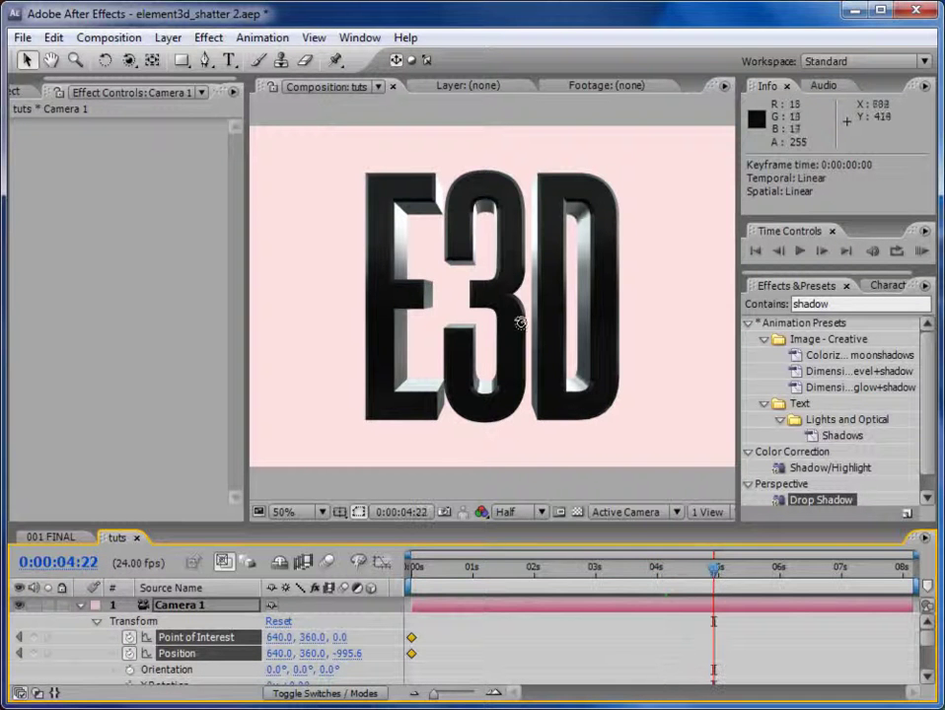
{"action": "left_click_drag", "start_coordinate": [538, 322], "coordinate": [492, 287]}
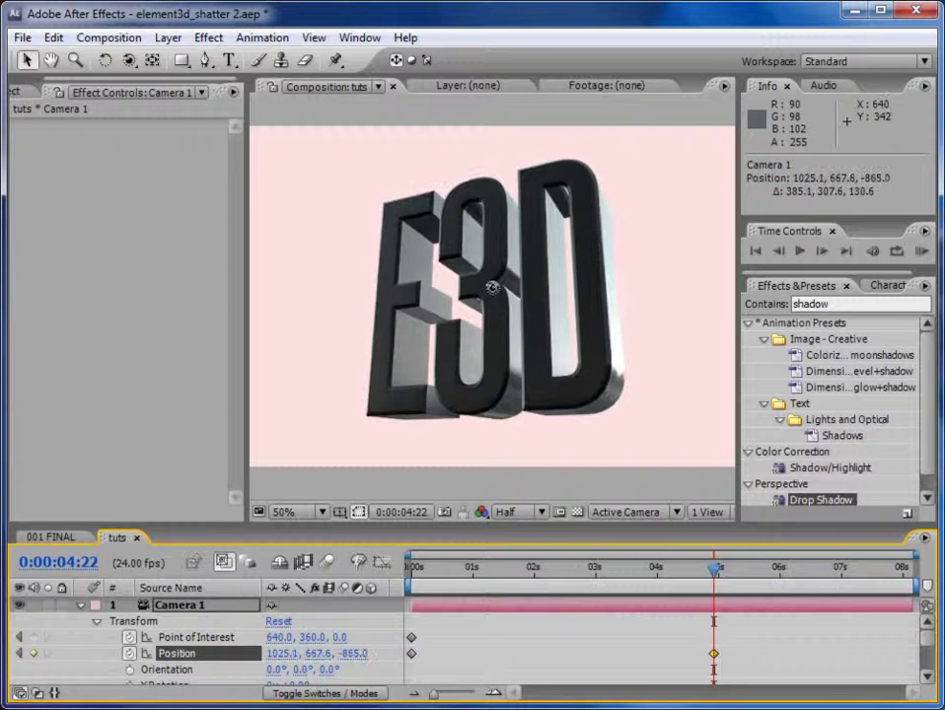
{"action": "key", "text": "c"}
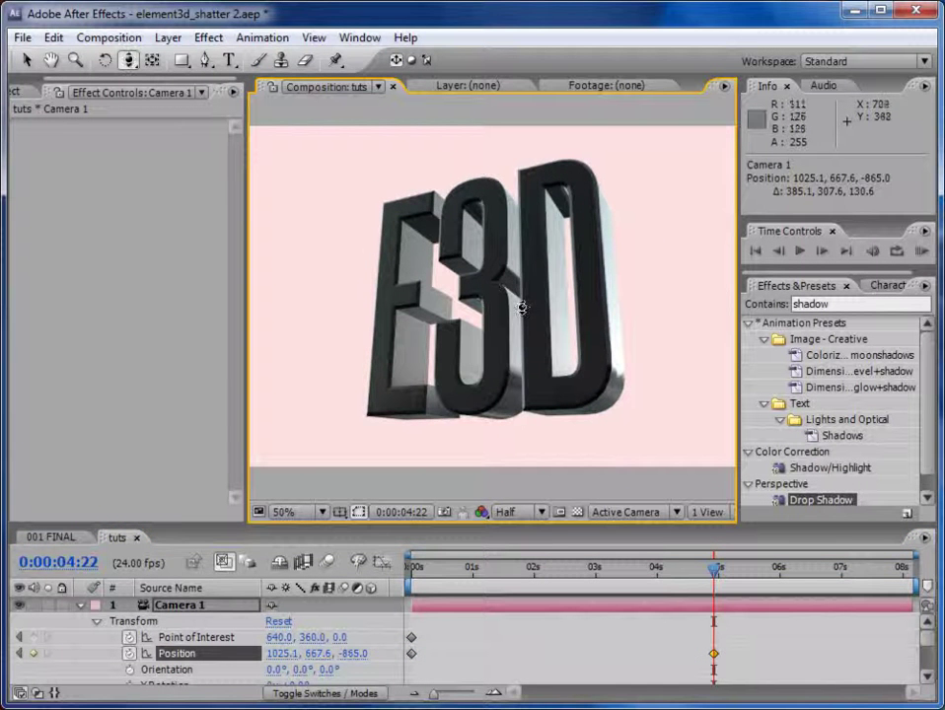
{"action": "left_click_drag", "start_coordinate": [522, 307], "coordinate": [534, 282]}
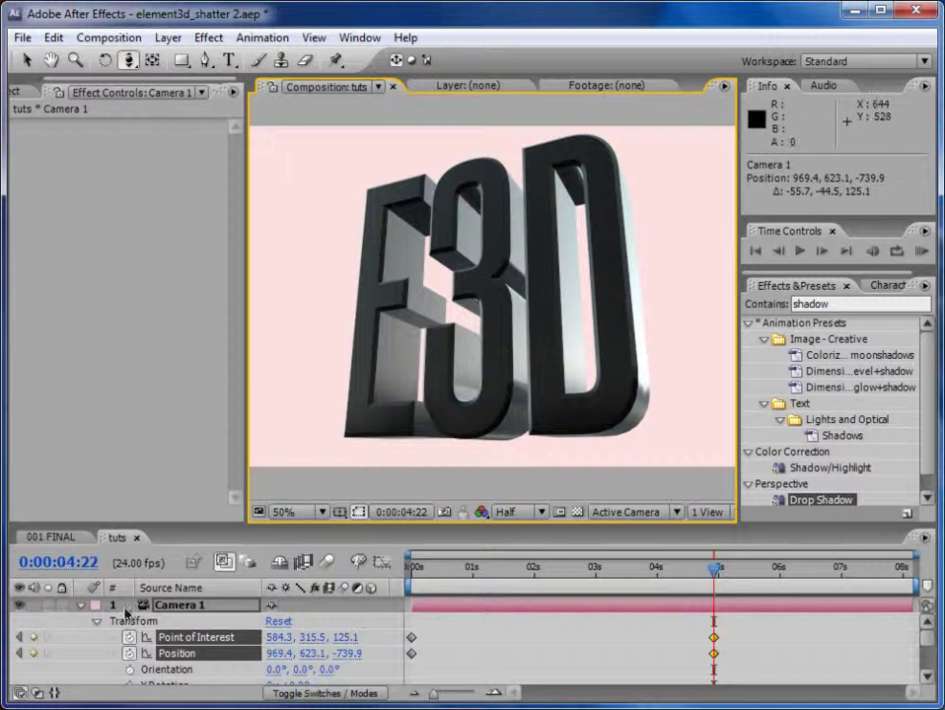
{"action": "left_click", "coordinate": [81, 606]}
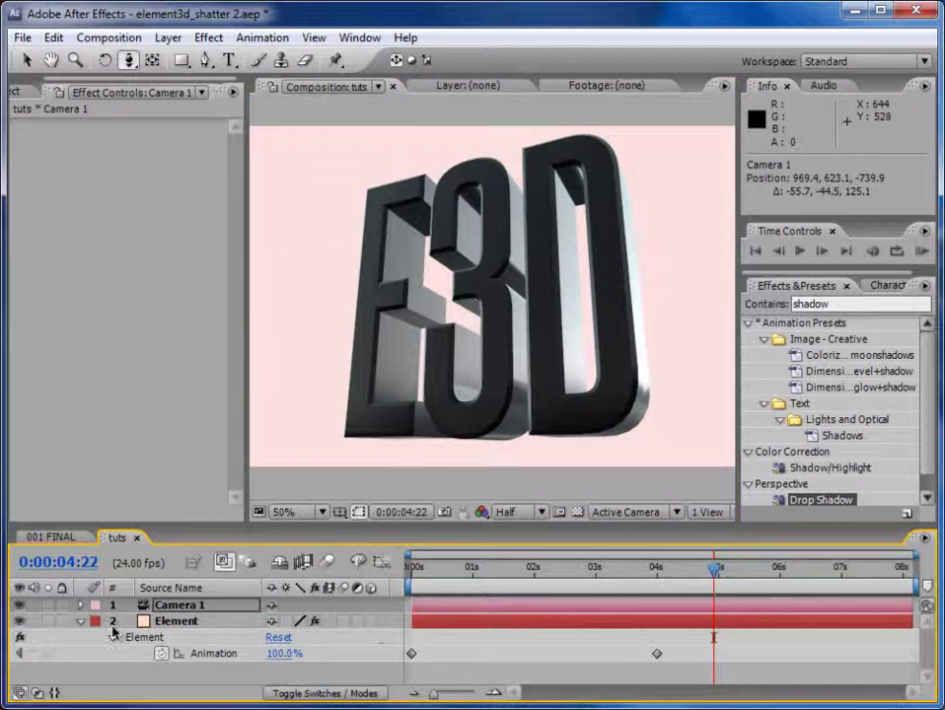
Create a new pale orange solid layer.
{"action": "left_click", "coordinate": [167, 37]}
{"action": "mouse_move", "coordinate": [193, 60]}
{"action": "left_click", "coordinate": [500, 81]}
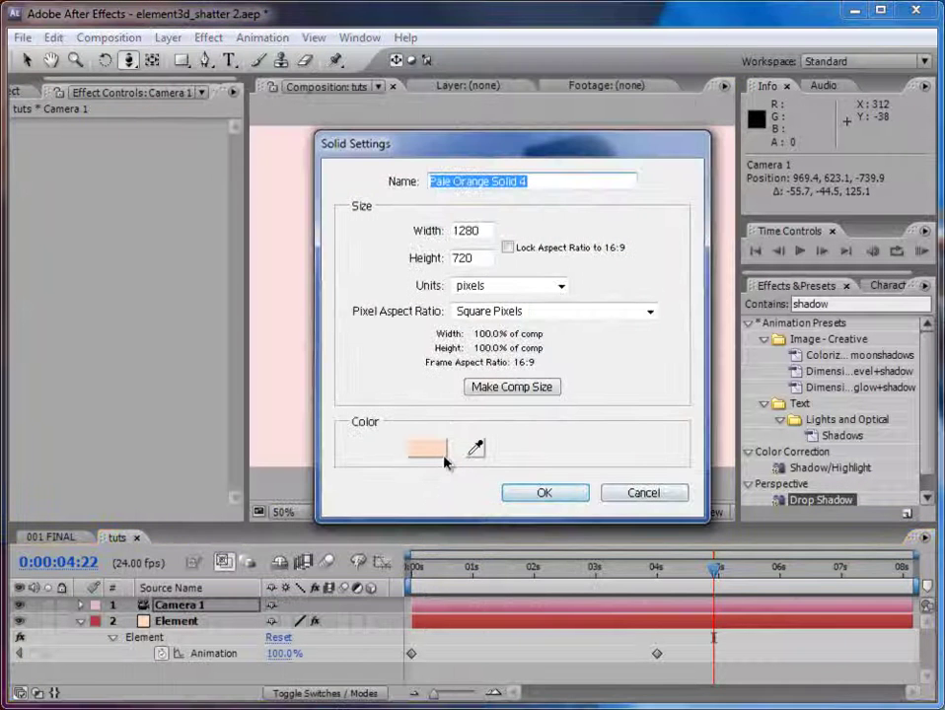
{"action": "left_click", "coordinate": [537, 493]}
Give the solid a full-size ellipse mask set to Subtract with 244-pixel feather.
{"action": "key", "text": "comma"}
{"action": "left_click", "coordinate": [181, 62]}
{"action": "left_click_drag", "start_coordinate": [181, 63], "coordinate": [223, 102]}
{"action": "double_click", "coordinate": [182, 61]}
{"action": "key", "text": "v"}
{"action": "left_click", "coordinate": [296, 637]}
{"action": "left_click", "coordinate": [306, 661]}
{"action": "left_click", "coordinate": [186, 606]}
{"action": "key", "text": "f"}
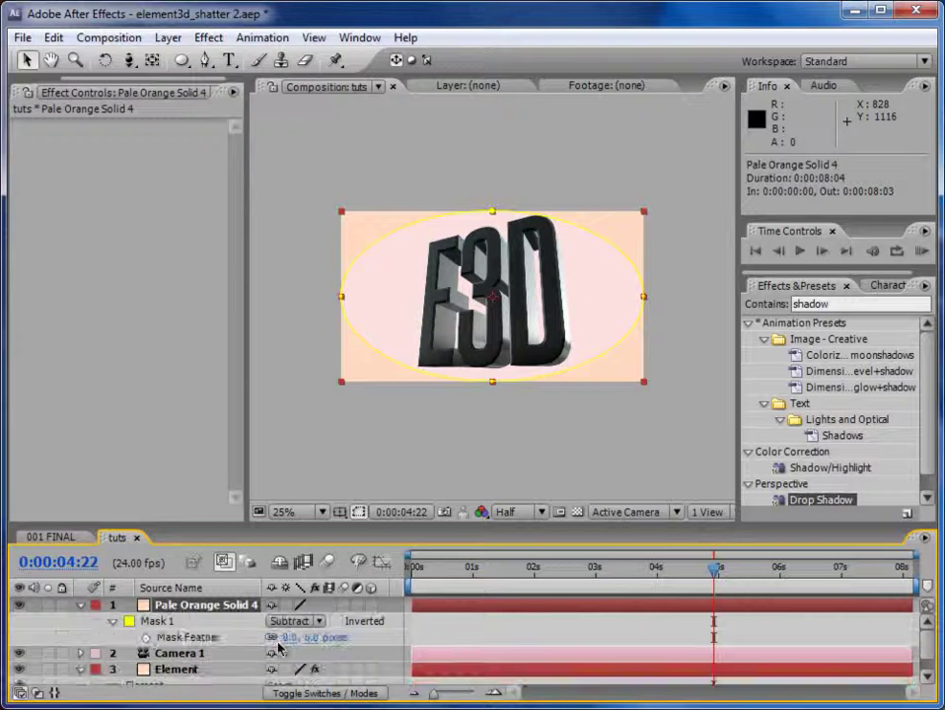
{"action": "left_click_drag", "start_coordinate": [286, 643], "coordinate": [507, 637]}
{"action": "key", "text": "period"}
Apply a Fill effect to the Pale Orange Solid 4 vignette layer.
{"action": "key", "text": "comma"}
{"action": "left_click", "coordinate": [81, 606]}
{"action": "left_click", "coordinate": [199, 606]}
{"action": "left_click", "coordinate": [840, 303]}
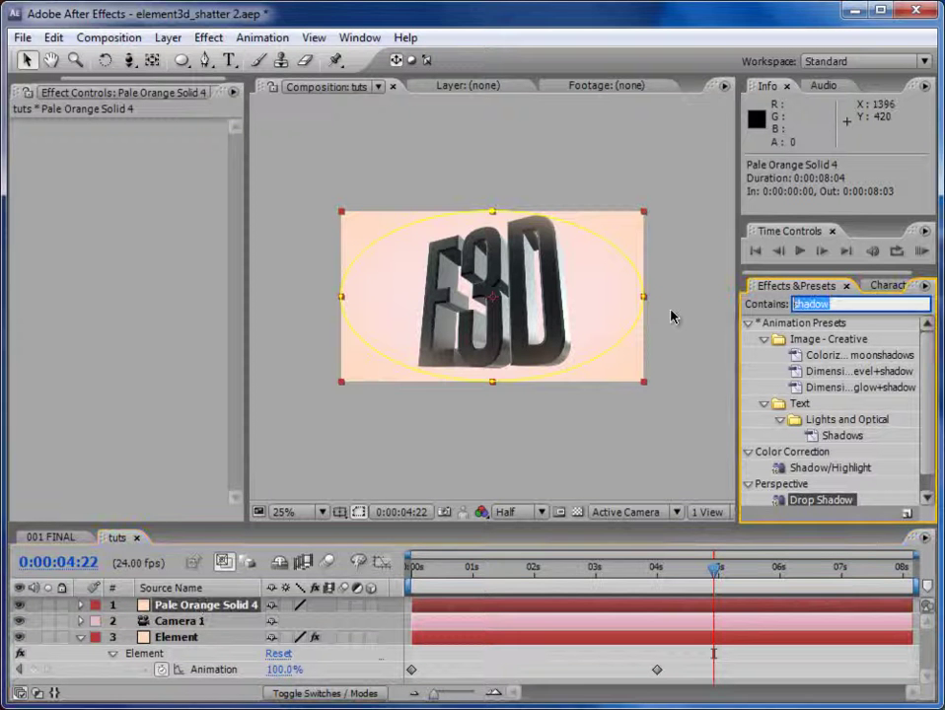
{"action": "type", "text": "fill"}
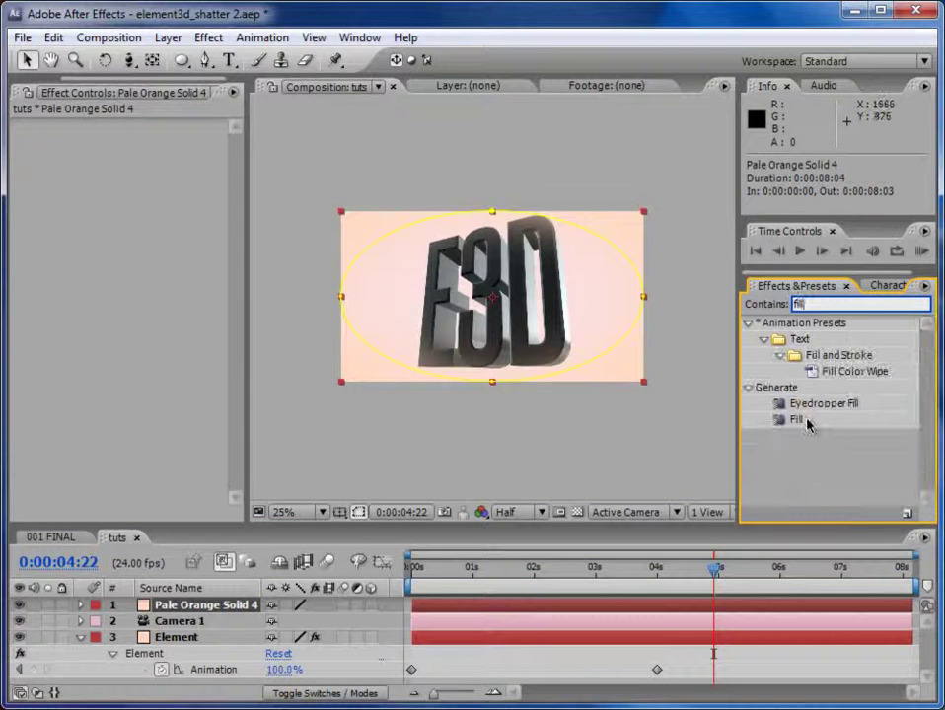
{"action": "left_click_drag", "start_coordinate": [807, 422], "coordinate": [614, 609]}
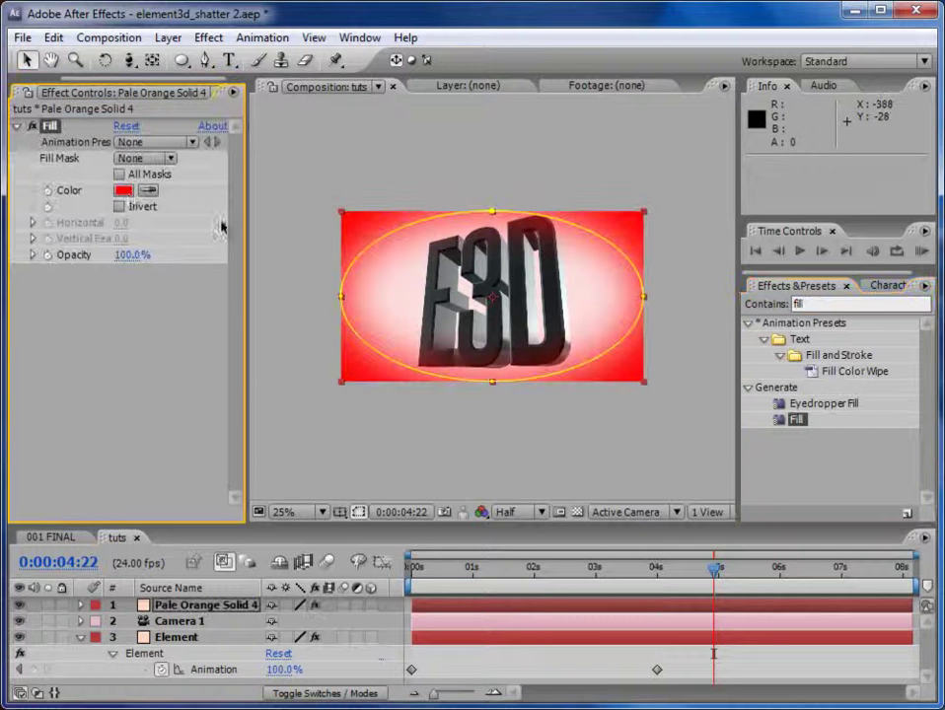
Set the Fill colour to a pale cream-peach.
{"action": "left_click", "coordinate": [123, 191]}
{"action": "left_click", "coordinate": [538, 646]}
{"action": "left_click_drag", "start_coordinate": [369, 459], "coordinate": [322, 448]}
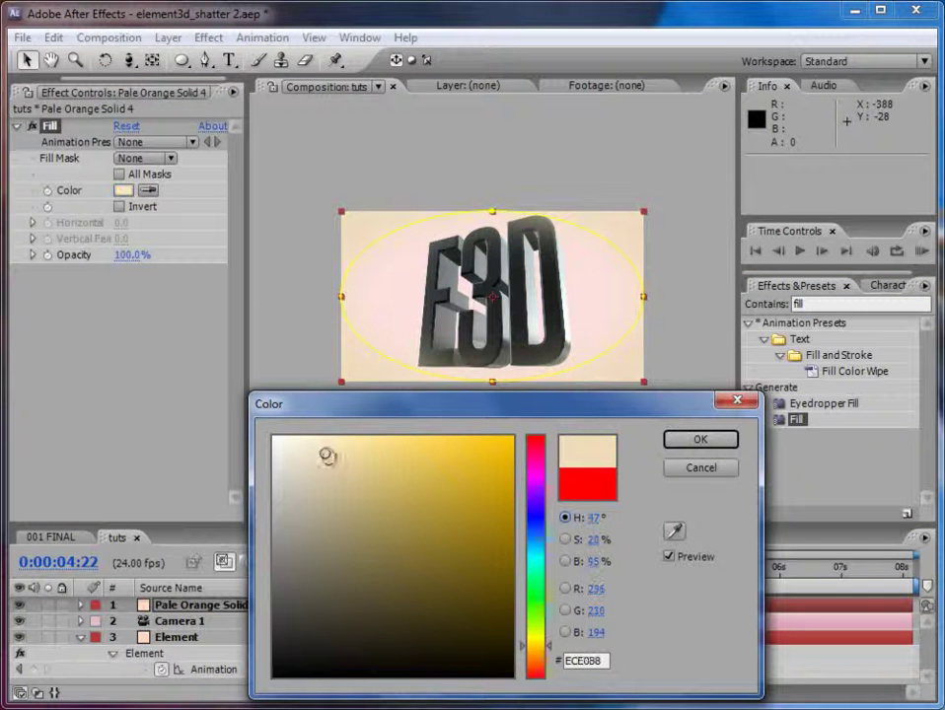
{"action": "left_click_drag", "start_coordinate": [545, 648], "coordinate": [550, 665]}
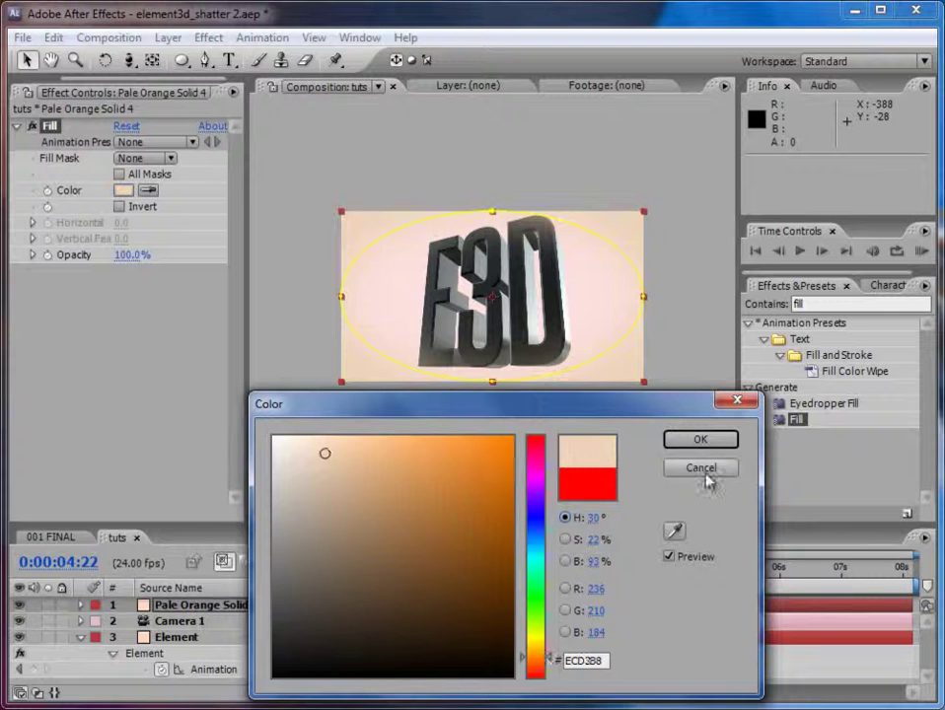
{"action": "left_click", "coordinate": [710, 443]}
{"action": "scroll", "coordinate": [578, 443], "scroll_direction": "up", "scroll_amount": 1}
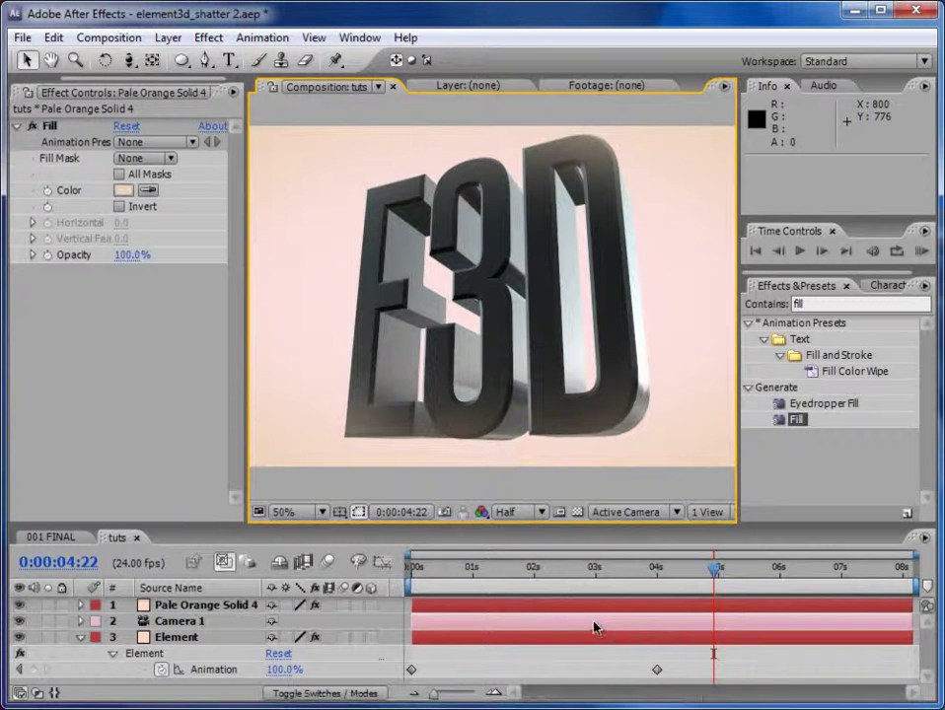
{"action": "left_click", "coordinate": [158, 637]}
Add a Drop Shadow to Element with softness 128, colour FFC600 and 12% opacity.
{"action": "left_click", "coordinate": [819, 304]}
{"action": "type", "text": "shadow"}
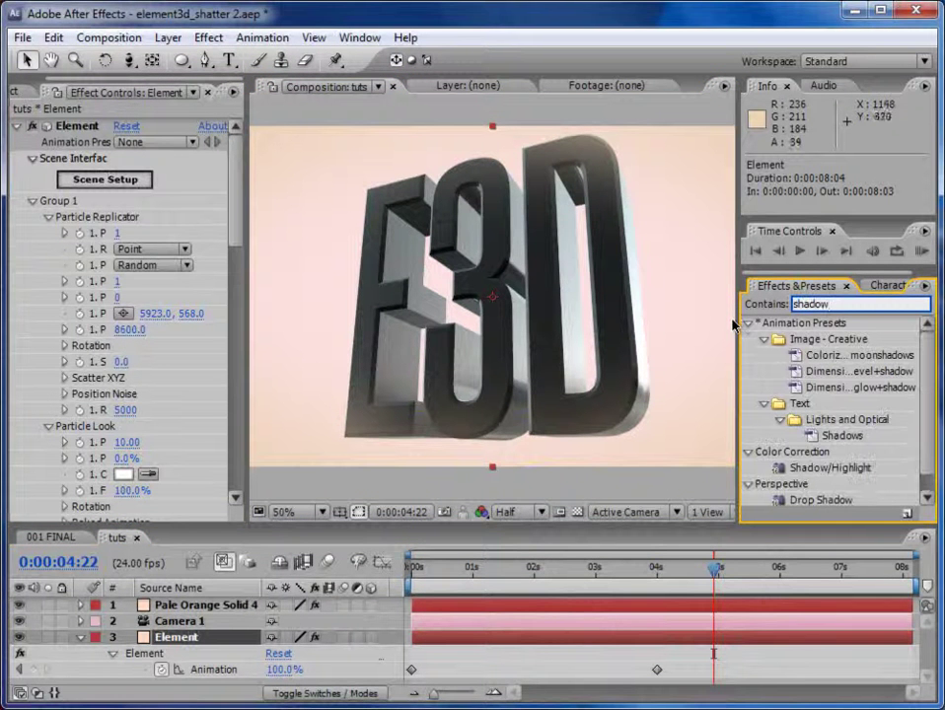
{"action": "left_click_drag", "start_coordinate": [776, 500], "coordinate": [671, 641]}
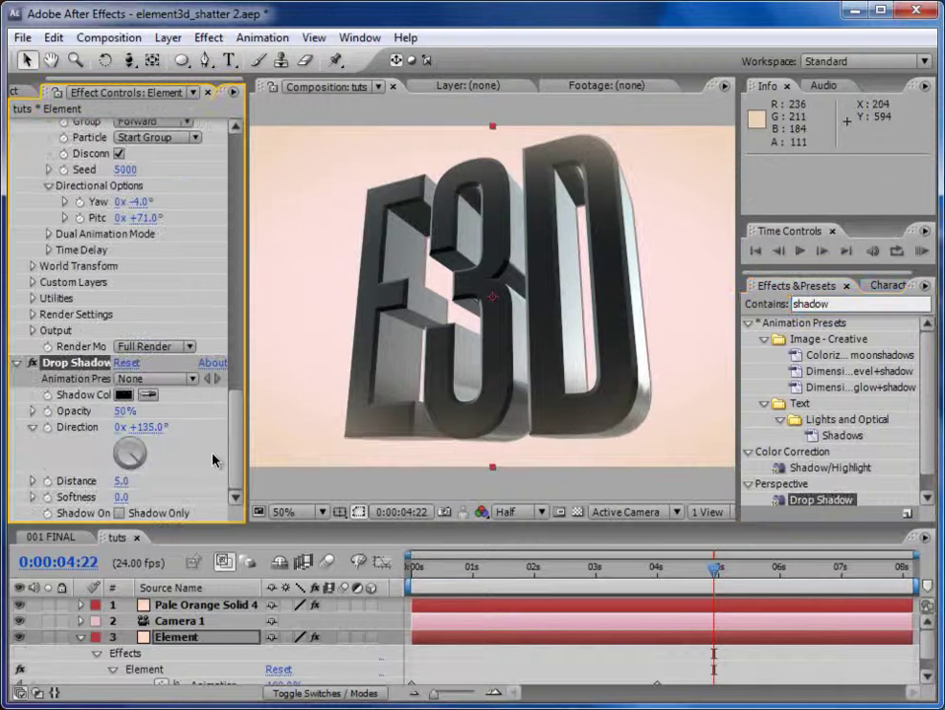
{"action": "left_click_drag", "start_coordinate": [119, 497], "coordinate": [226, 497]}
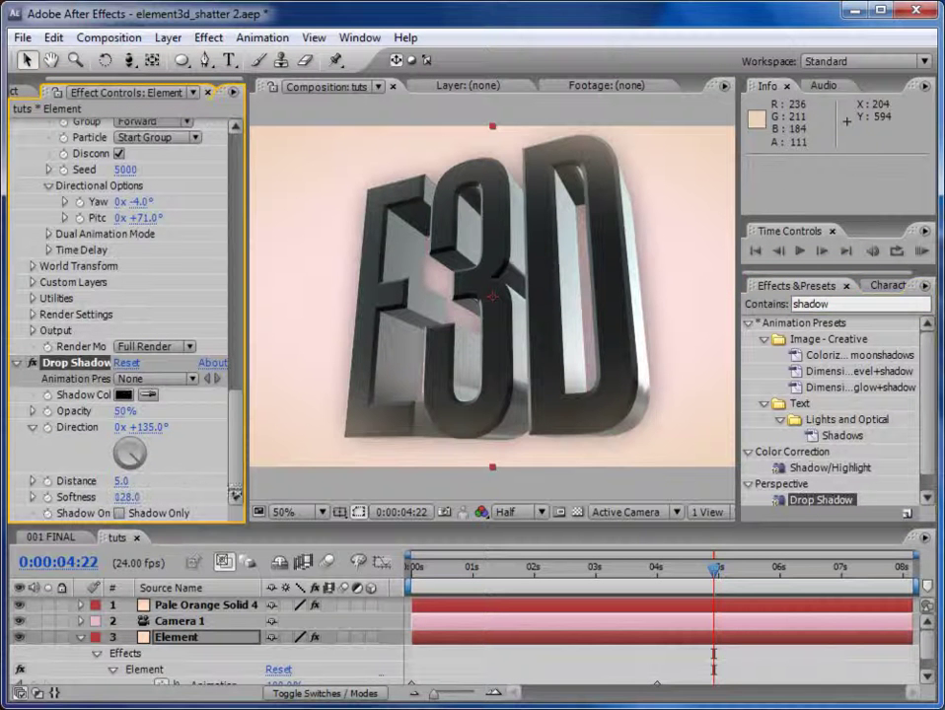
{"action": "left_click", "coordinate": [122, 395]}
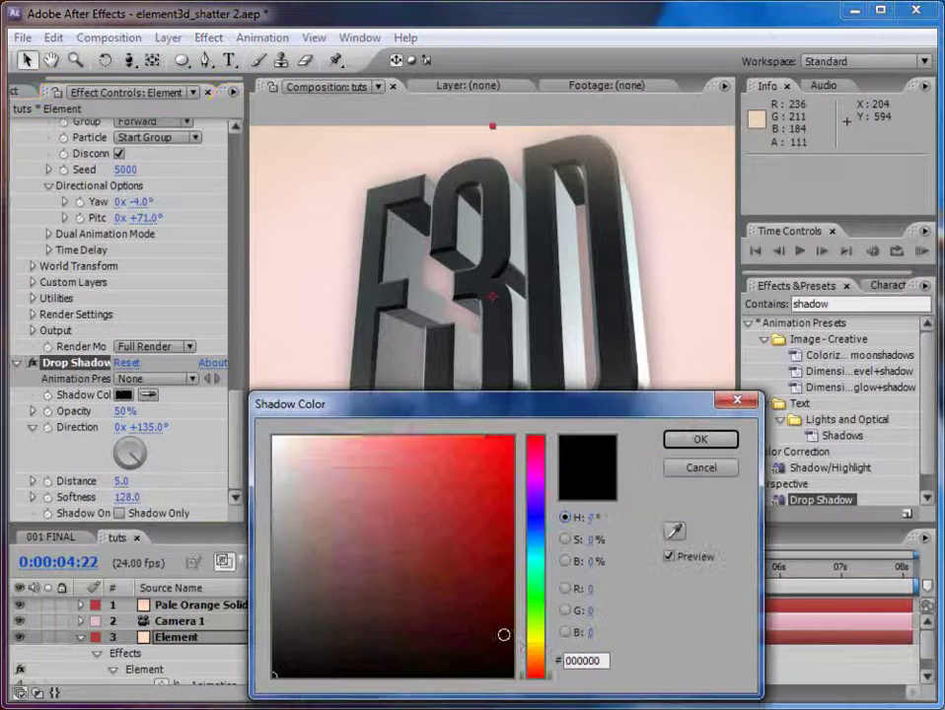
{"action": "left_click_drag", "start_coordinate": [526, 654], "coordinate": [526, 646]}
{"action": "left_click_drag", "start_coordinate": [465, 565], "coordinate": [514, 435]}
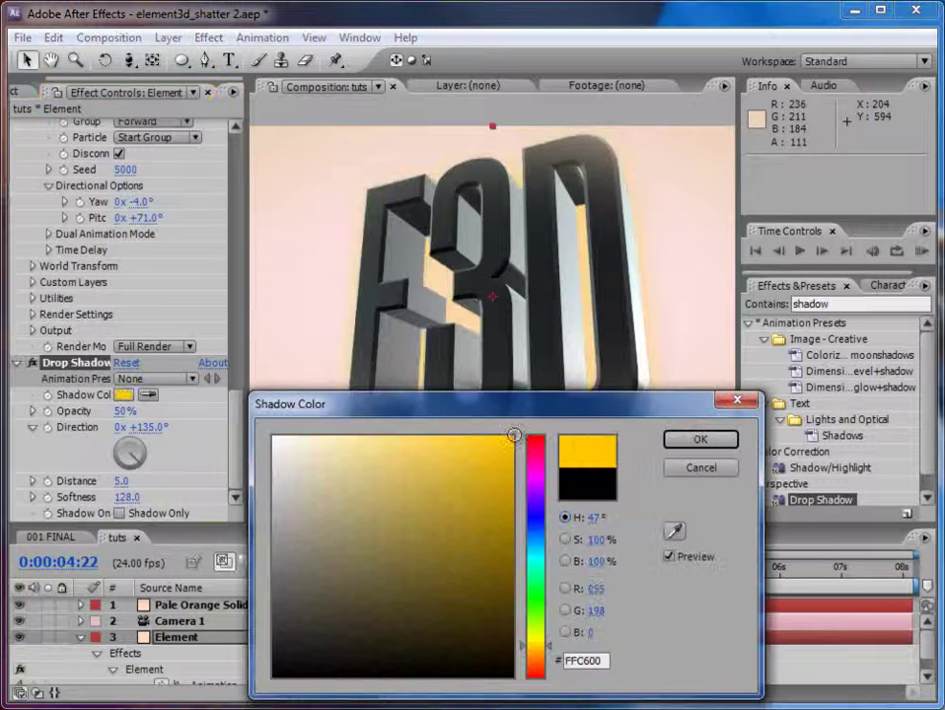
{"action": "left_click", "coordinate": [691, 440]}
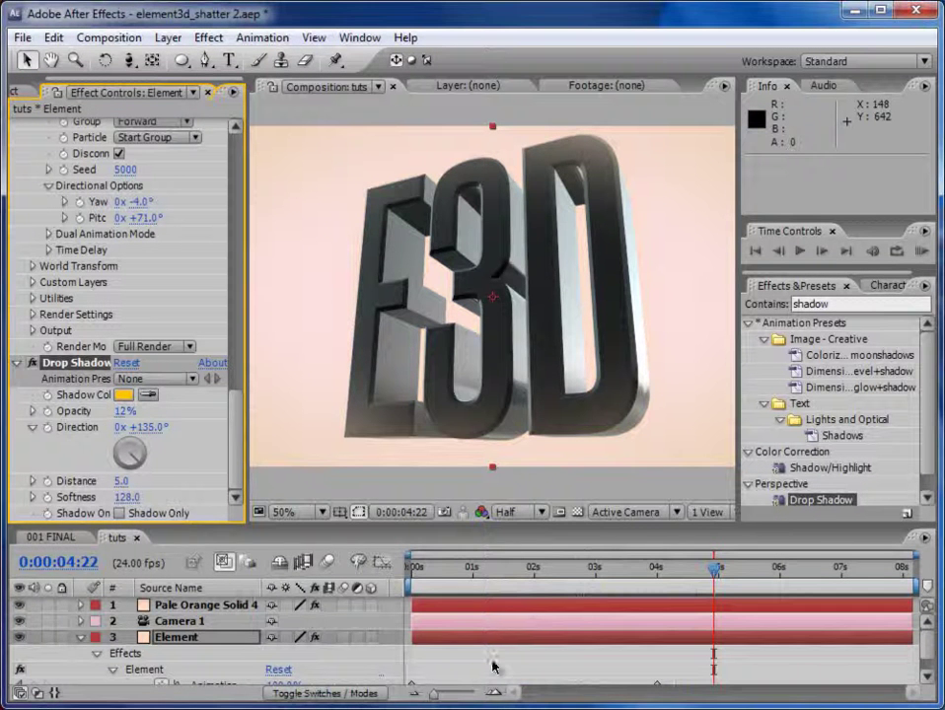
{"action": "left_click", "coordinate": [509, 671]}
RAM Preview the shatter and stop it at 0:00:03:22 with E3D nearly reassembled.
{"action": "left_click", "coordinate": [920, 252]}
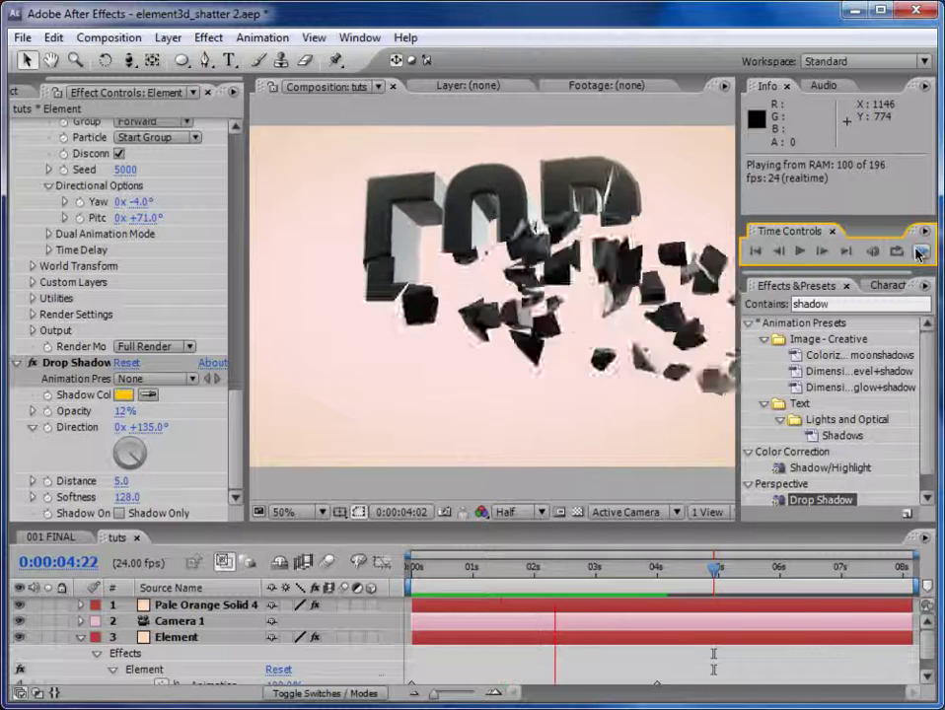
{"action": "left_click", "coordinate": [746, 472]}
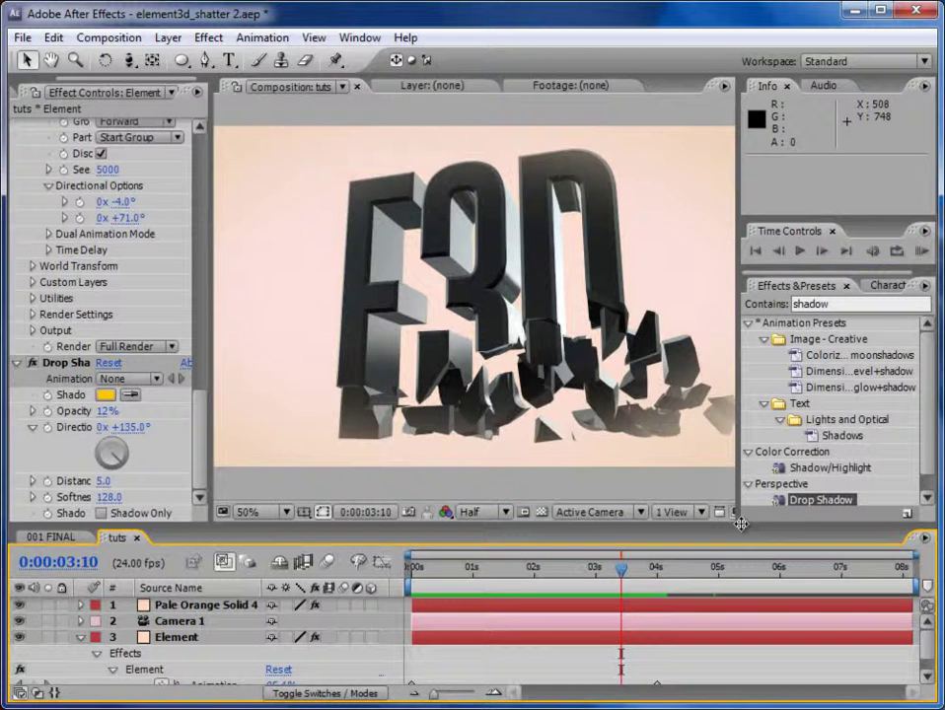
Add an Animation keyframe at 3:10 and move the last one to 4:23 with Easy Ease.
{"action": "left_click_drag", "start_coordinate": [741, 524], "coordinate": [749, 494]}
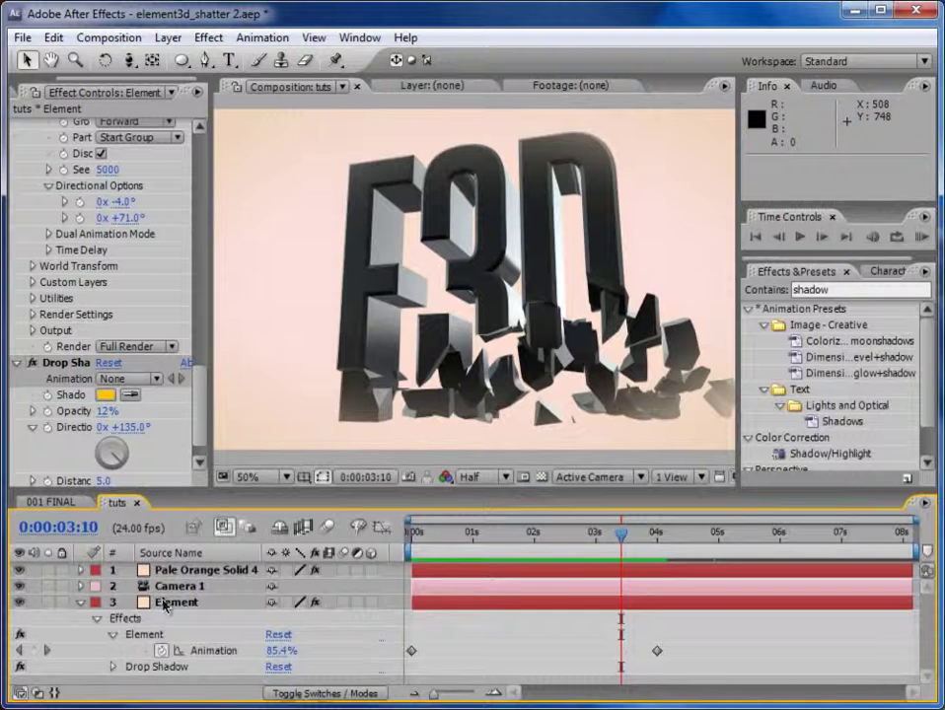
{"action": "mouse_move", "coordinate": [609, 541]}
{"action": "left_mouse_down"}
{"action": "mouse_move", "coordinate": [600, 542]}
{"action": "mouse_move", "coordinate": [621, 534]}
{"action": "left_mouse_up"}
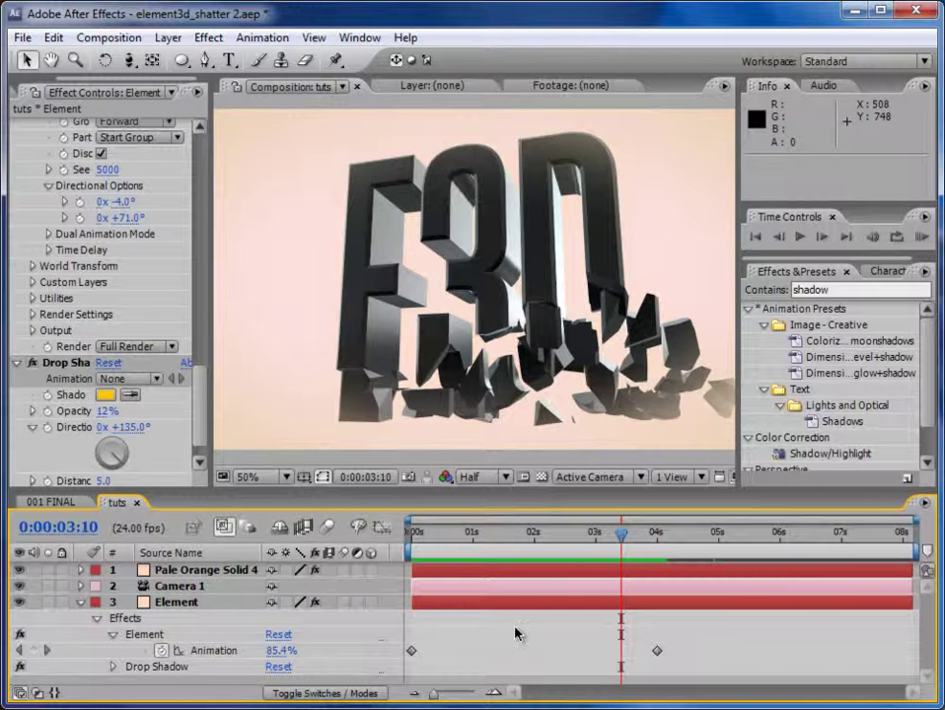
{"action": "left_click", "coordinate": [35, 651]}
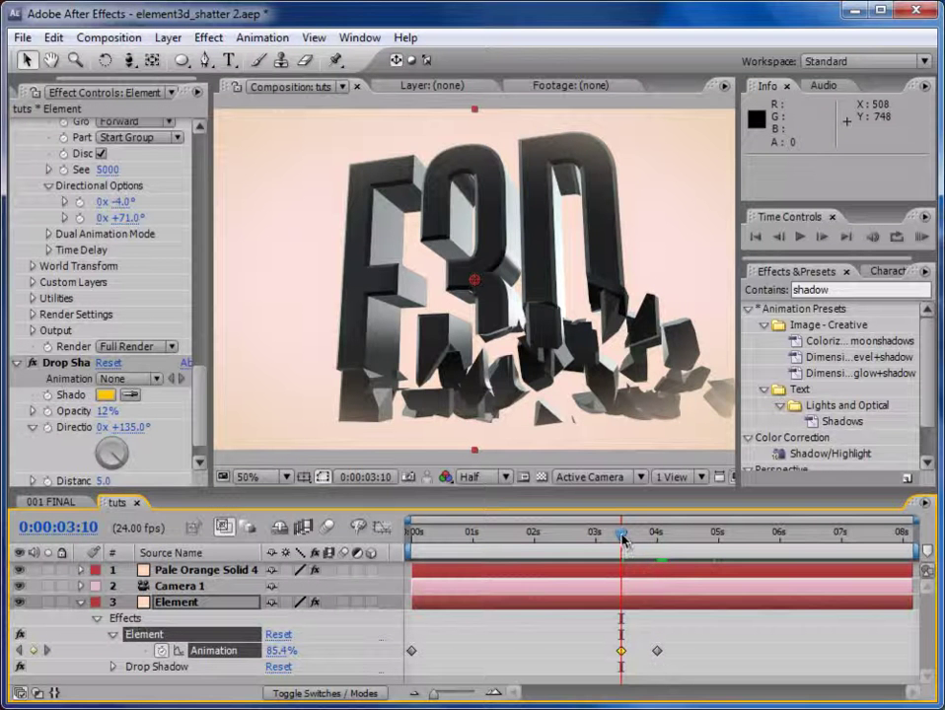
{"action": "left_click_drag", "start_coordinate": [623, 538], "coordinate": [646, 538]}
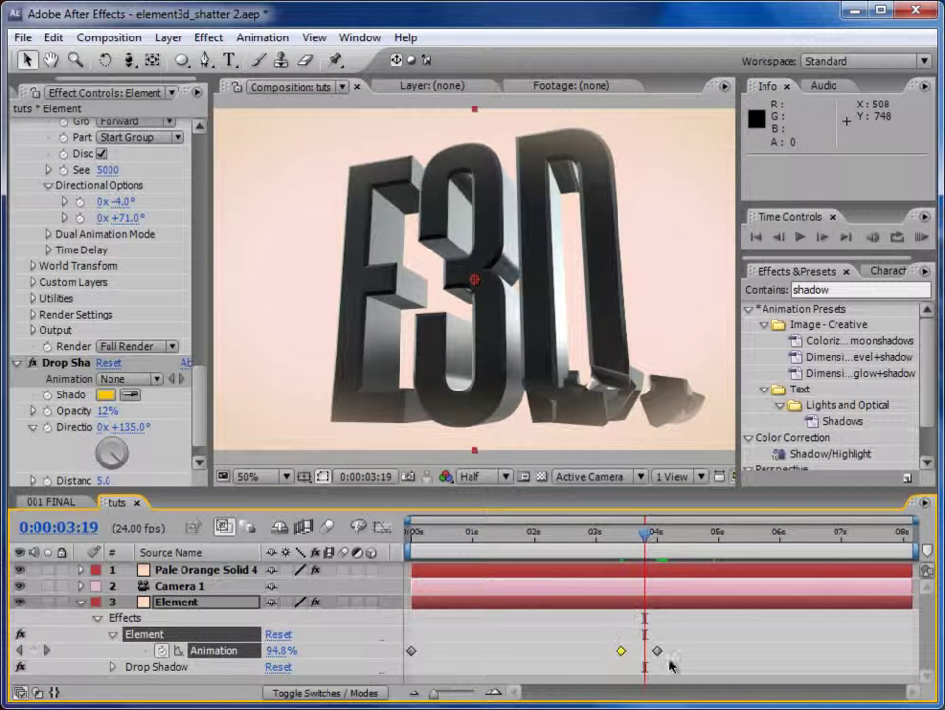
{"action": "left_click_drag", "start_coordinate": [657, 654], "coordinate": [719, 658]}
{"action": "right_click", "coordinate": [717, 653]}
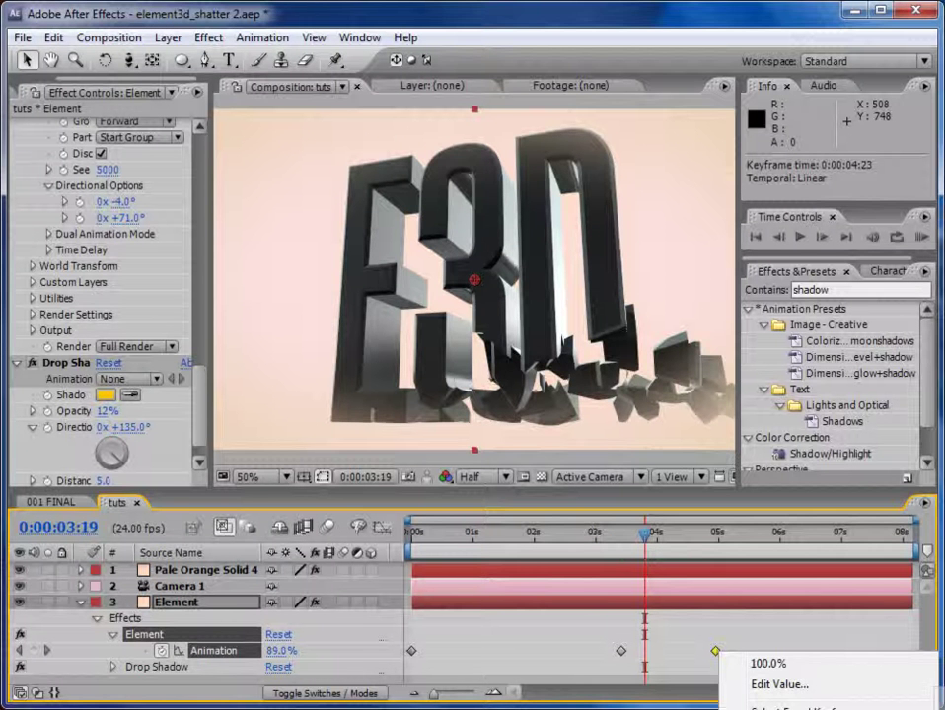
{"action": "key", "text": "F9"}
{"action": "left_click_drag", "start_coordinate": [590, 534], "coordinate": [678, 543]}
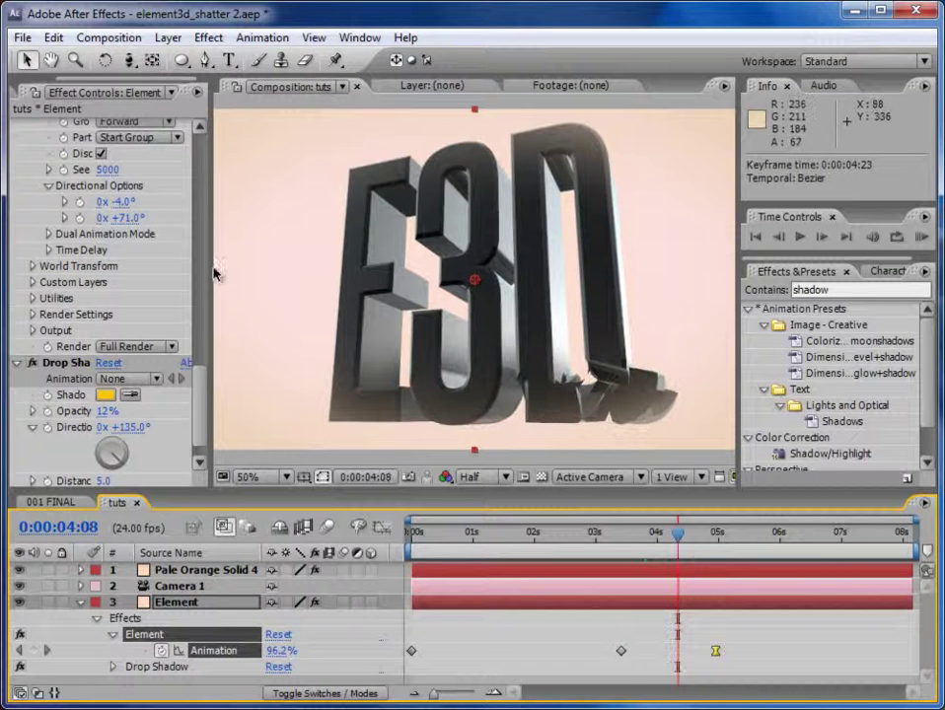
Set the fragments' Particle Rotation revolutions to 50x, previewing the spin.
{"action": "left_click_drag", "start_coordinate": [202, 413], "coordinate": [316, 302]}
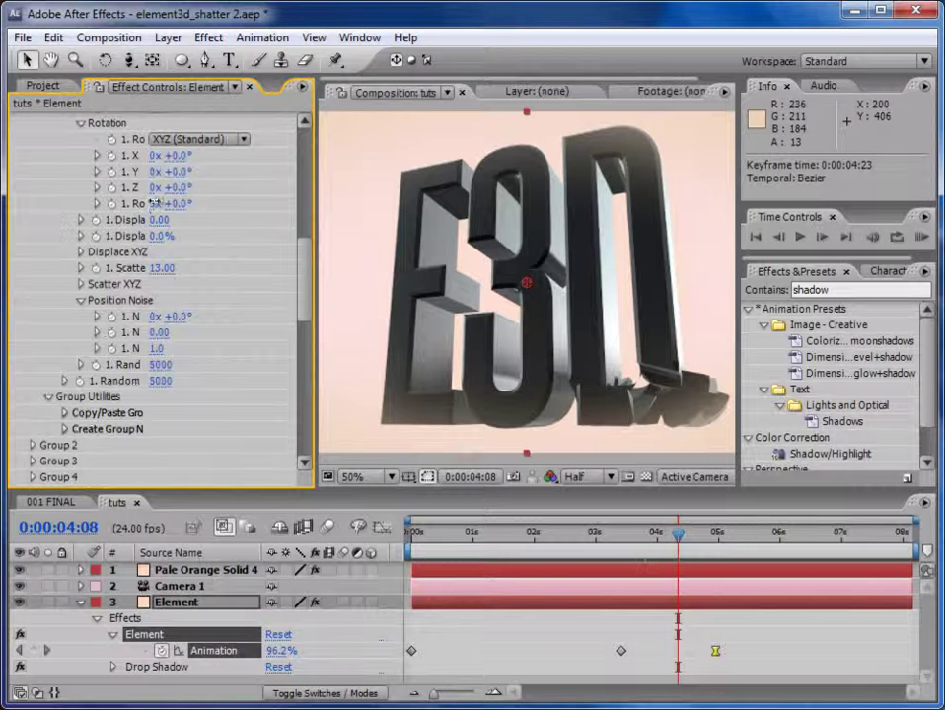
{"action": "left_click_drag", "start_coordinate": [153, 204], "coordinate": [221, 204]}
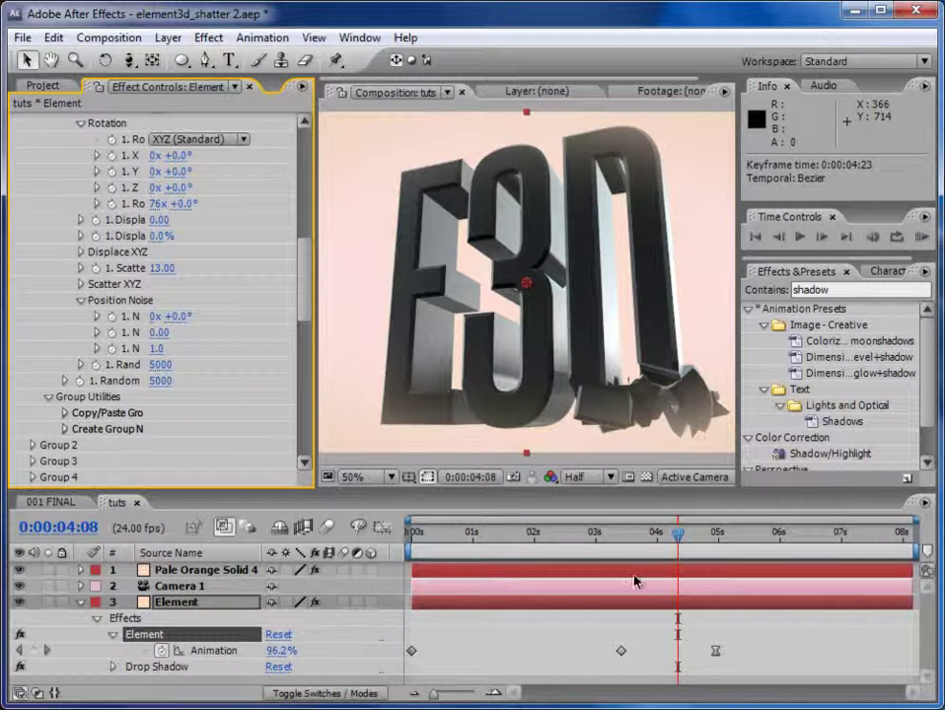
{"action": "left_click_drag", "start_coordinate": [316, 382], "coordinate": [135, 383]}
{"action": "left_click", "coordinate": [921, 237]}
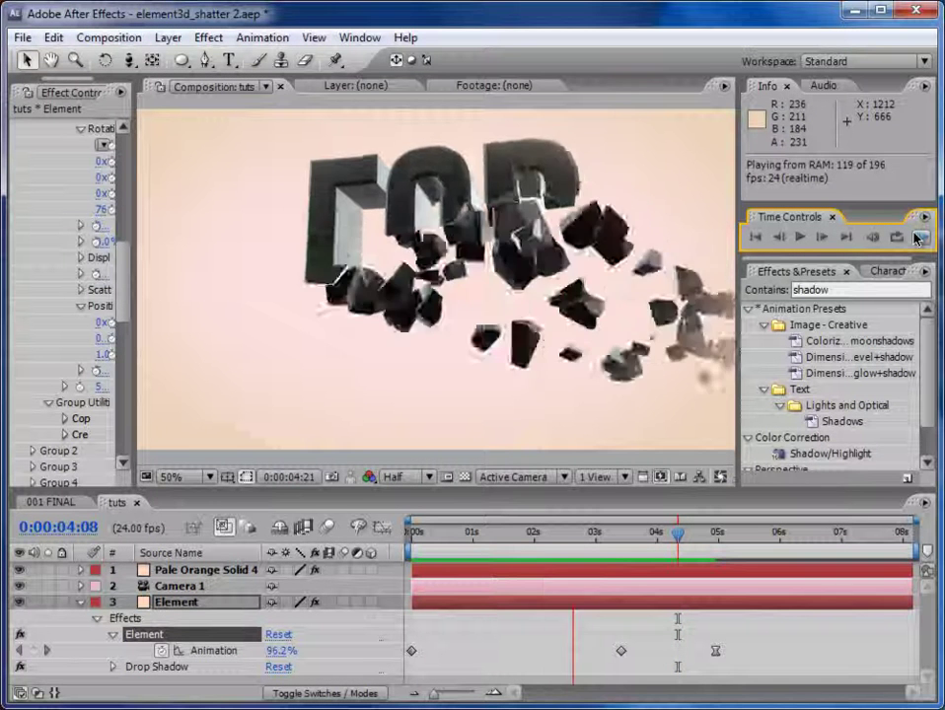
{"action": "left_click", "coordinate": [917, 236]}
{"action": "left_click_drag", "start_coordinate": [137, 247], "coordinate": [347, 247]}
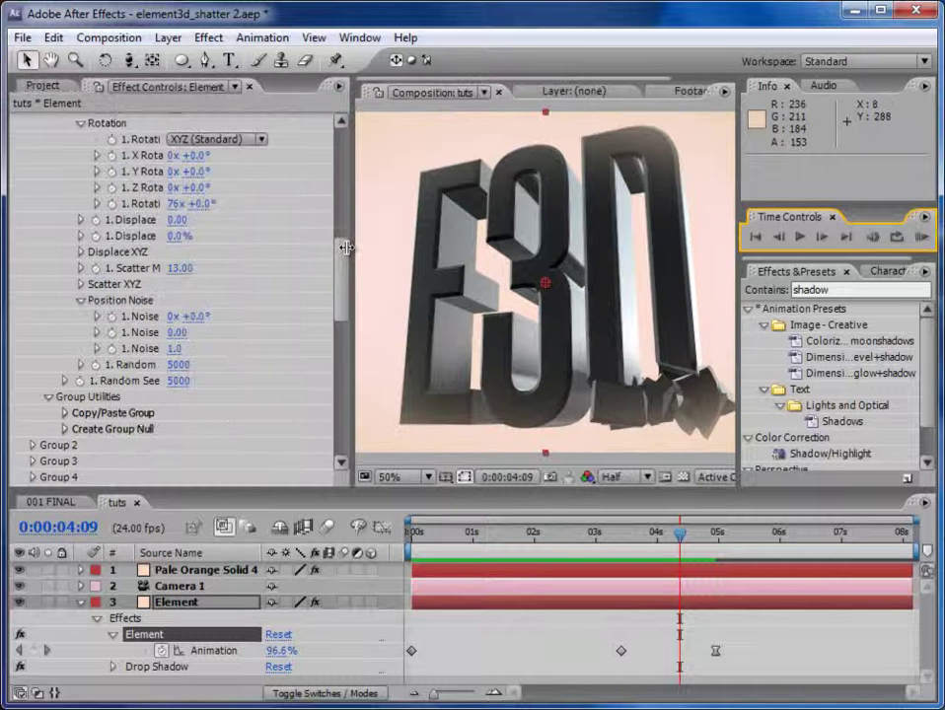
{"action": "left_click", "coordinate": [170, 203]}
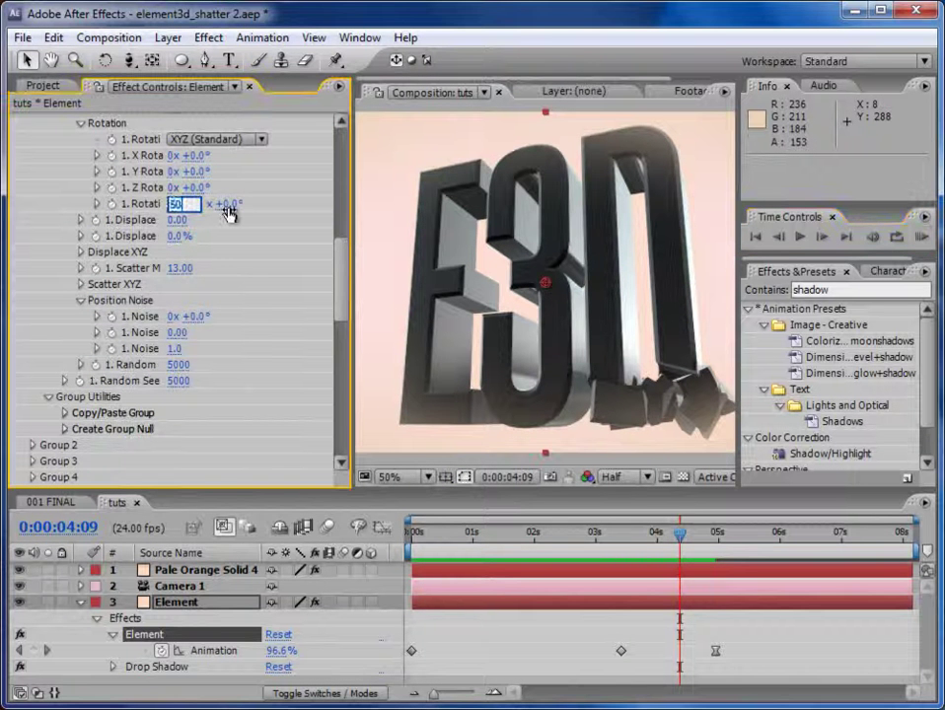
{"action": "type", "text": "50"}
{"action": "key", "text": "Return"}
{"action": "left_click_drag", "start_coordinate": [350, 244], "coordinate": [165, 250]}
Collapse the Element layer and save element3d_shatter 2.aep.
{"action": "left_click", "coordinate": [81, 602]}
{"action": "left_click", "coordinate": [486, 657]}
{"action": "key", "text": "ctrl+s"}
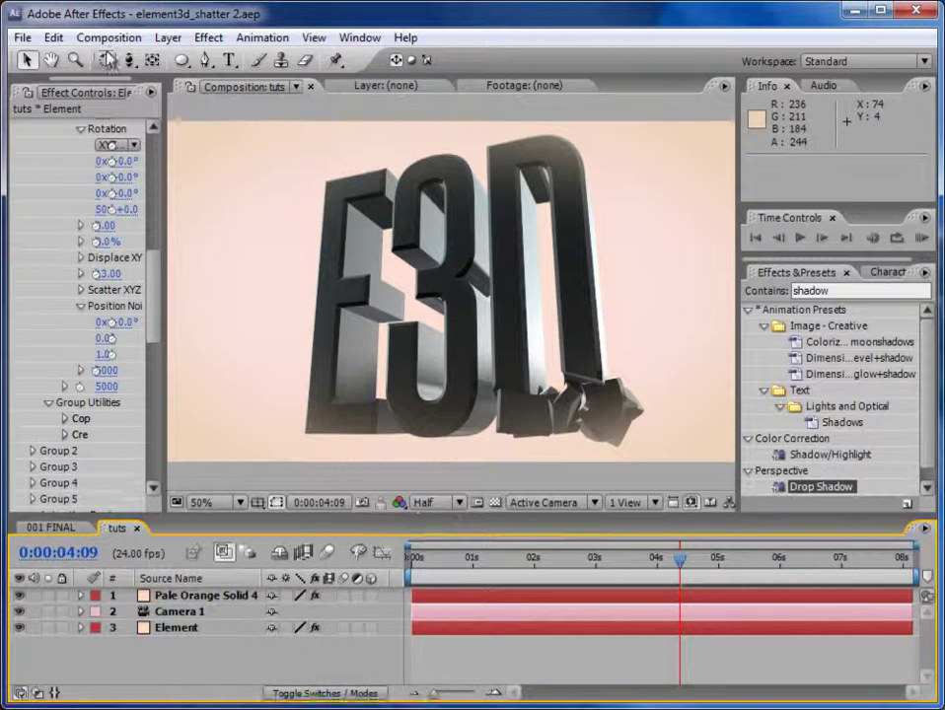
Create a new solid and move it to the bottom of the layer stack.
{"action": "left_click", "coordinate": [167, 39]}
{"action": "mouse_move", "coordinate": [193, 59]}
{"action": "left_click", "coordinate": [480, 79]}
{"action": "left_click", "coordinate": [545, 493]}
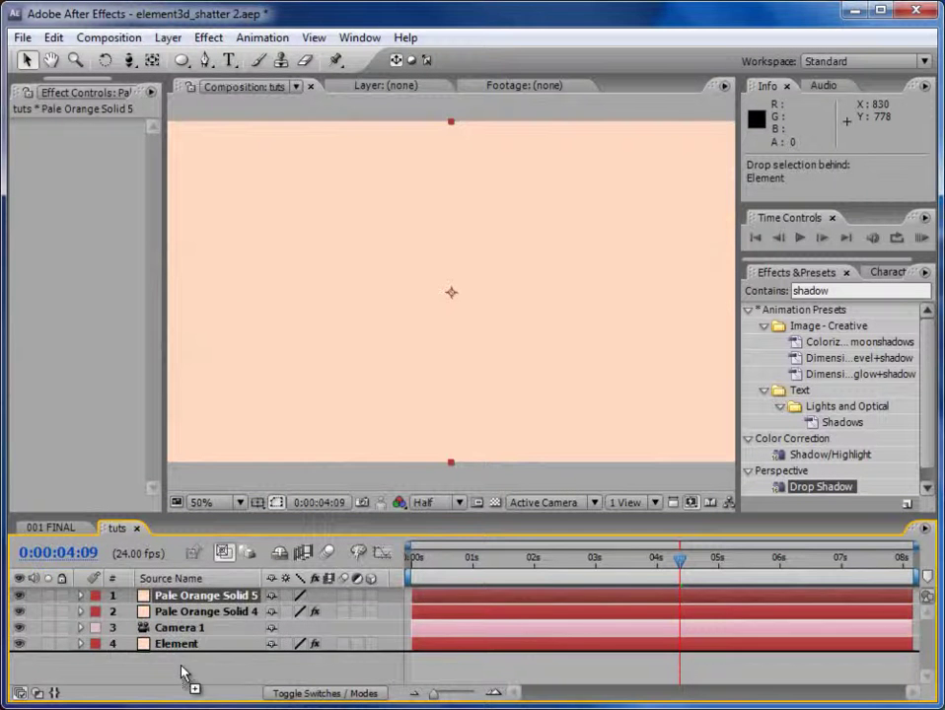
{"action": "left_click_drag", "start_coordinate": [181, 673], "coordinate": [182, 673]}
Apply a Fill effect to the new solid and set its colour to white.
{"action": "left_click", "coordinate": [808, 291]}
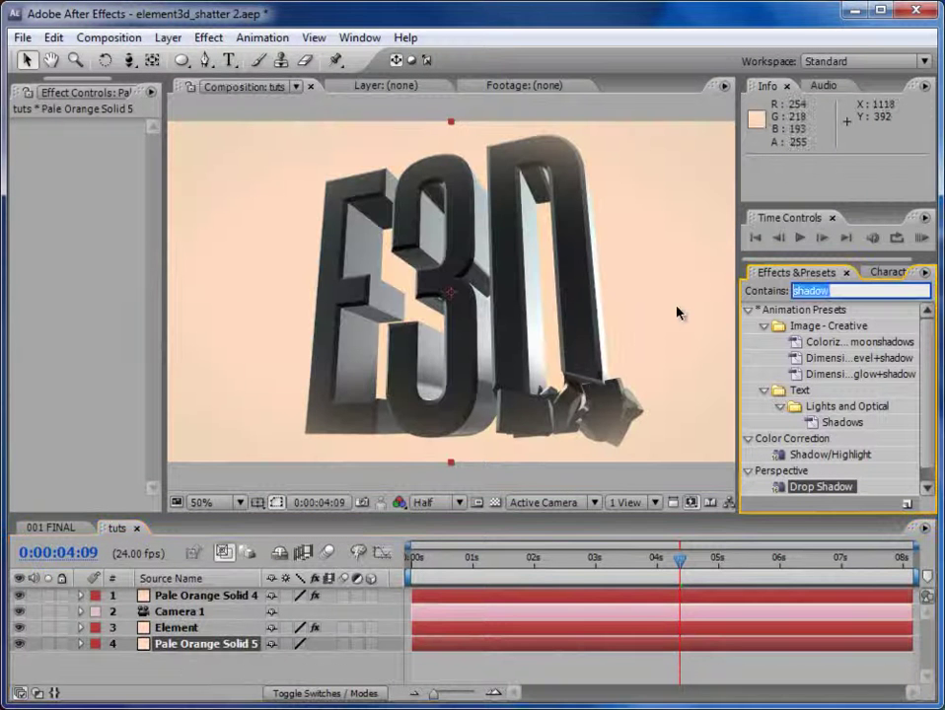
{"action": "type", "text": "fill"}
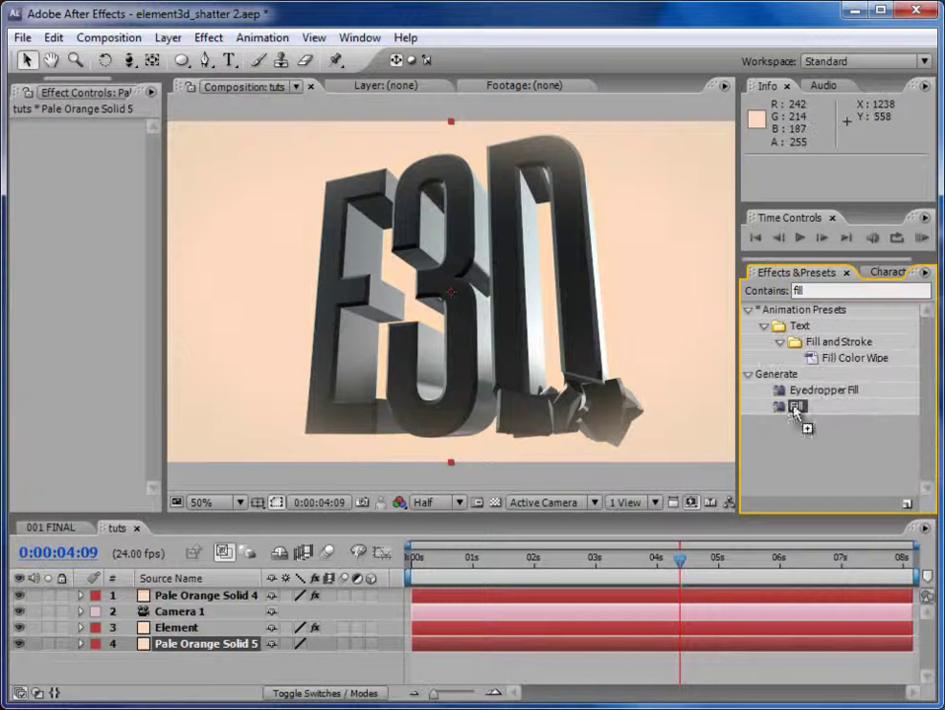
{"action": "left_click_drag", "start_coordinate": [607, 607], "coordinate": [582, 645]}
{"action": "left_click", "coordinate": [104, 190]}
{"action": "left_click_drag", "start_coordinate": [330, 450], "coordinate": [225, 418]}
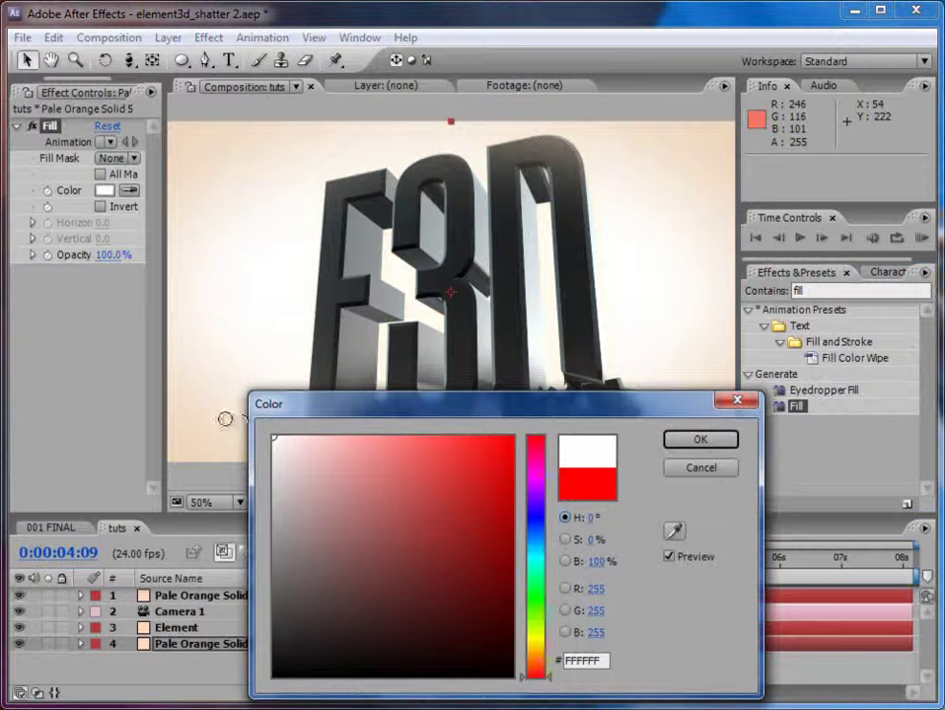
{"action": "left_click", "coordinate": [699, 439]}
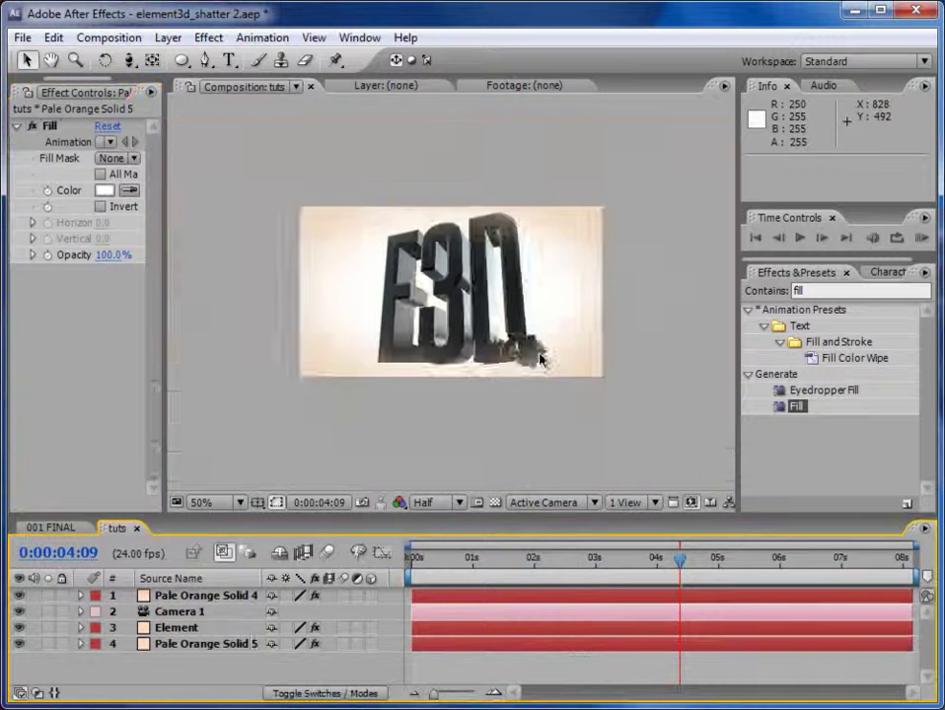
Enable Motion Blur on the Element layer and preview the blurred flying fragments.
{"action": "left_click", "coordinate": [922, 237]}
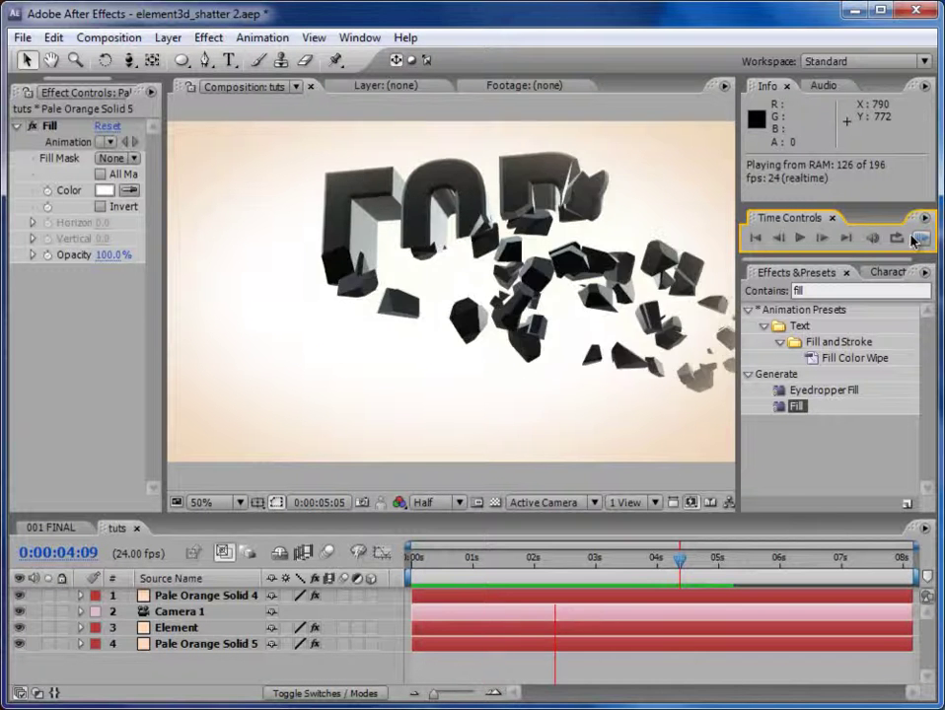
{"action": "left_click", "coordinate": [217, 627]}
{"action": "key", "text": "F4"}
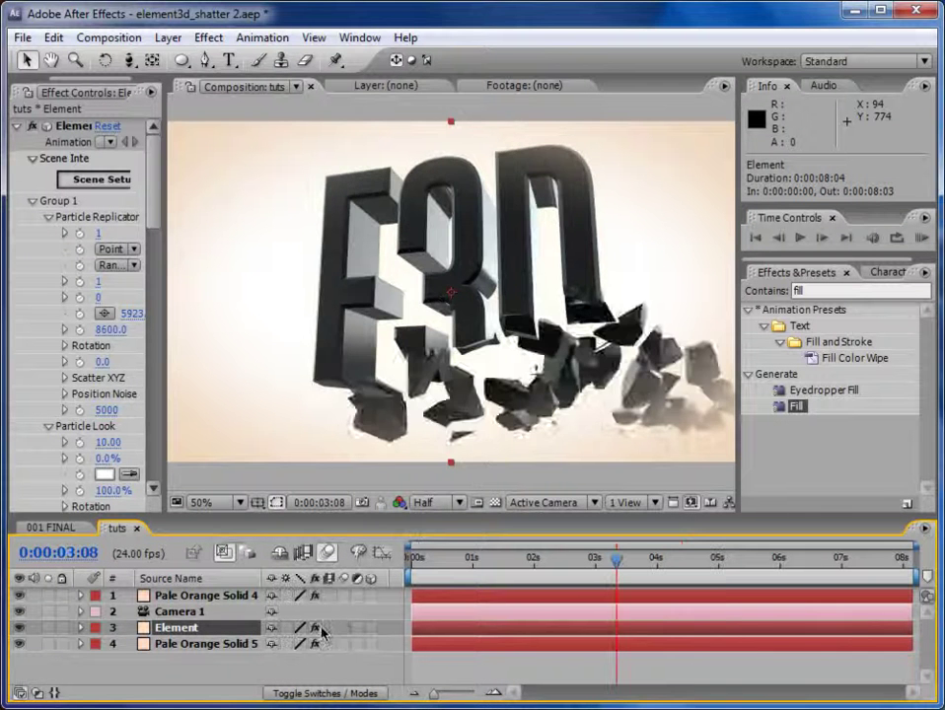
{"action": "left_click", "coordinate": [343, 628]}
{"action": "left_click", "coordinate": [921, 239]}
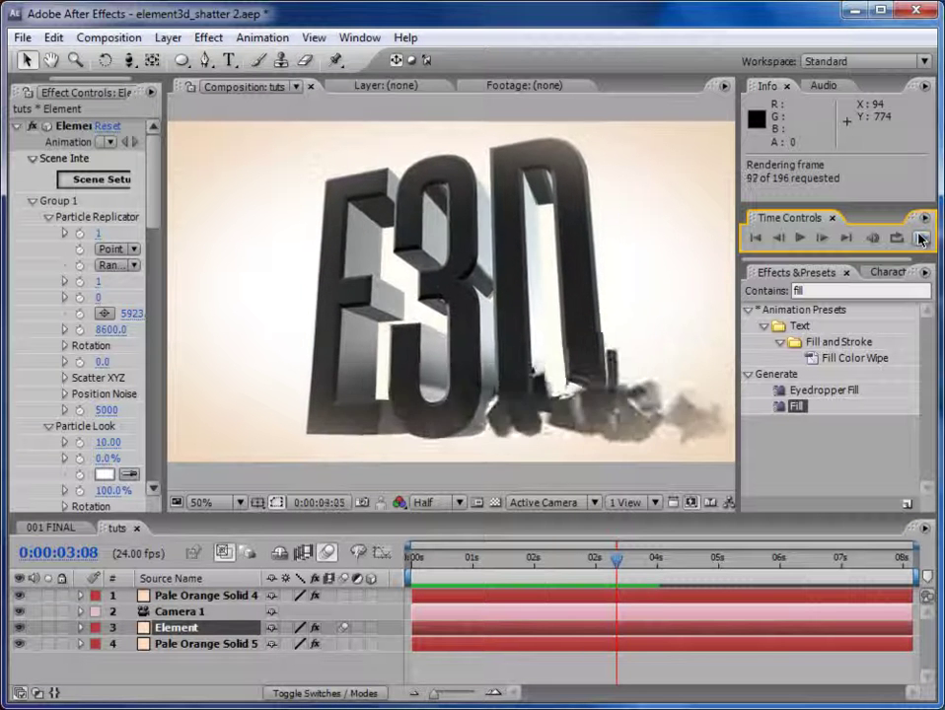
{"action": "left_click", "coordinate": [920, 239]}
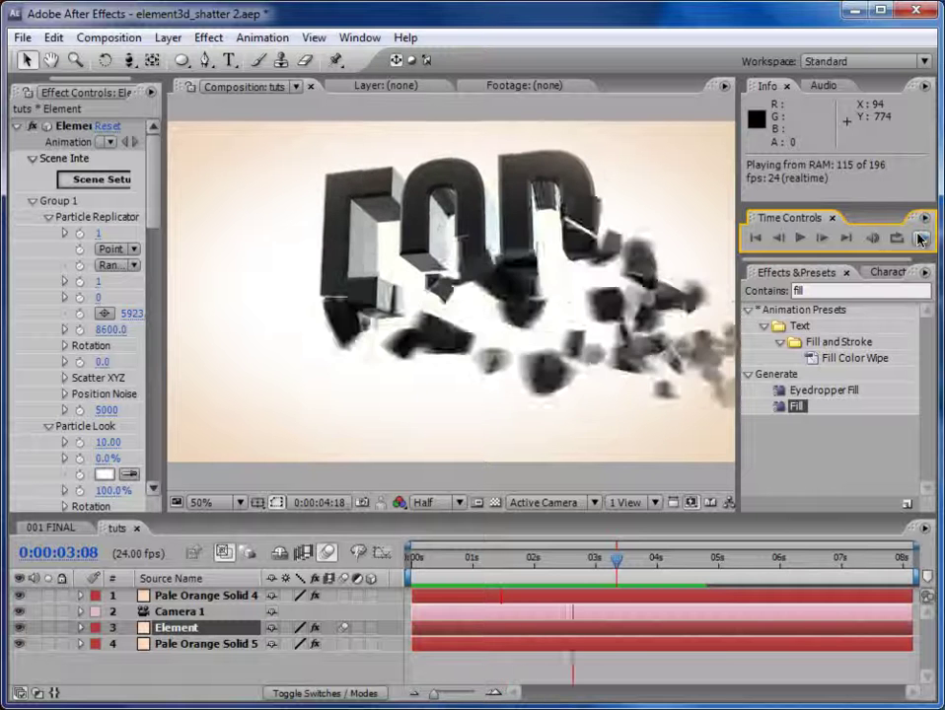
{"action": "left_click", "coordinate": [919, 239]}
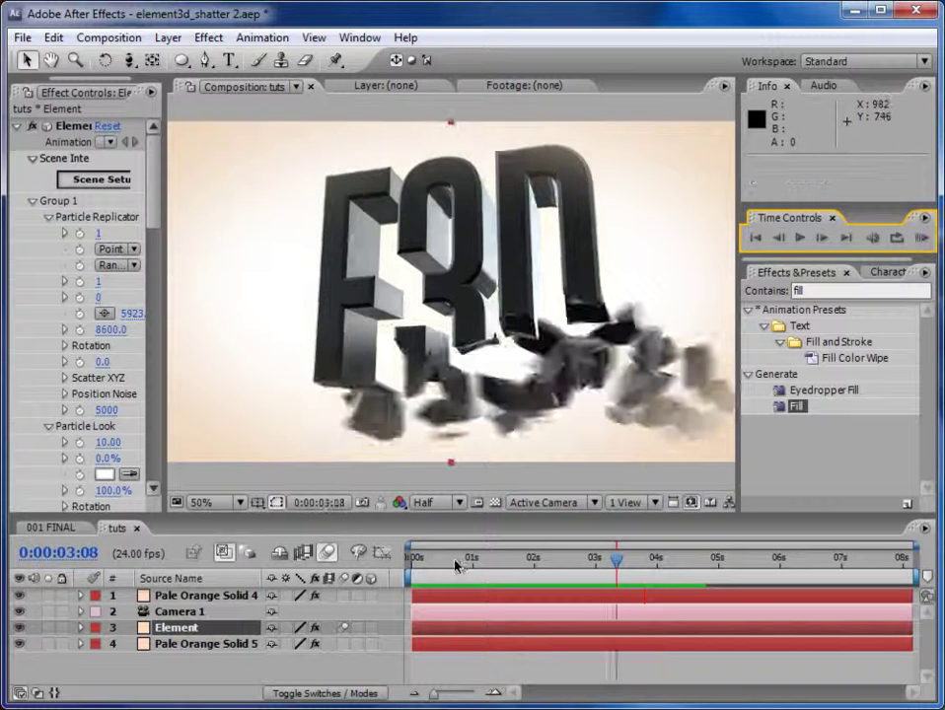
{"action": "left_click_drag", "start_coordinate": [456, 564], "coordinate": [642, 555]}
Try rotating the Element letters around the X axis, then undo the change.
{"action": "left_click_drag", "start_coordinate": [168, 304], "coordinate": [286, 296]}
{"action": "mouse_move", "coordinate": [162, 356]}
{"action": "left_mouse_down"}
{"action": "mouse_move", "coordinate": [414, 355]}
{"action": "mouse_move", "coordinate": [21, 359]}
{"action": "mouse_move", "coordinate": [158, 357]}
{"action": "left_mouse_up"}
{"action": "key", "text": "ctrl+z"}
{"action": "left_click_drag", "start_coordinate": [276, 202], "coordinate": [287, 431]}
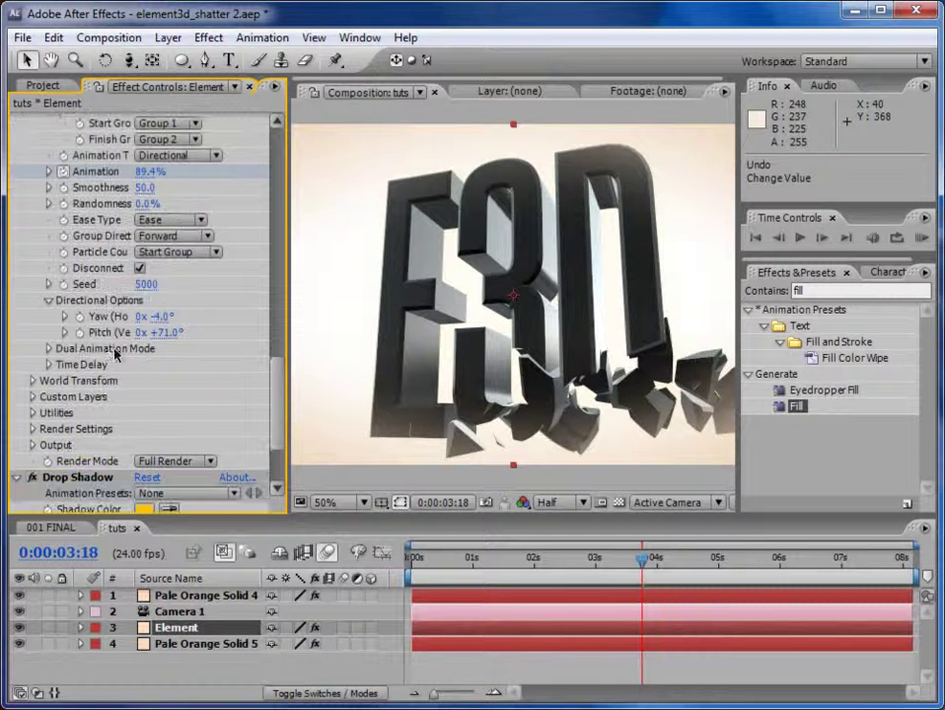
Set Dual Animation Mode to Directional with Yaw -15° and Pitch +86°, then preview.
{"action": "left_click", "coordinate": [48, 350]}
{"action": "left_click", "coordinate": [181, 365]}
{"action": "left_click", "coordinate": [196, 414]}
{"action": "scroll", "coordinate": [66, 329], "scroll_direction": "down", "scroll_amount": 2}
{"action": "left_click", "coordinate": [65, 326]}
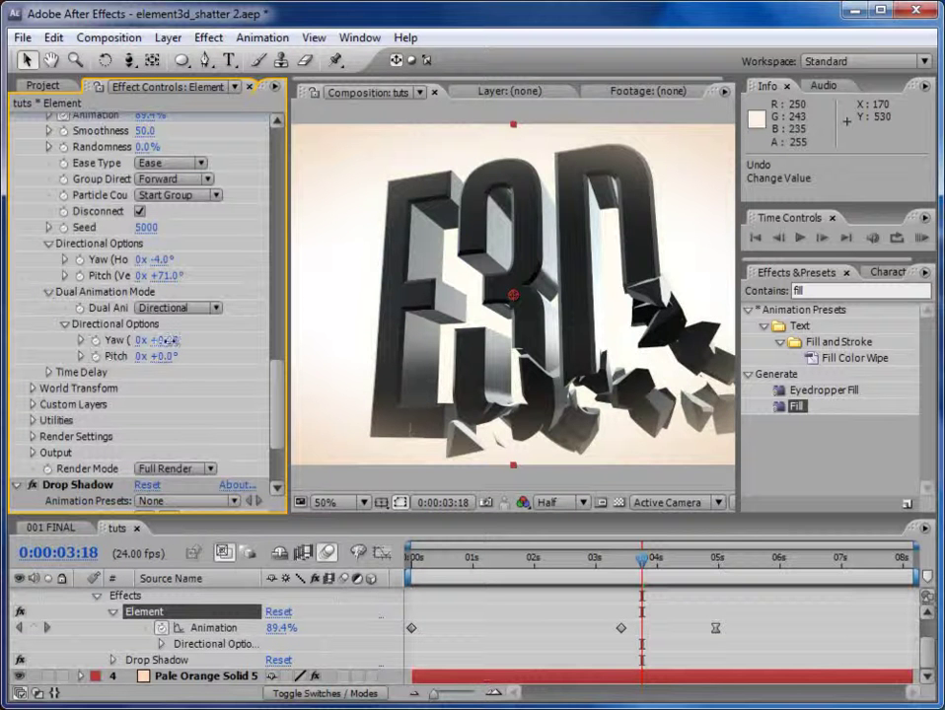
{"action": "left_click_drag", "start_coordinate": [158, 340], "coordinate": [241, 355]}
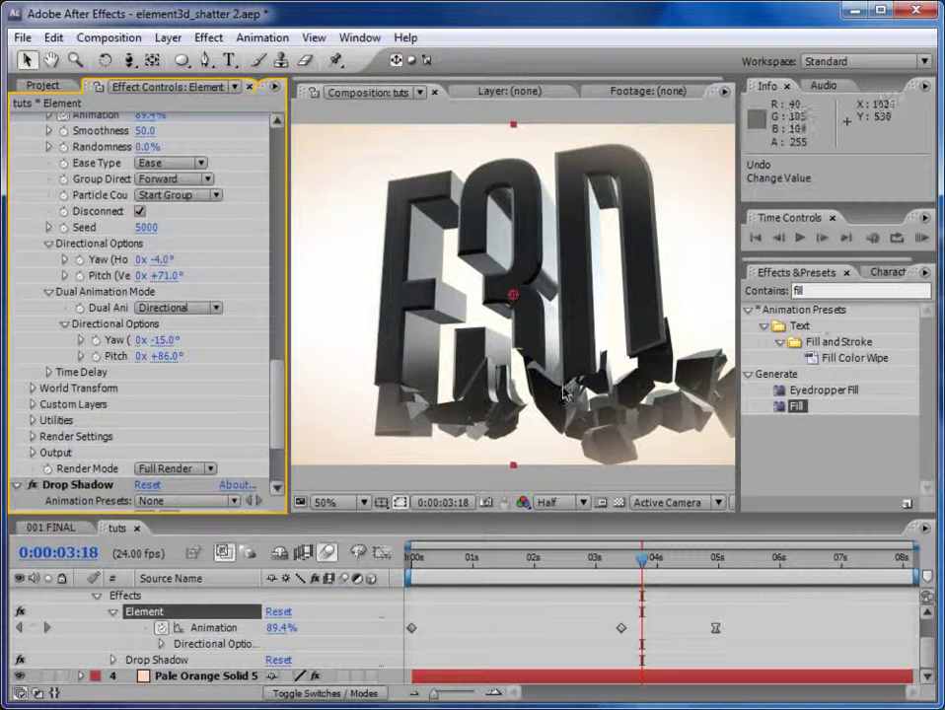
{"action": "left_click", "coordinate": [923, 241]}
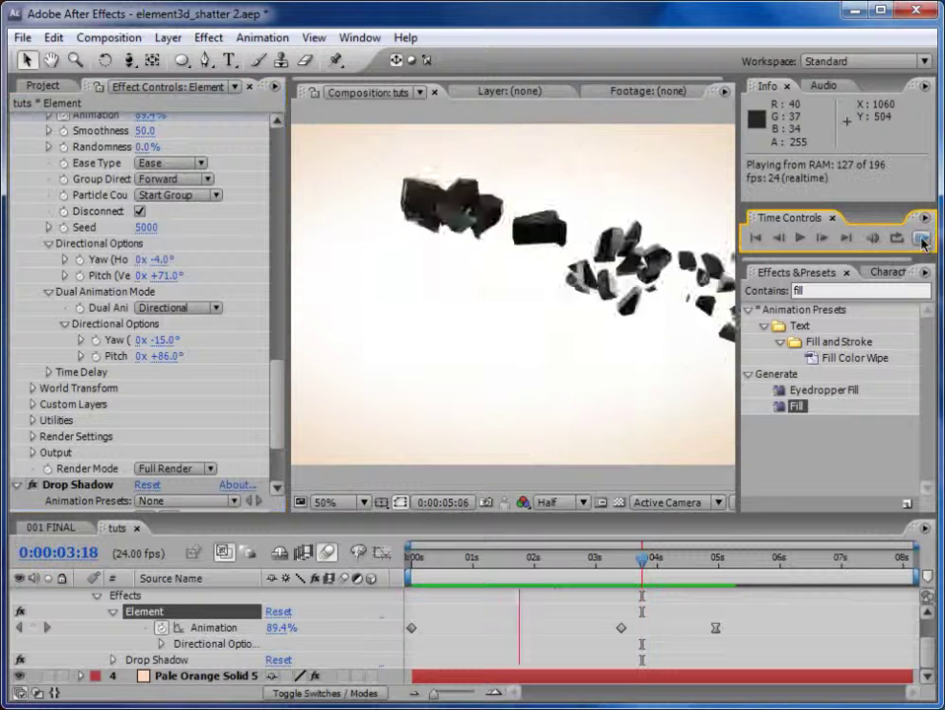
{"action": "left_click", "coordinate": [849, 233]}
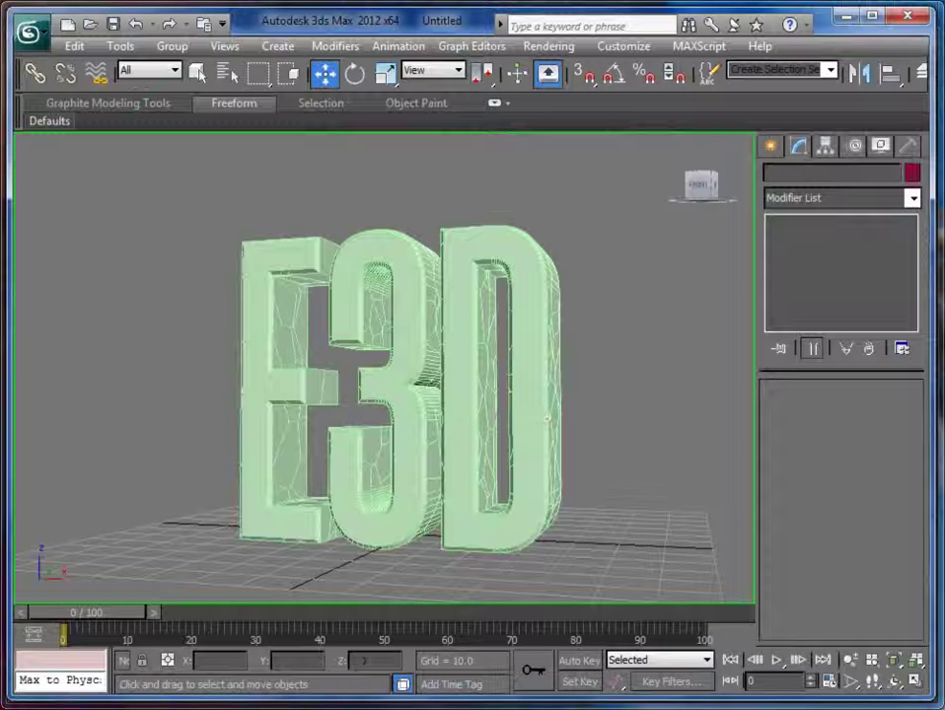
Raise a fragment above the D, then undo that move and several earlier fragment edits.
{"action": "left_click", "coordinate": [504, 249]}
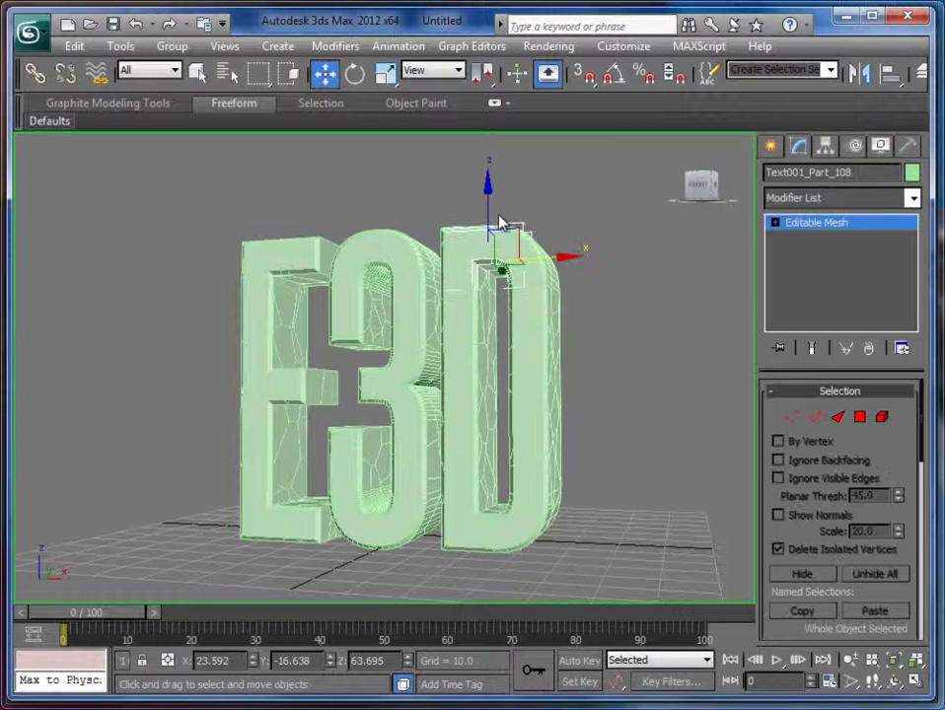
{"action": "left_click_drag", "start_coordinate": [492, 210], "coordinate": [516, 166]}
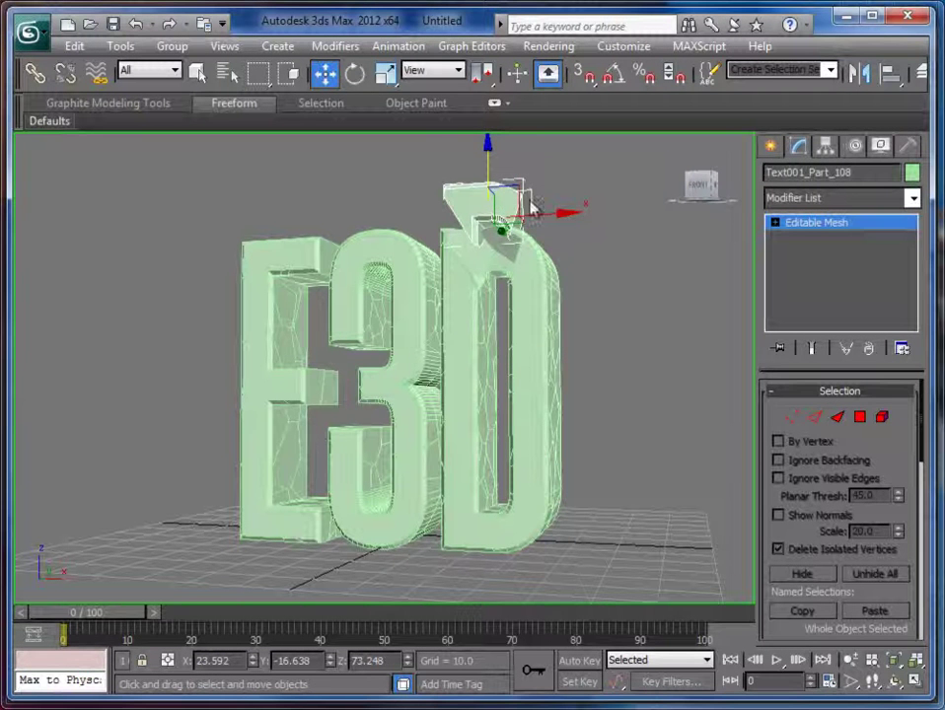
{"action": "key", "text": "ctrl+z"}
{"action": "key", "text": "ctrl+z"}
{"action": "key", "text": "ctrl+z"}
{"action": "key", "text": "ctrl+z"}
{"action": "key", "text": "ctrl+z"}
{"action": "key", "text": "ctrl+z"}
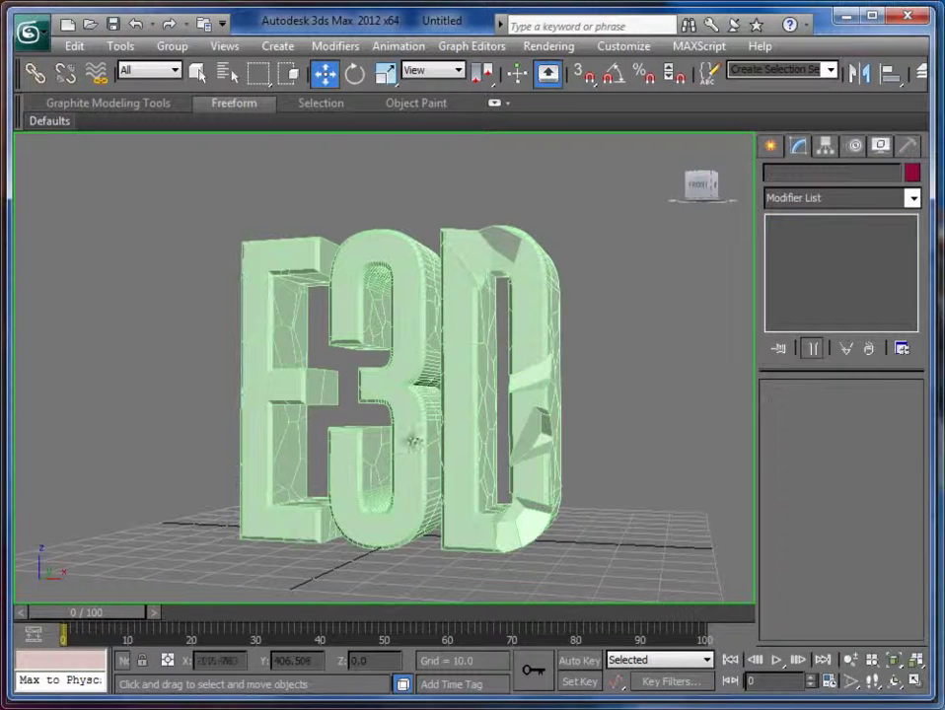
{"action": "key", "text": "ctrl+z"}
{"action": "key", "text": "ctrl+z"}
{"action": "key", "text": "ctrl+z"}
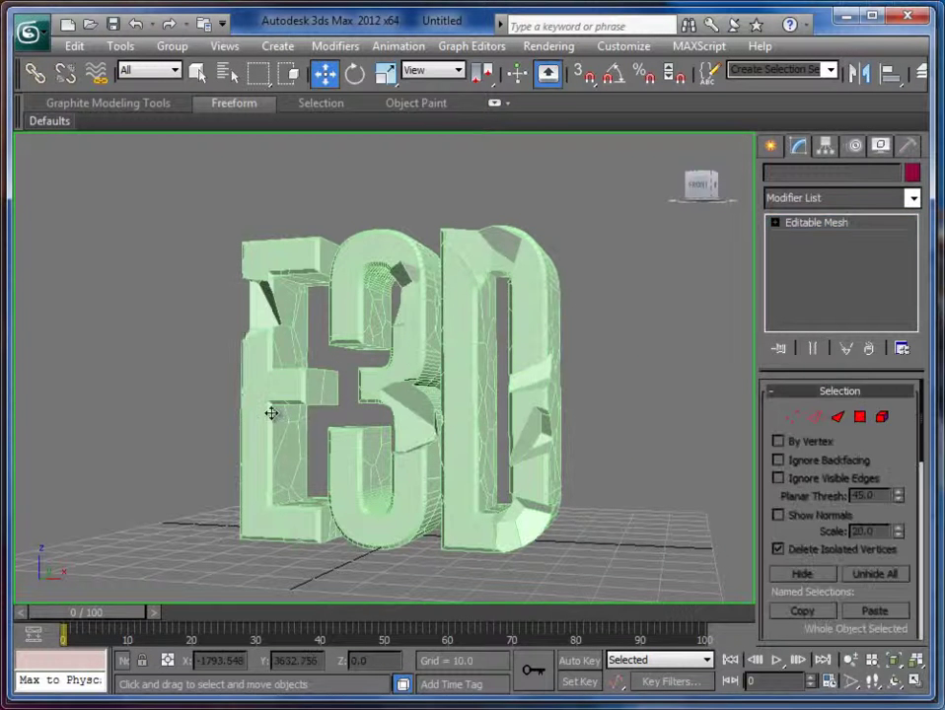
{"action": "key", "text": "ctrl+z"}
{"action": "key", "text": "ctrl+z"}
{"action": "key", "text": "ctrl+z"}
{"action": "key", "text": "ctrl+z"}
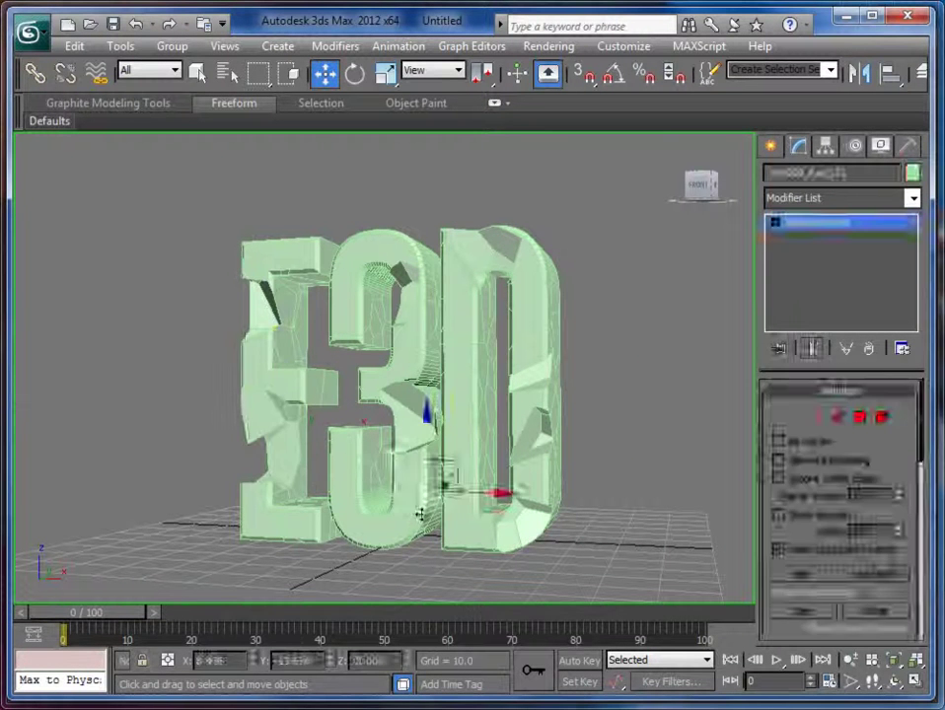
{"action": "key", "text": "ctrl+z"}
{"action": "key", "text": "ctrl+z"}
{"action": "key", "text": "ctrl+z"}
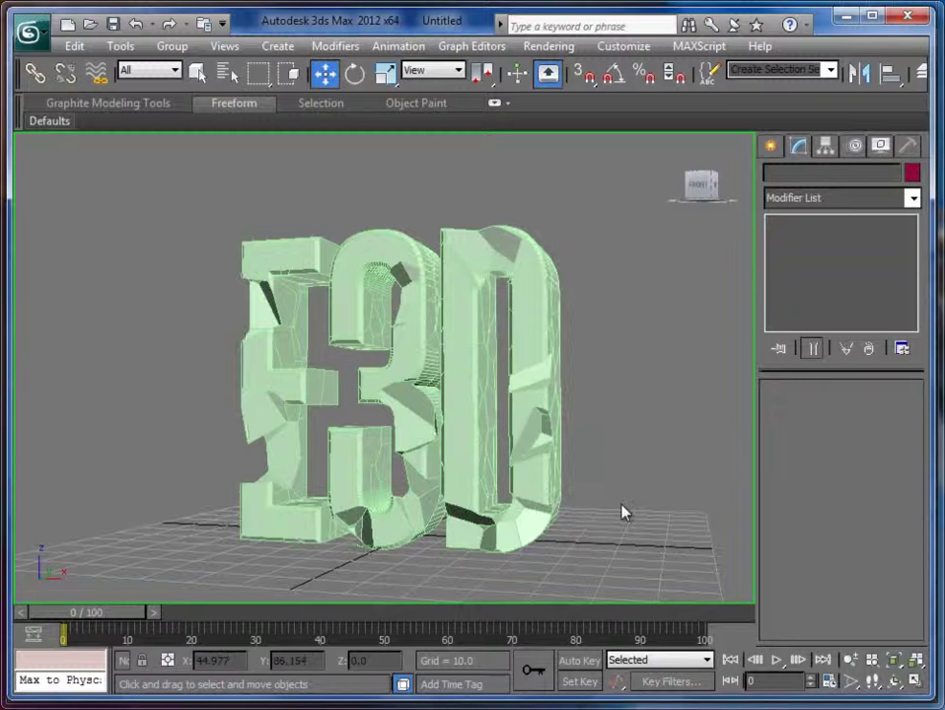
{"action": "key", "text": "ctrl+z"}
{"action": "key", "text": "ctrl+z"}
{"action": "key", "text": "ctrl+z"}
{"action": "key", "text": "ctrl+z"}
Export the chipped E3D model from 3ds Max as the shatter OBJ file.
{"action": "left_click", "coordinate": [44, 37]}
{"action": "mouse_move", "coordinate": [77, 321]}
{"action": "left_click", "coordinate": [236, 97]}
{"action": "left_click", "coordinate": [135, 266]}
{"action": "left_click", "coordinate": [219, 593]}
{"action": "left_click", "coordinate": [625, 593]}
{"action": "left_click", "coordinate": [357, 517]}
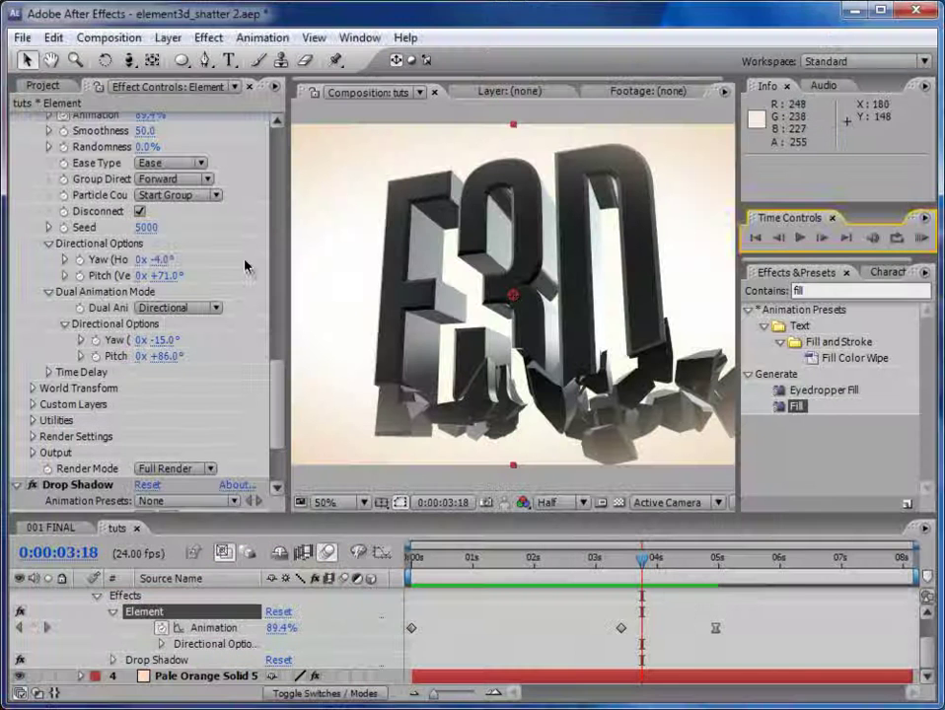
Import shatter2.obj into Element's Scene Setup beside shatter and assign it to group 2.
{"action": "scroll", "coordinate": [281, 380], "scroll_direction": "up", "scroll_amount": 15}
{"action": "left_click", "coordinate": [95, 173]}
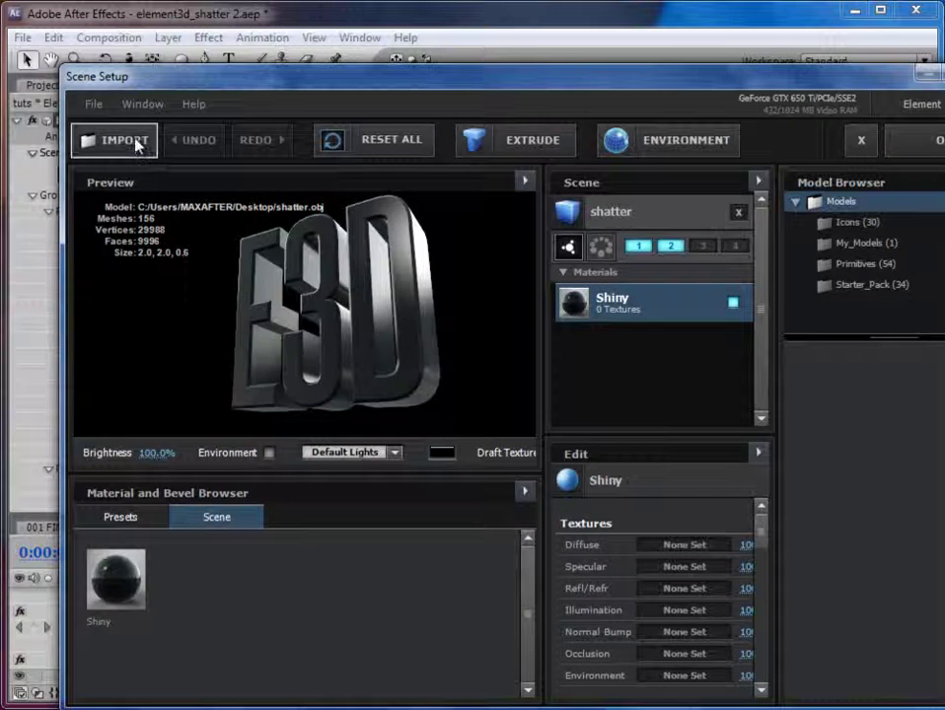
{"action": "left_click", "coordinate": [138, 146]}
{"action": "left_click", "coordinate": [532, 371]}
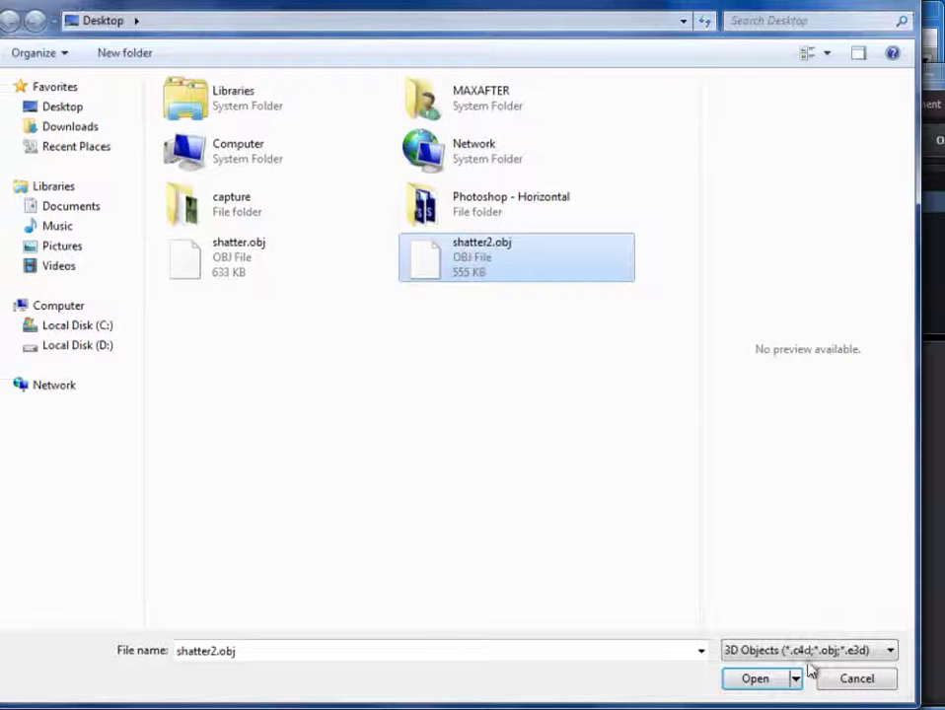
{"action": "left_click", "coordinate": [760, 681]}
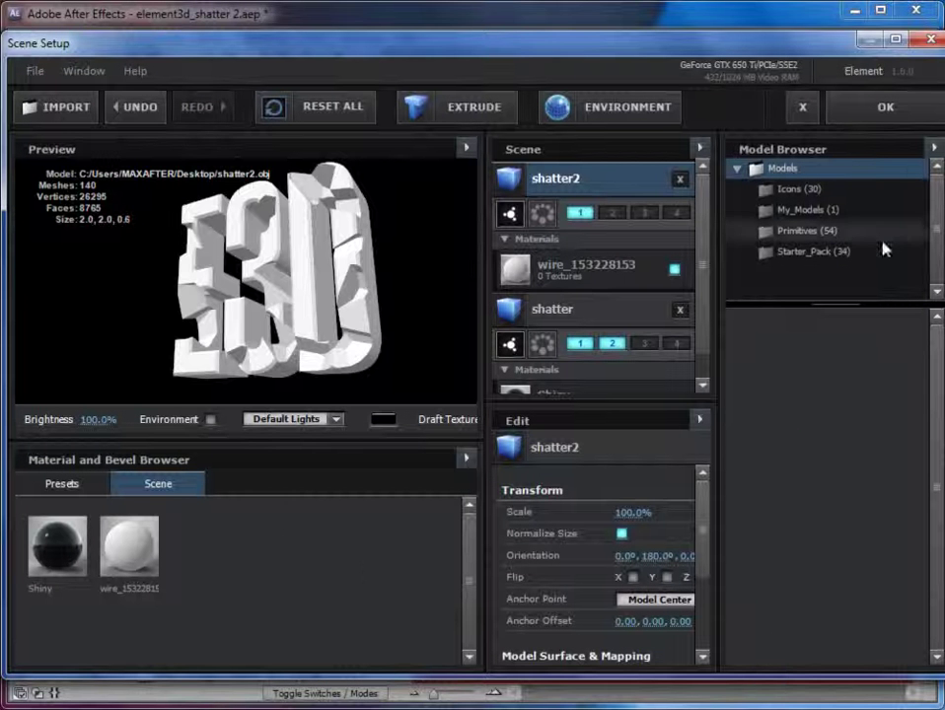
{"action": "left_click", "coordinate": [612, 213]}
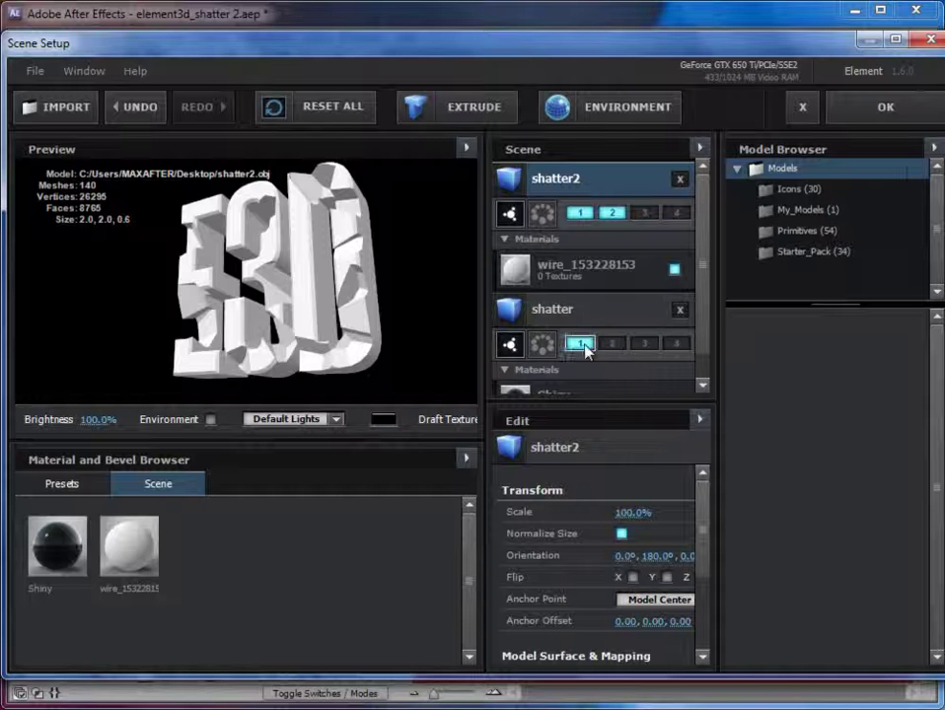
{"action": "left_click", "coordinate": [881, 114]}
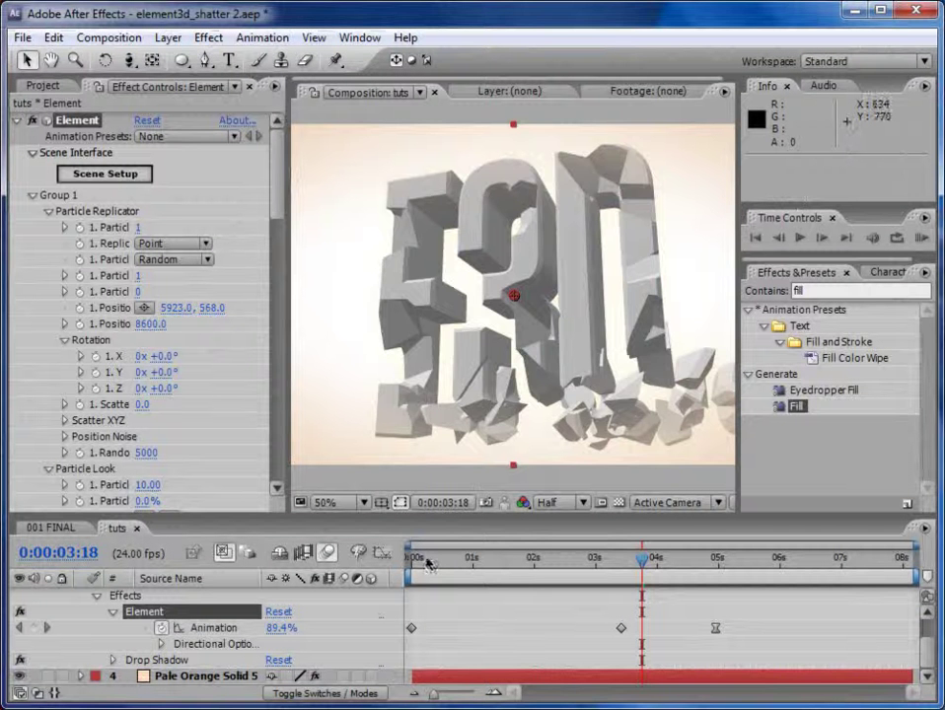
{"action": "left_click_drag", "start_coordinate": [428, 563], "coordinate": [703, 596]}
{"action": "left_click", "coordinate": [105, 174]}
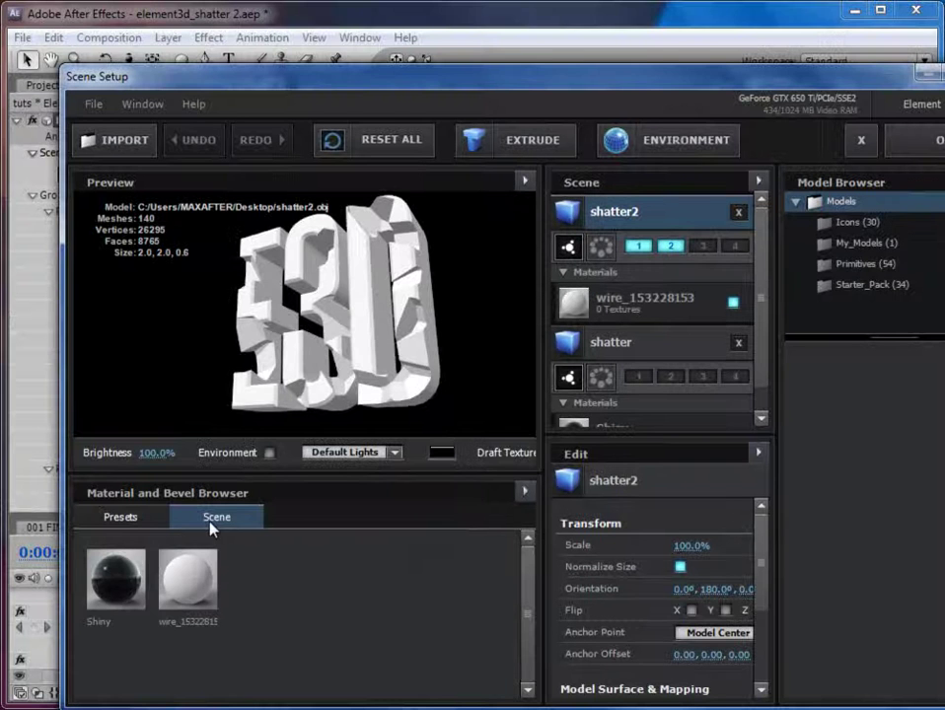
{"action": "left_click", "coordinate": [152, 521]}
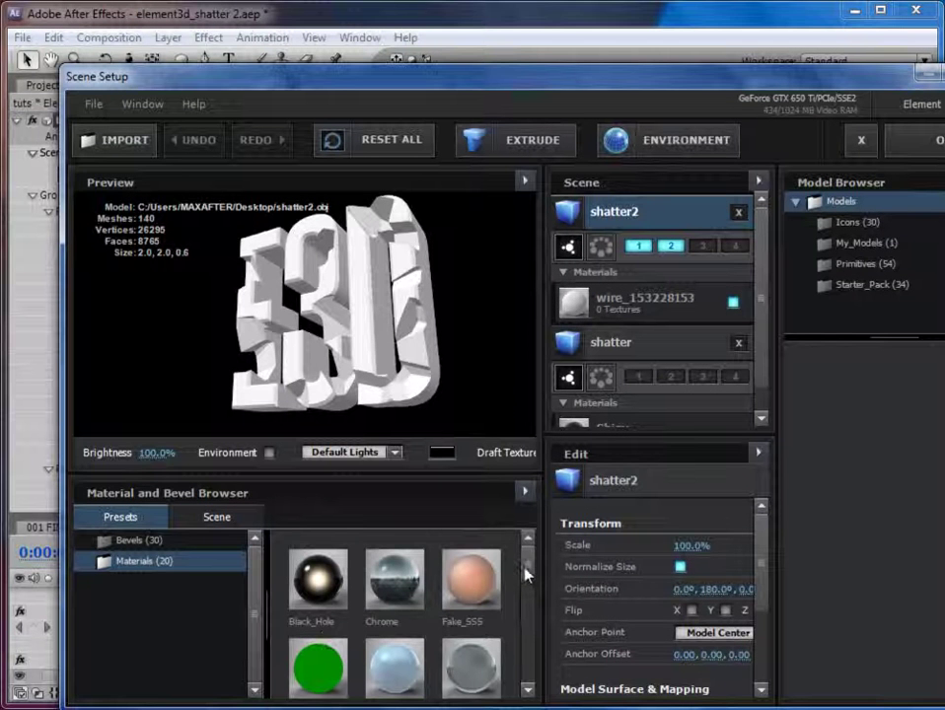
{"action": "left_click_drag", "start_coordinate": [525, 575], "coordinate": [438, 519]}
{"action": "left_click", "coordinate": [886, 107]}
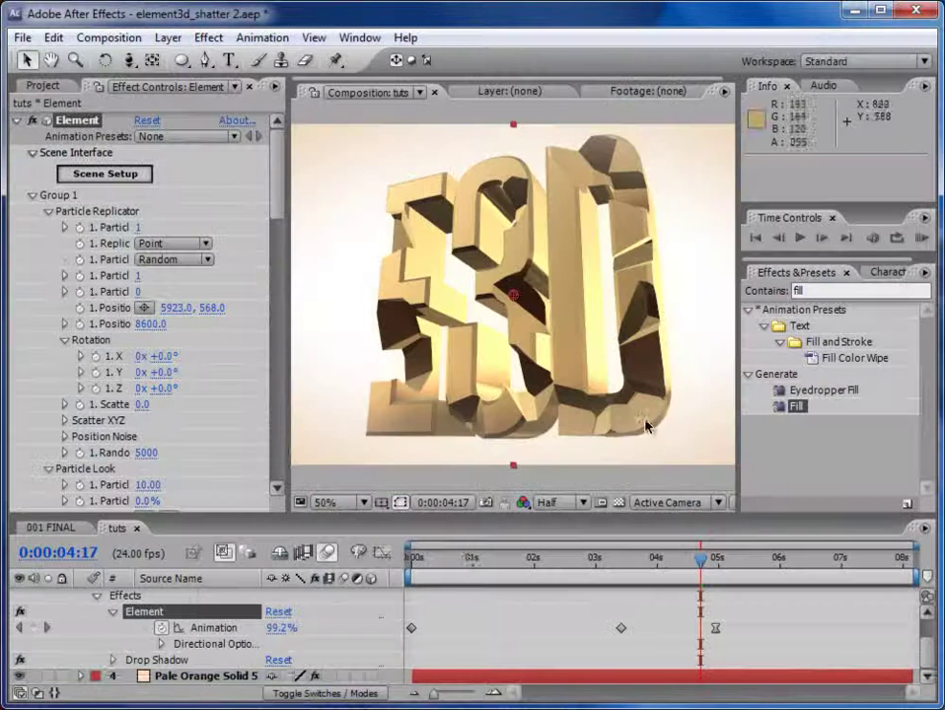
{"action": "left_click_drag", "start_coordinate": [471, 565], "coordinate": [681, 564]}
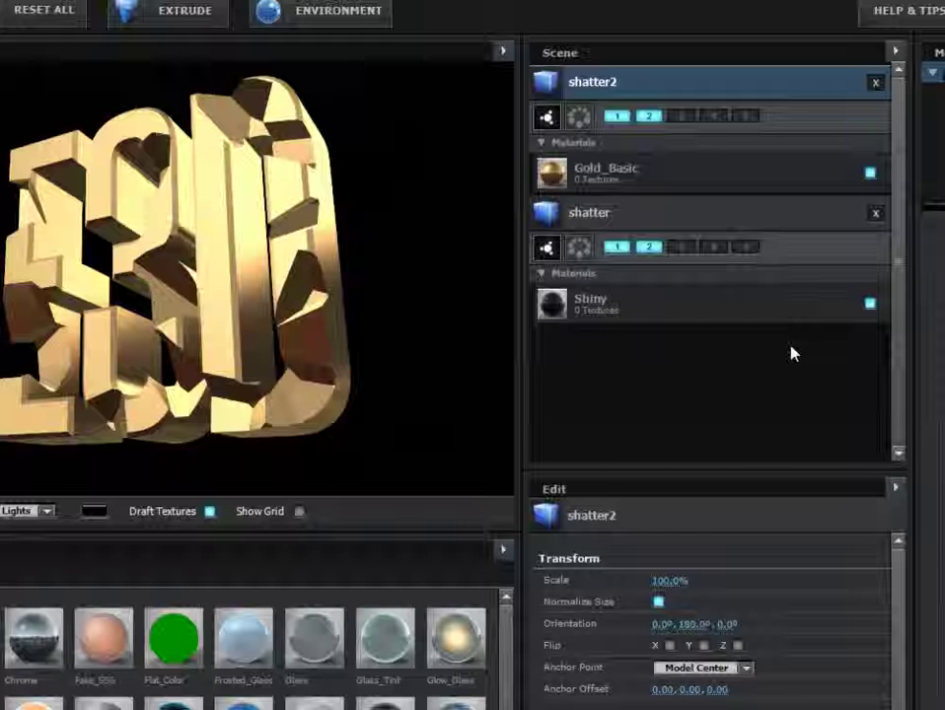
{"action": "left_click", "coordinate": [681, 117]}
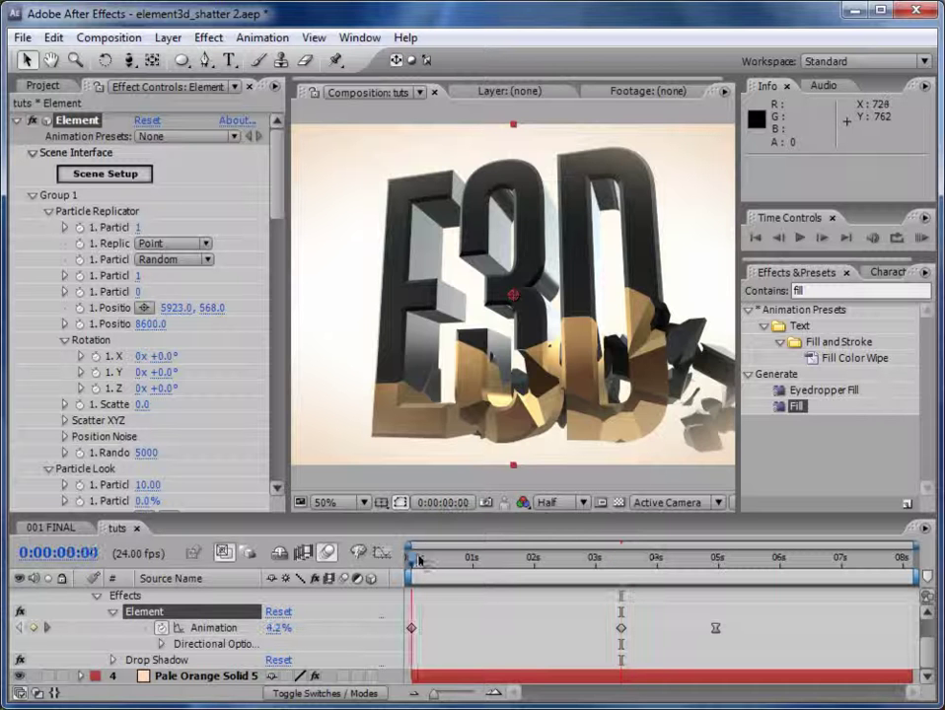
{"action": "left_click_drag", "start_coordinate": [420, 560], "coordinate": [574, 565]}
{"action": "left_click", "coordinate": [615, 568]}
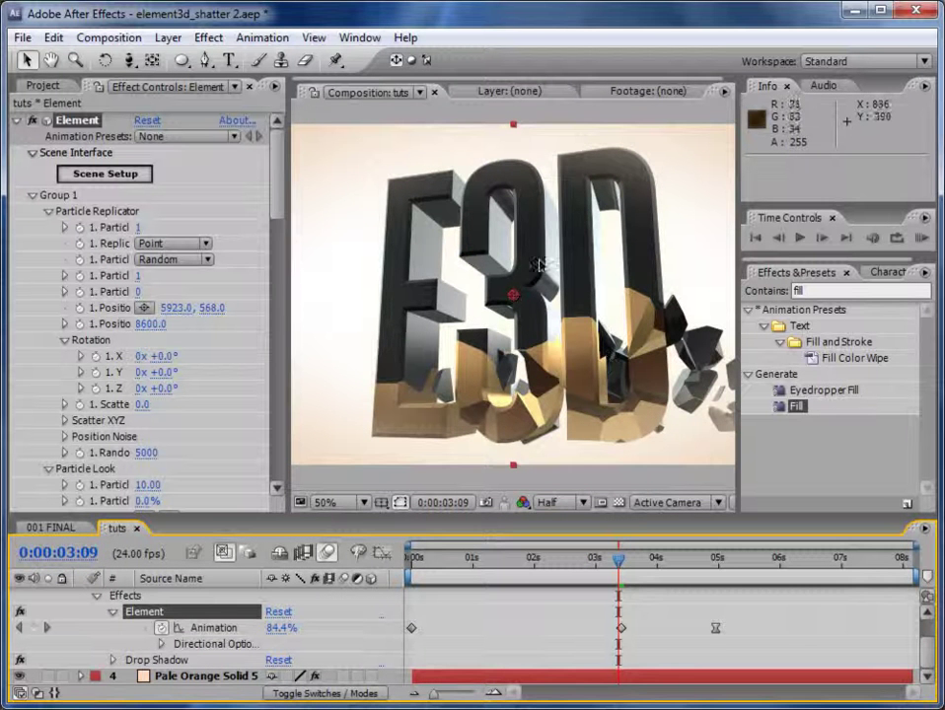
{"action": "left_click_drag", "start_coordinate": [621, 566], "coordinate": [598, 564]}
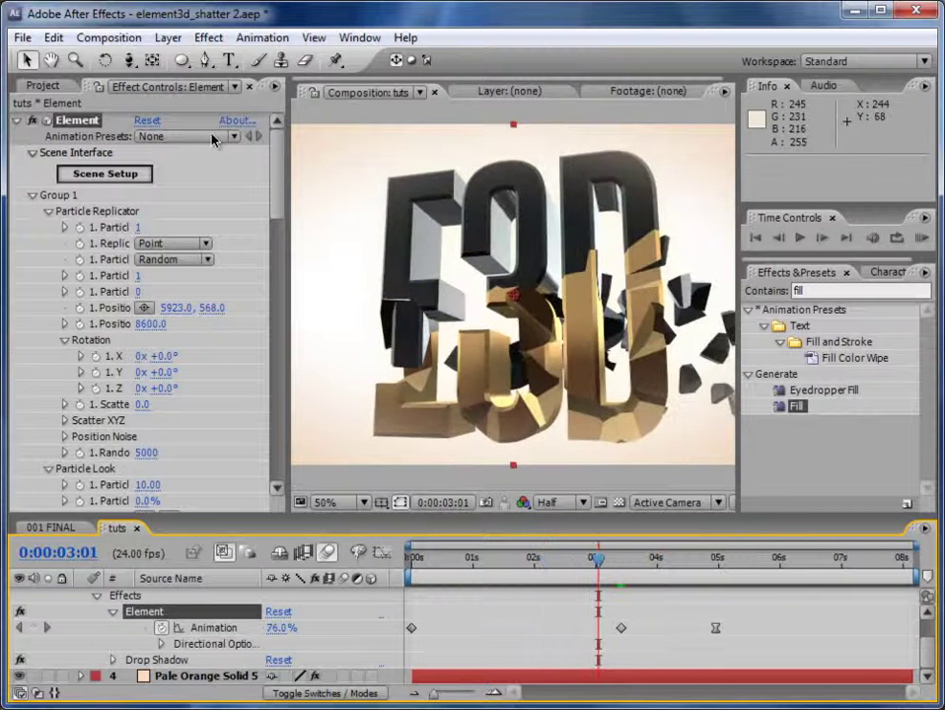
In Element's Scene Setup, try the Two_Color_Red material on the shatter model.
{"action": "left_click", "coordinate": [108, 174]}
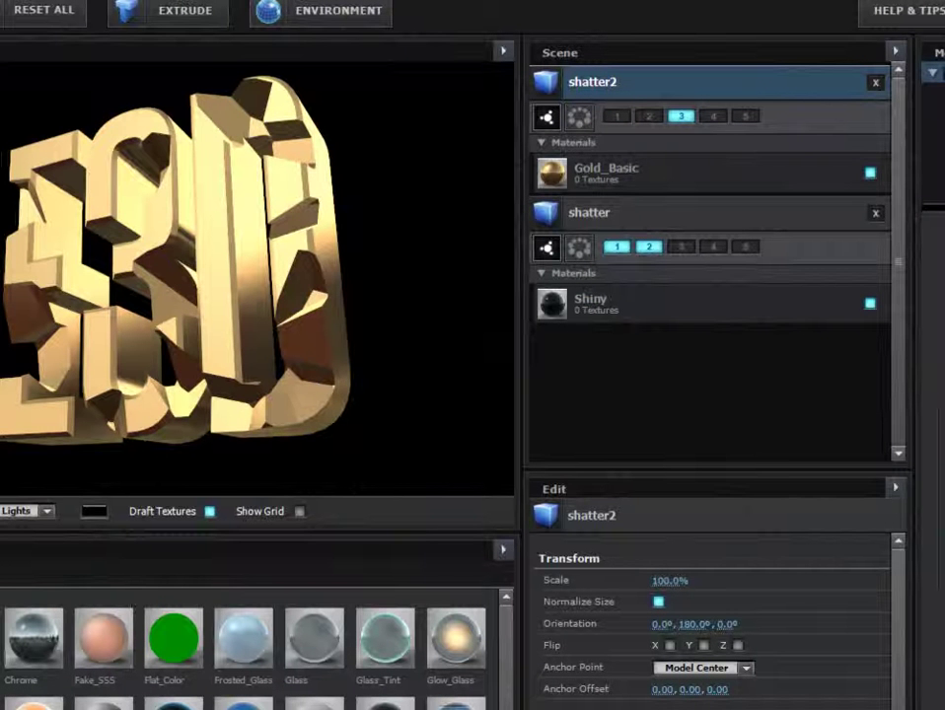
{"action": "left_click", "coordinate": [654, 211]}
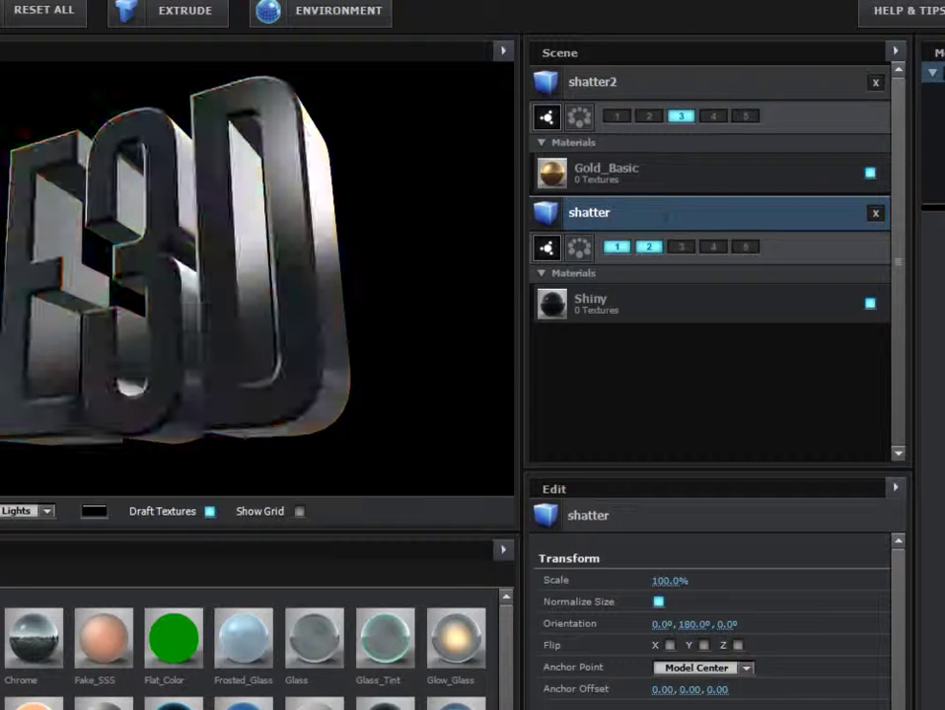
{"action": "left_click_drag", "start_coordinate": [667, 216], "coordinate": [257, 477]}
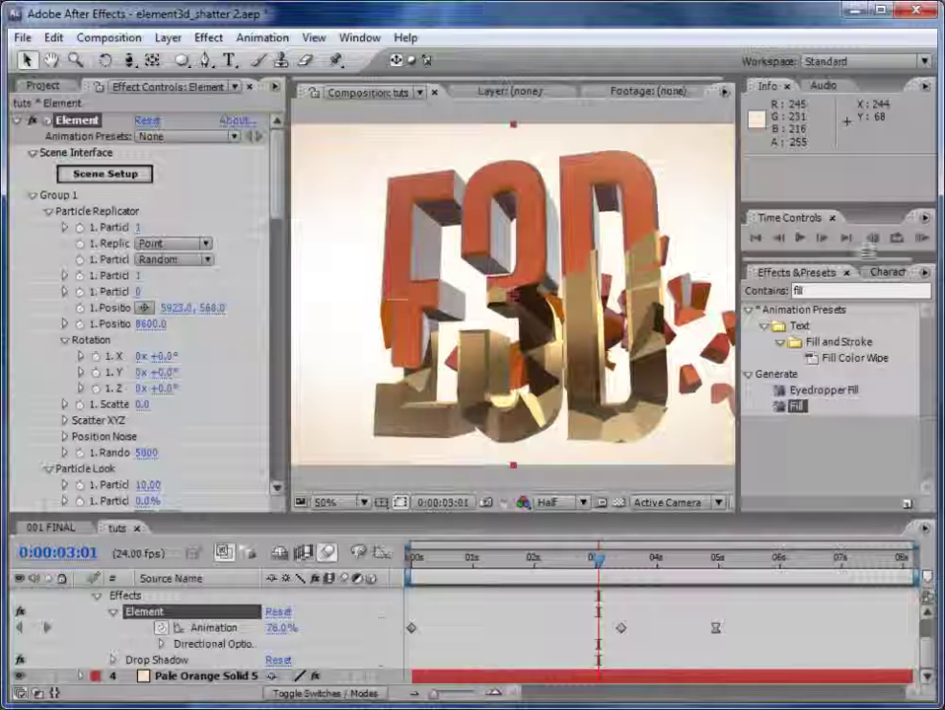
{"action": "left_click", "coordinate": [922, 238]}
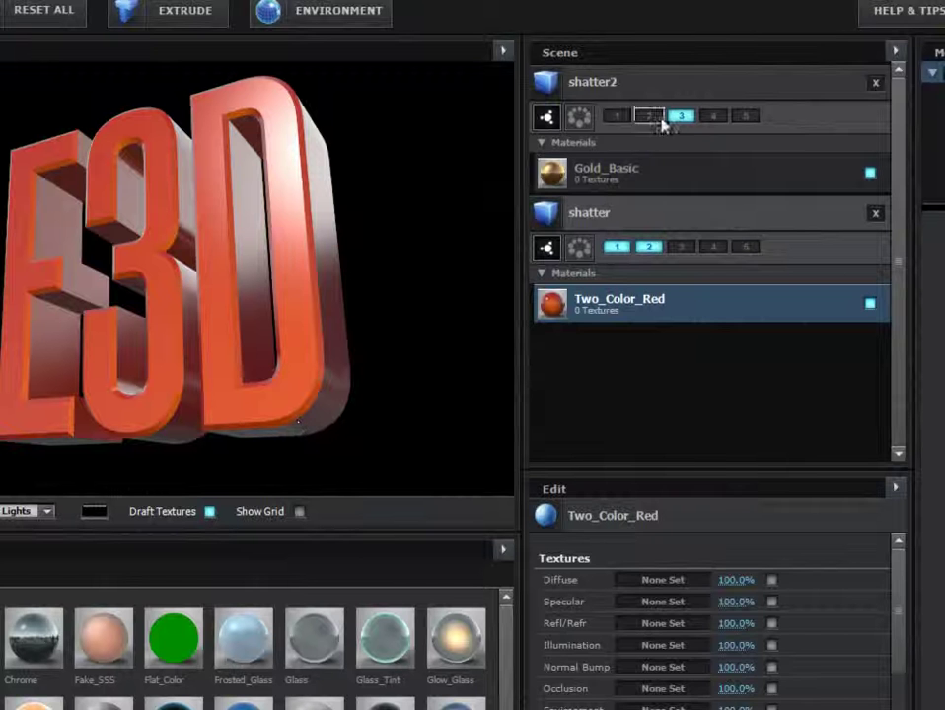
Give the shatter model Gold_Basic and the shatter2 fragments the Shiny material.
{"action": "left_click", "coordinate": [592, 214]}
{"action": "left_click_drag", "start_coordinate": [553, 172], "coordinate": [552, 303]}
{"action": "left_click", "coordinate": [703, 86]}
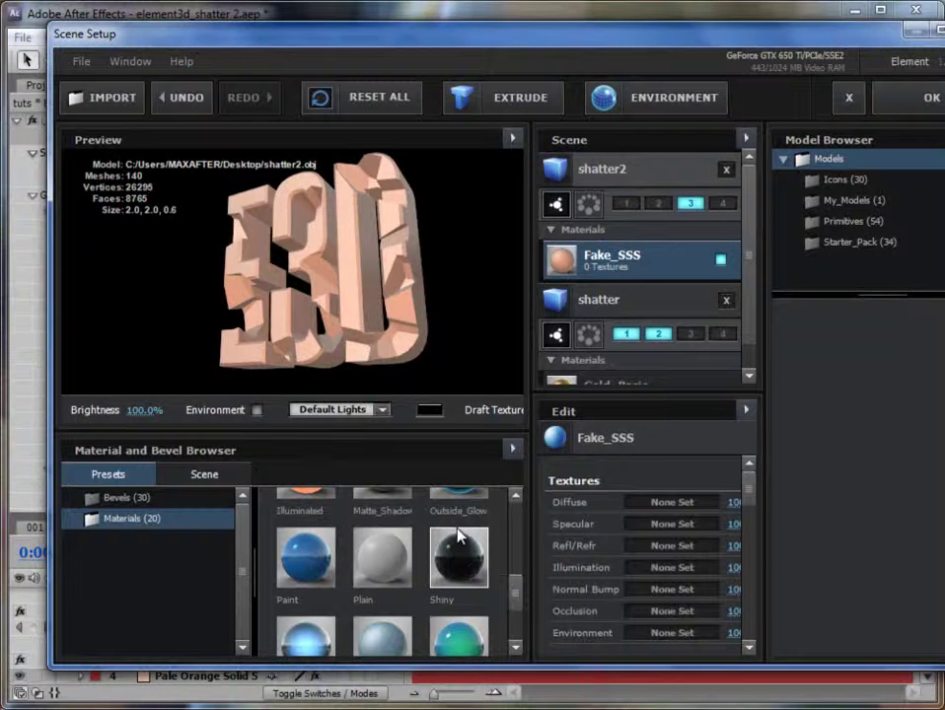
{"action": "left_click", "coordinate": [459, 557]}
Apply the Scene Setup changes, RAM preview the animation, and stop at 0:00:03:17.
{"action": "left_click", "coordinate": [931, 97]}
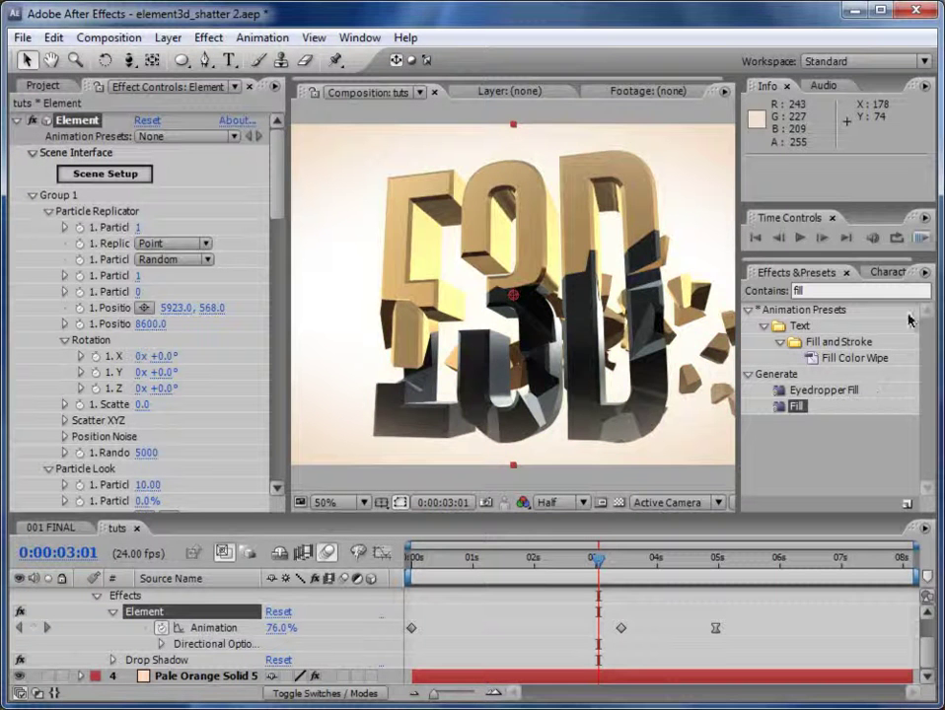
{"action": "left_click", "coordinate": [922, 239]}
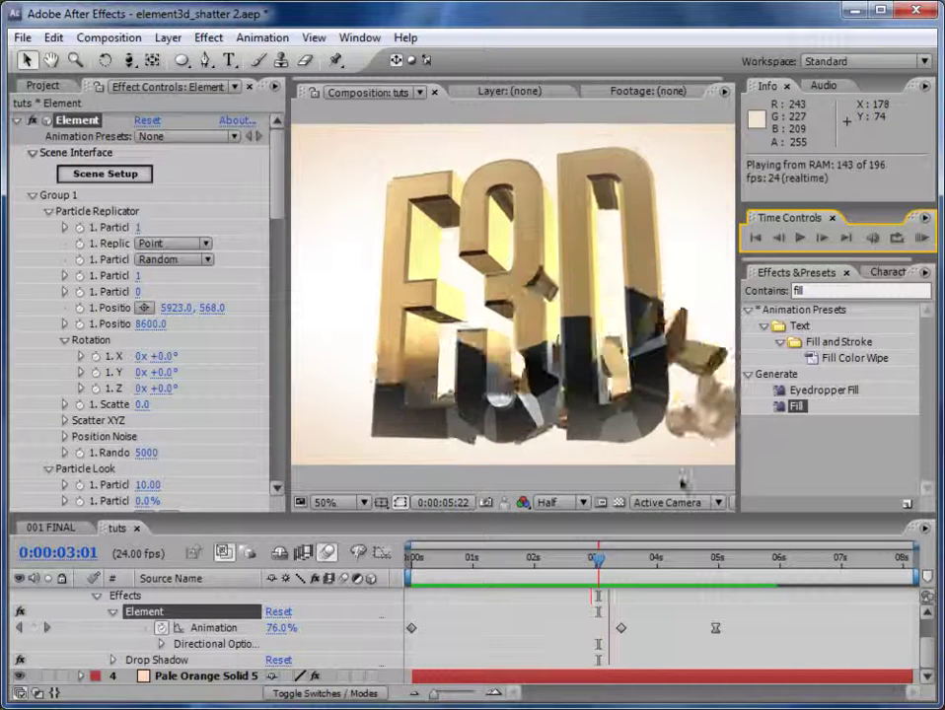
{"action": "left_click", "coordinate": [506, 566]}
{"action": "left_click_drag", "start_coordinate": [530, 573], "coordinate": [639, 565]}
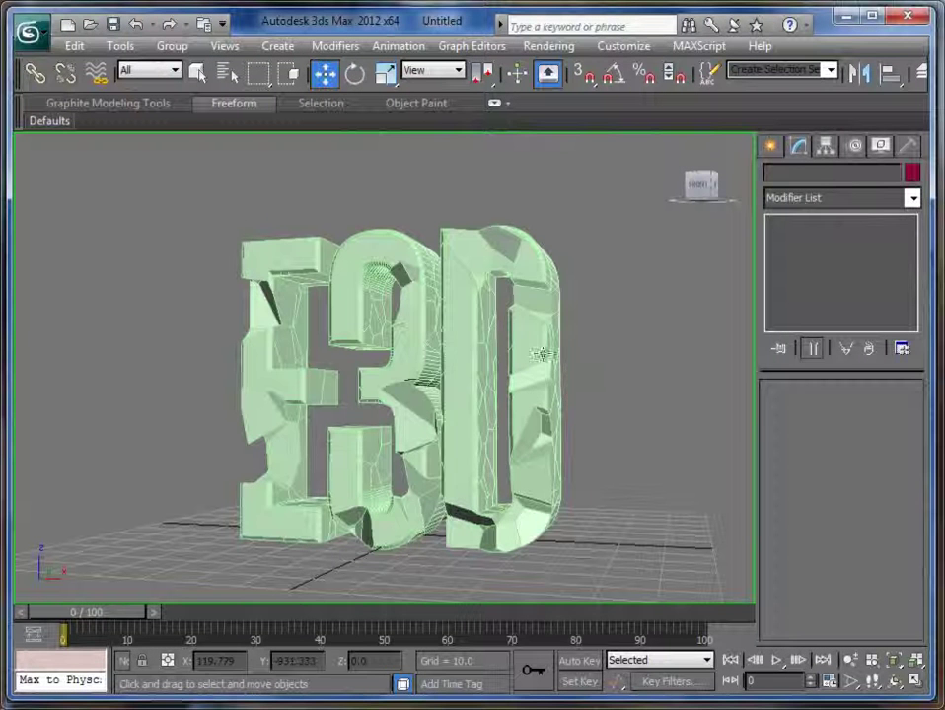
Delete the lower broken piece of the D from the shattered E3D text.
{"action": "left_click", "coordinate": [538, 351]}
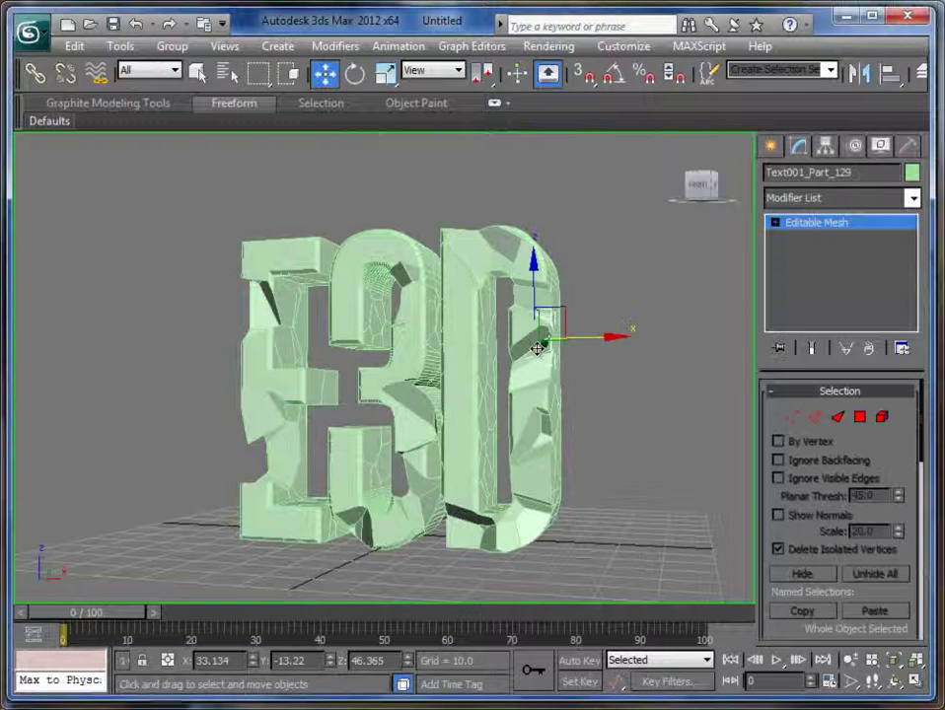
{"action": "left_click", "coordinate": [612, 382]}
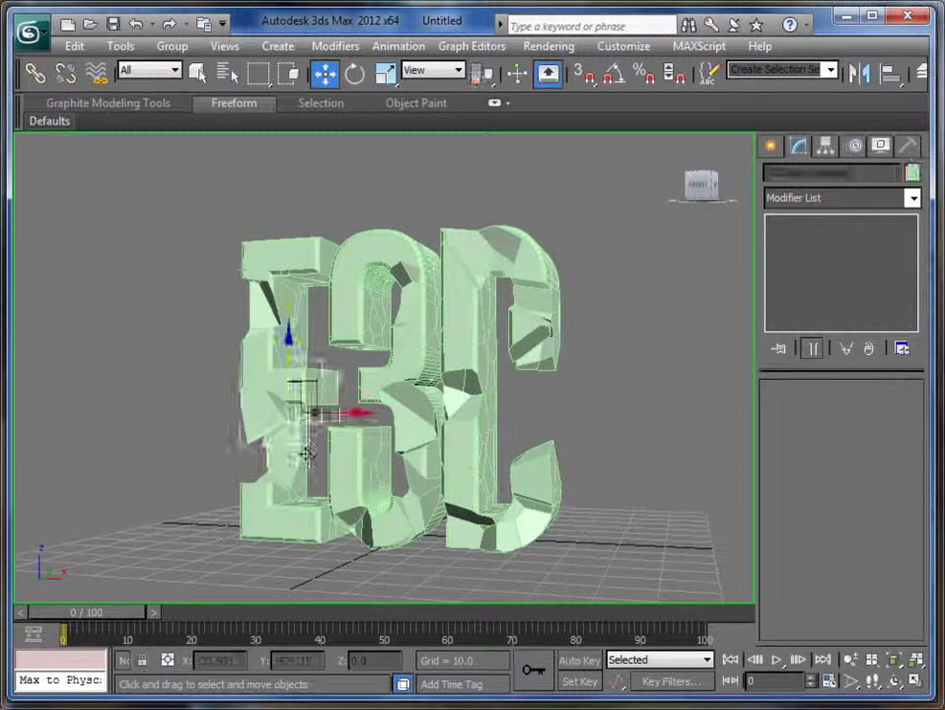
{"action": "left_click", "coordinate": [352, 471]}
{"action": "left_click", "coordinate": [483, 462]}
{"action": "key", "text": "Delete"}
{"action": "left_click", "coordinate": [35, 30]}
Export the remaining pieces to the desktop as shatter3.obj and return to After Effects.
{"action": "mouse_move", "coordinate": [98, 338]}
{"action": "left_click", "coordinate": [228, 122]}
{"action": "left_click", "coordinate": [380, 261]}
{"action": "left_click", "coordinate": [215, 592]}
{"action": "left_click", "coordinate": [214, 593]}
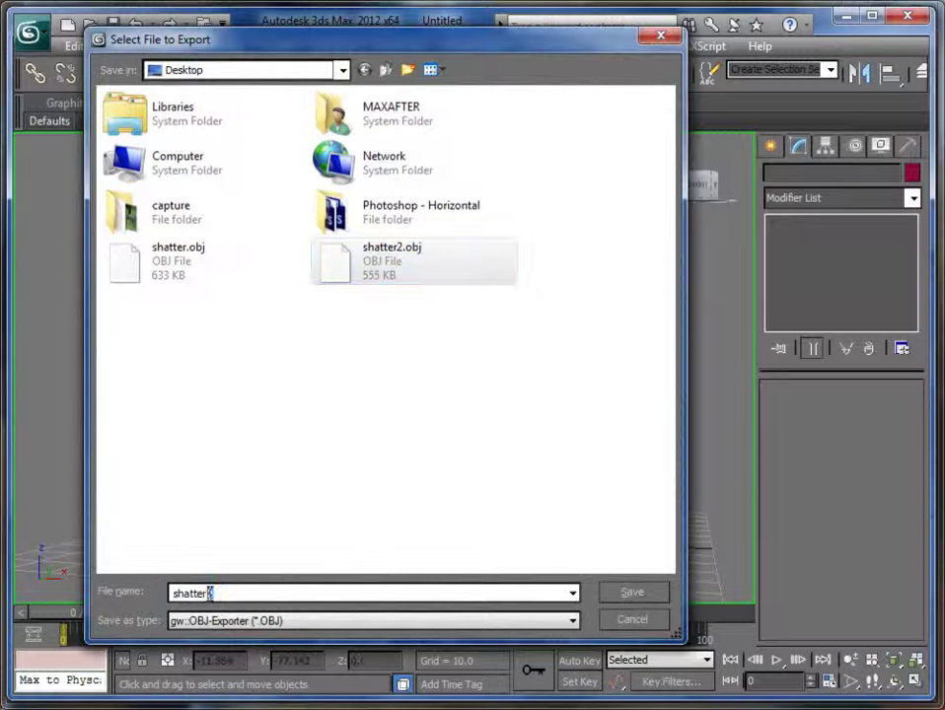
{"action": "type", "text": "3"}
{"action": "left_click", "coordinate": [637, 596]}
{"action": "left_click", "coordinate": [380, 516]}
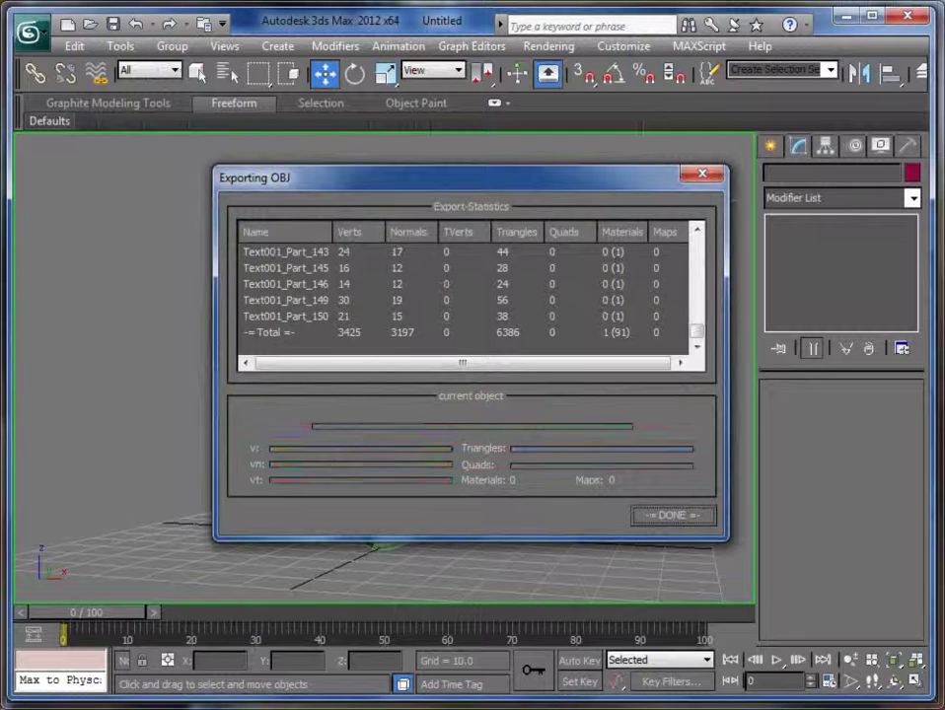
{"action": "left_click", "coordinate": [672, 515]}
{"action": "left_click", "coordinate": [849, 18]}
Remove the shatter2 fragment model from Element's Scene Setup.
{"action": "left_click", "coordinate": [87, 176]}
{"action": "left_click", "coordinate": [601, 173]}
{"action": "left_click", "coordinate": [711, 89]}
{"action": "left_click", "coordinate": [875, 82]}
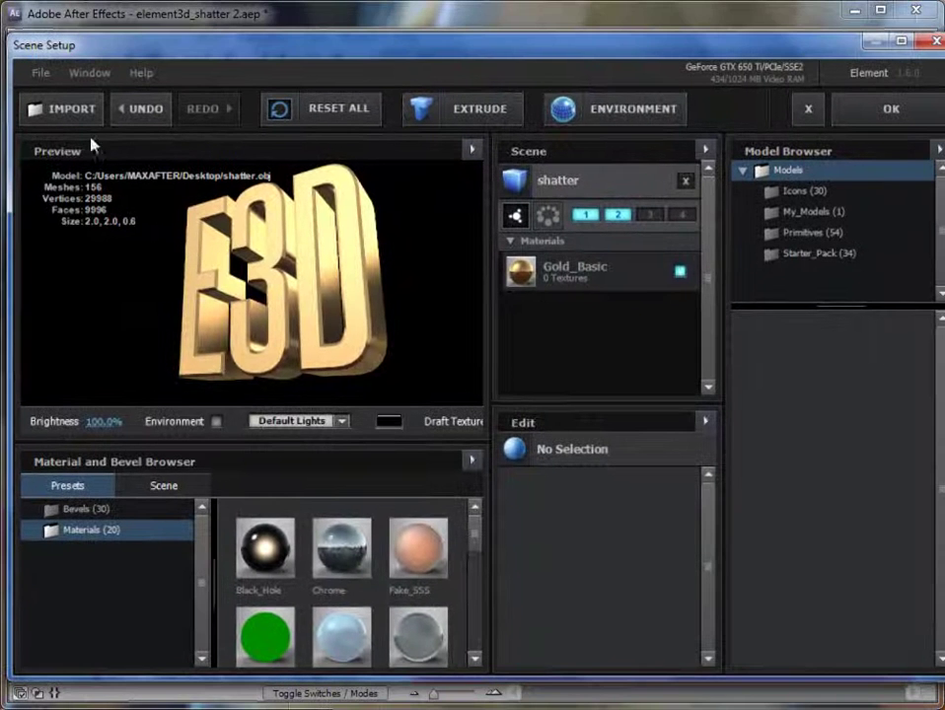
Import shatter3.obj into the scene and scrub the composition to check it.
{"action": "left_click", "coordinate": [61, 106]}
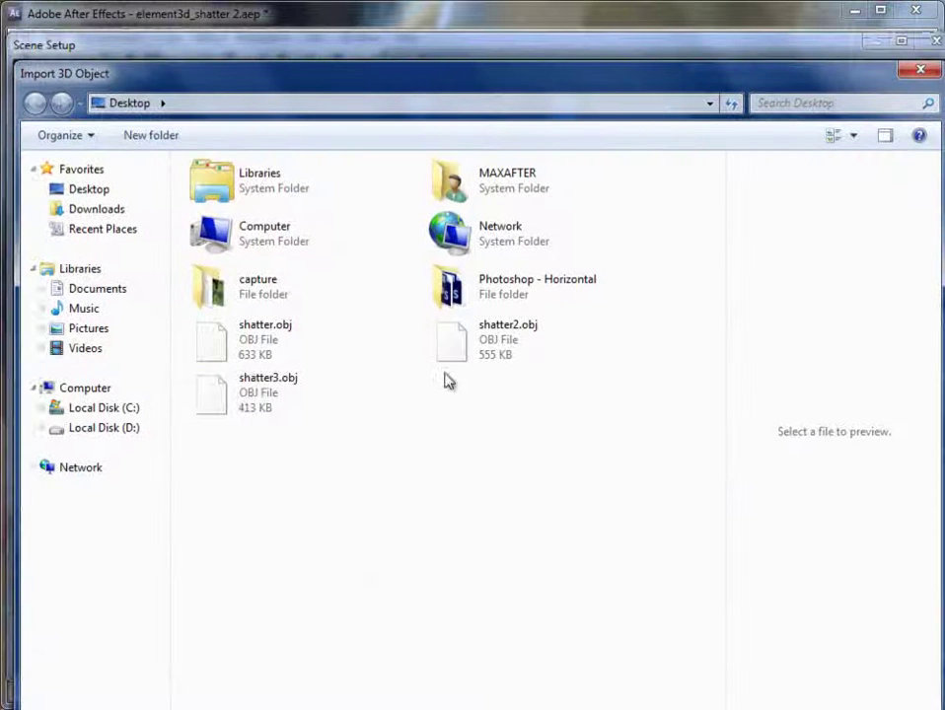
{"action": "left_click", "coordinate": [234, 397]}
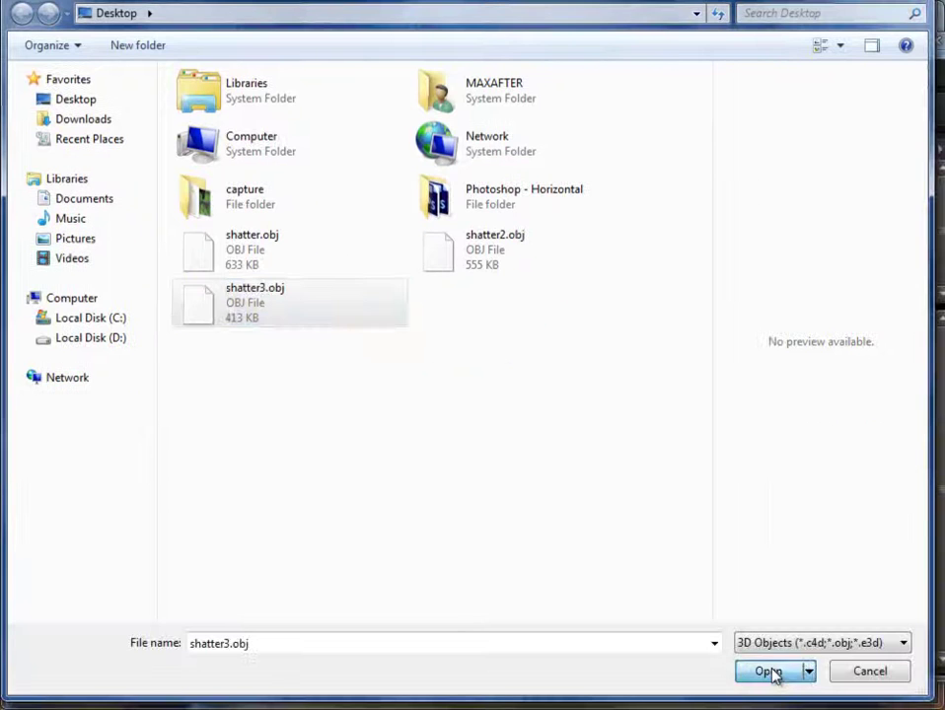
{"action": "left_click", "coordinate": [773, 675]}
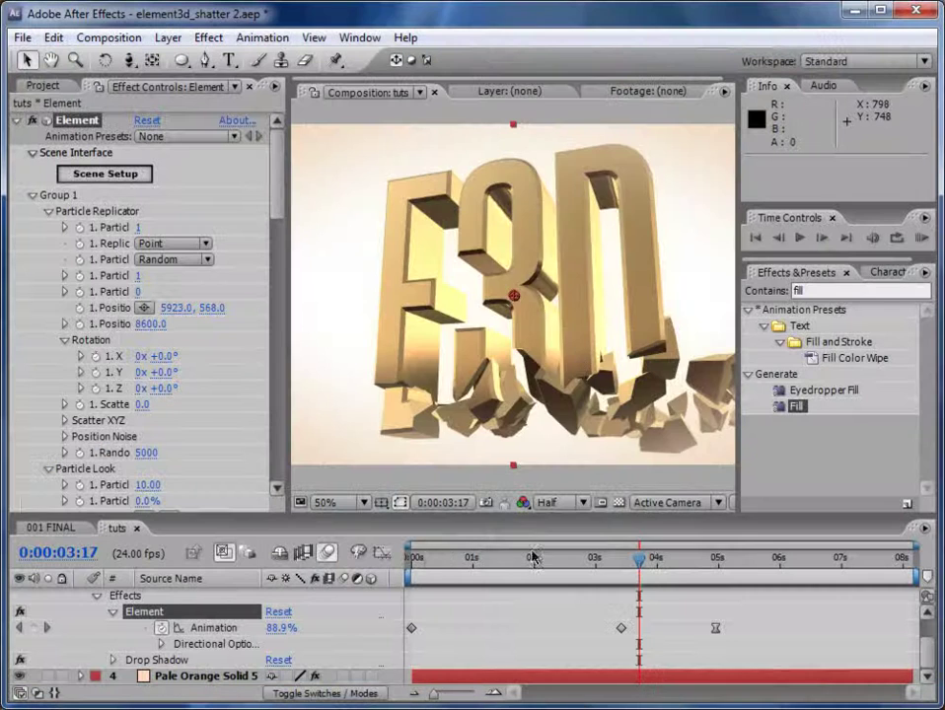
{"action": "left_click", "coordinate": [427, 557]}
{"action": "left_click_drag", "start_coordinate": [427, 557], "coordinate": [528, 558]}
Move shatter3 from group 1 into group 3 and give it the Shiny material.
{"action": "left_click", "coordinate": [105, 172]}
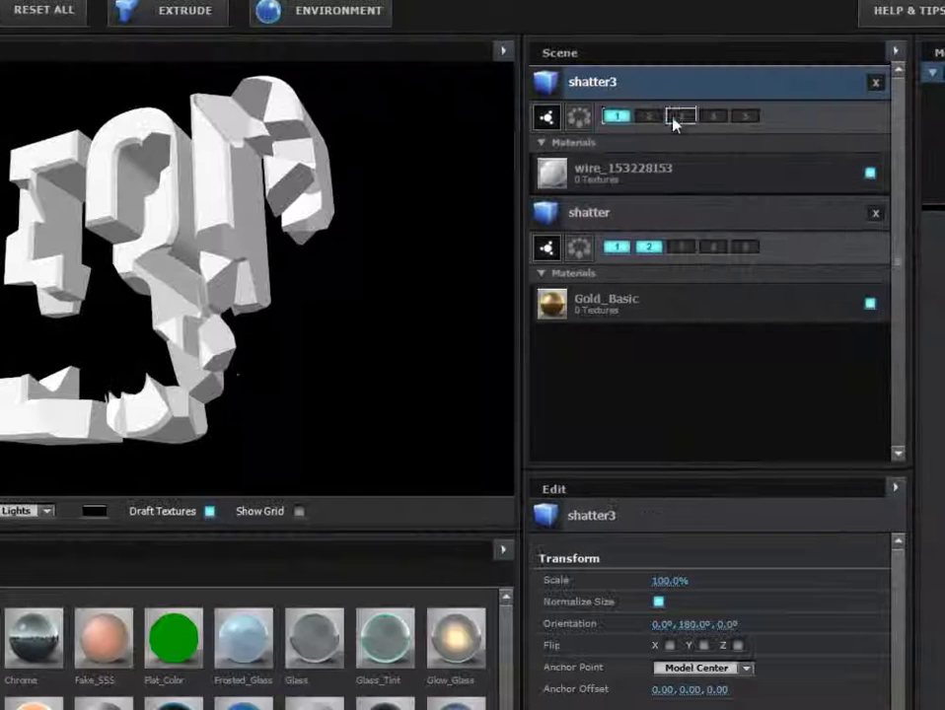
{"action": "left_click", "coordinate": [681, 117]}
{"action": "left_click", "coordinate": [616, 116]}
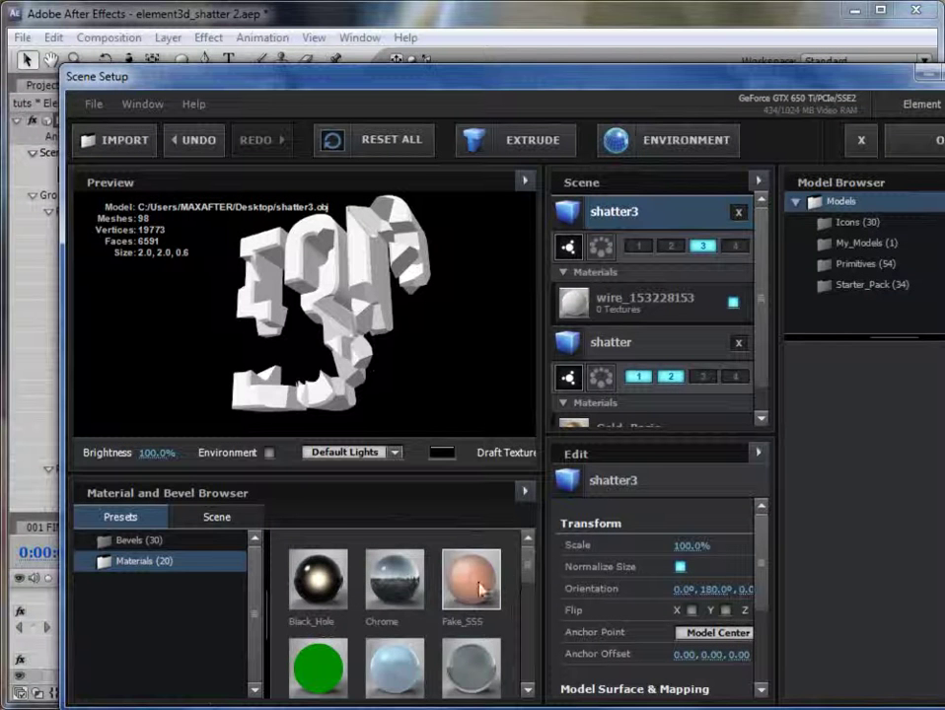
{"action": "left_click_drag", "start_coordinate": [529, 572], "coordinate": [362, 374]}
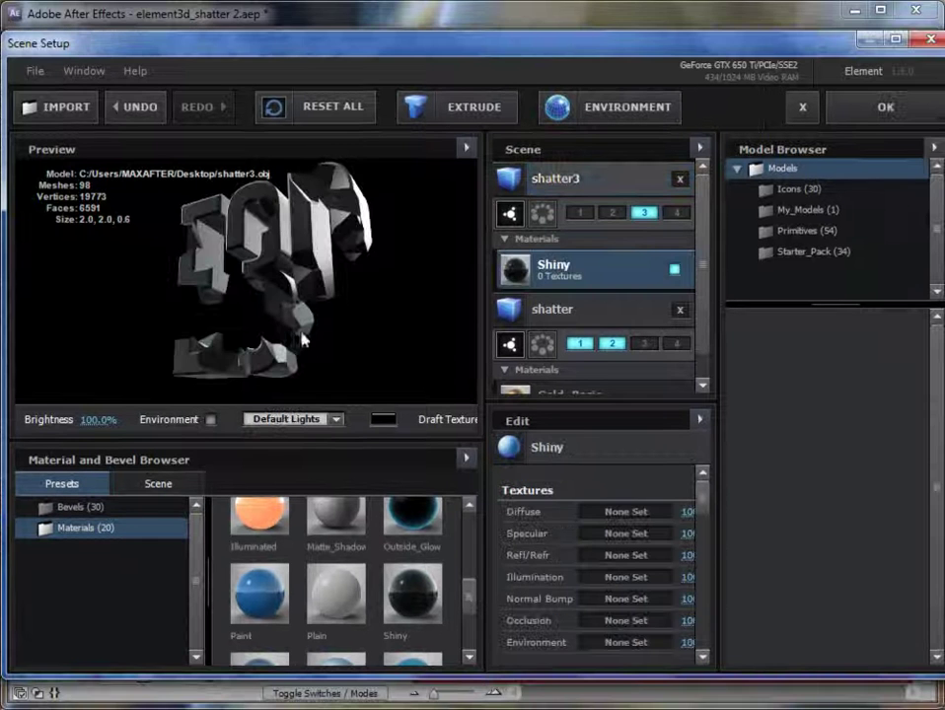
Apply the scene, scrub to 0:00:04:00, and RAM preview the fragments flying in.
{"action": "left_click", "coordinate": [882, 113]}
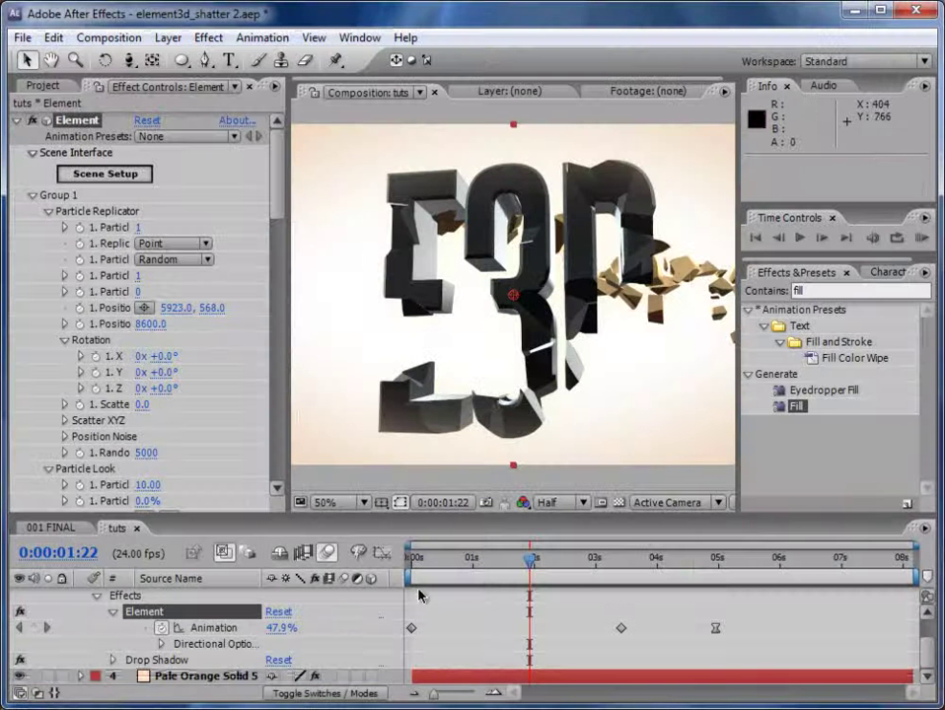
{"action": "left_click_drag", "start_coordinate": [413, 557], "coordinate": [657, 572]}
{"action": "left_click", "coordinate": [921, 238]}
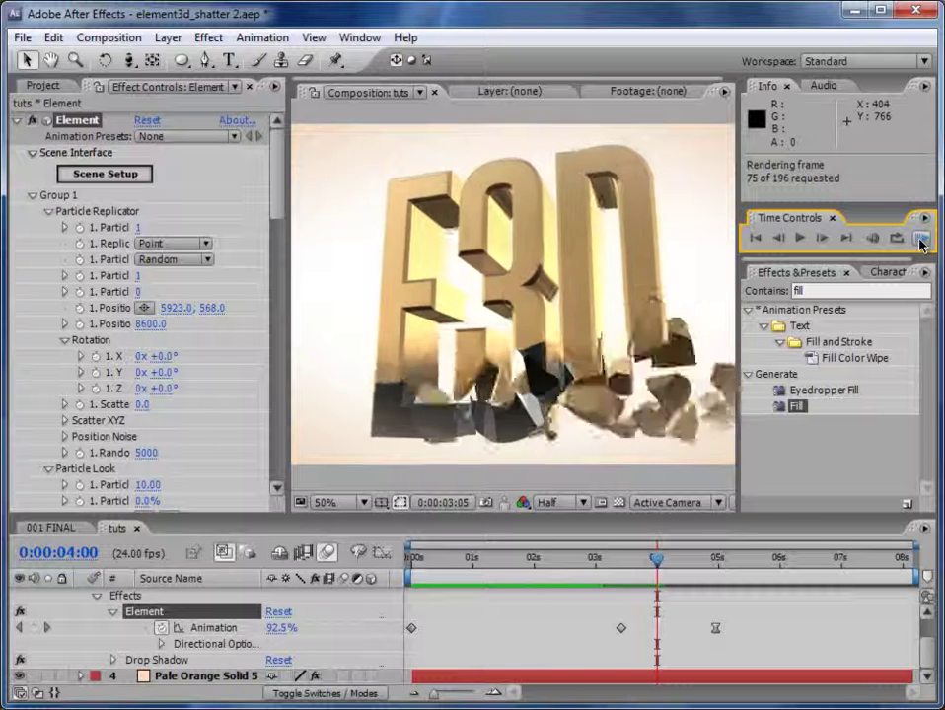
{"action": "left_click", "coordinate": [920, 242]}
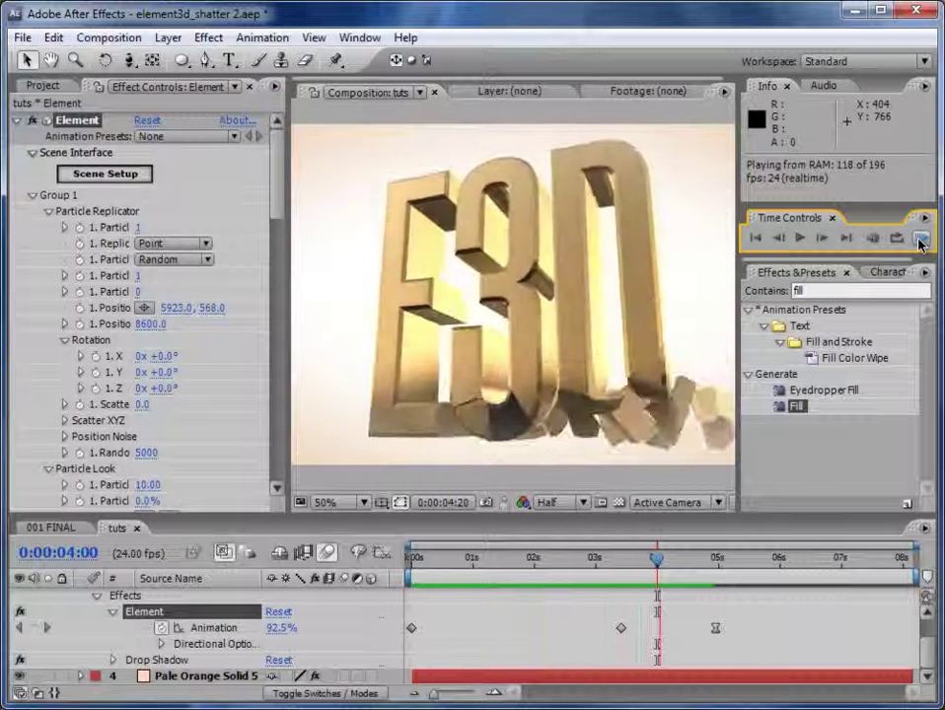
{"action": "left_click", "coordinate": [870, 251]}
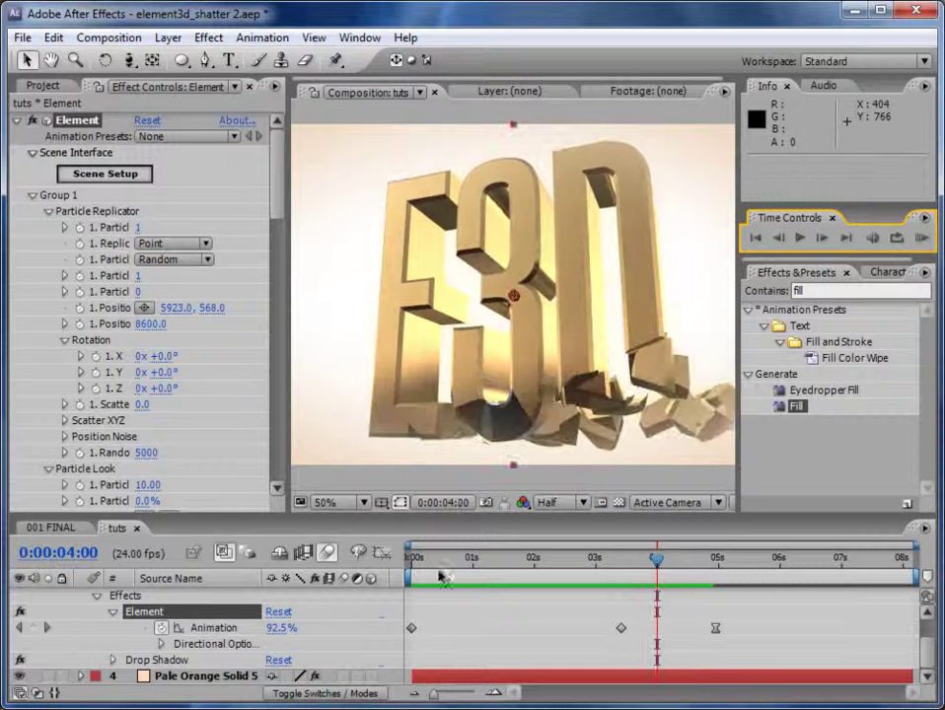
{"action": "left_click_drag", "start_coordinate": [443, 562], "coordinate": [641, 577]}
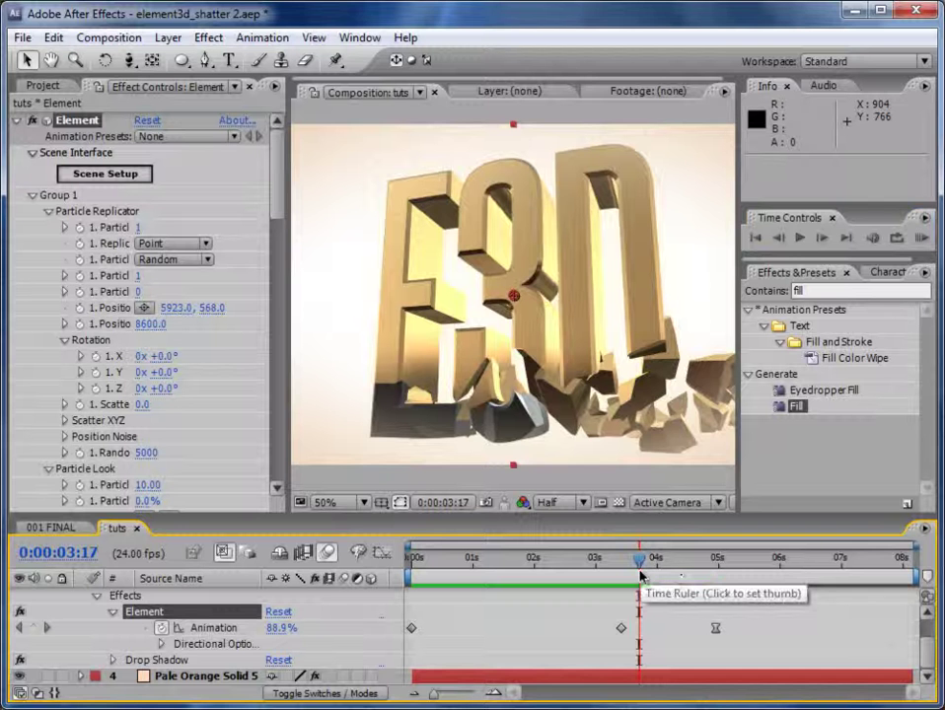